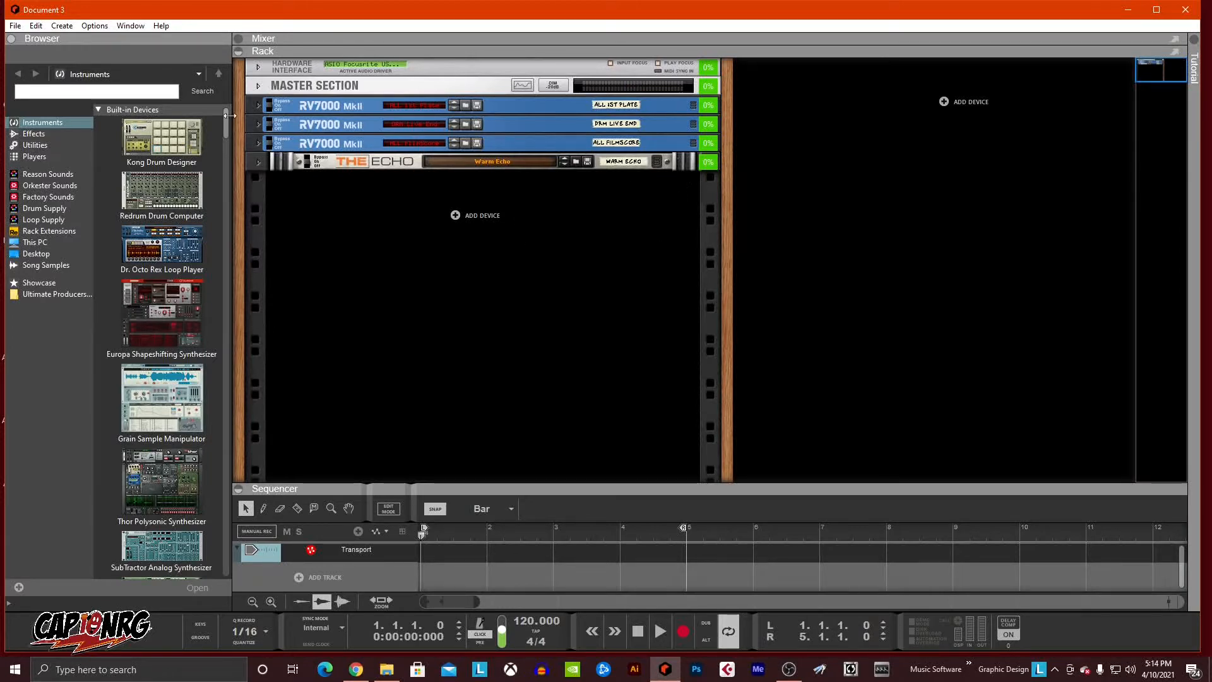
# Turn off the CPU load display for the devices in the rack
pyautogui.click(94, 26)
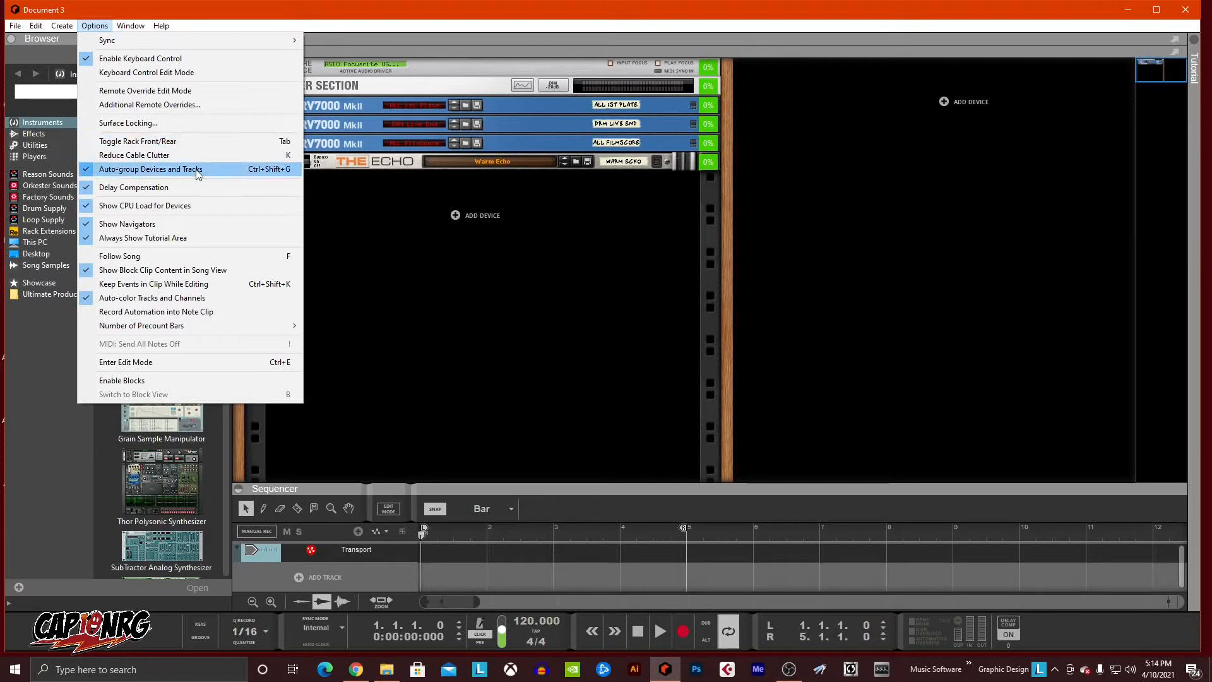
pyautogui.click(180, 206)
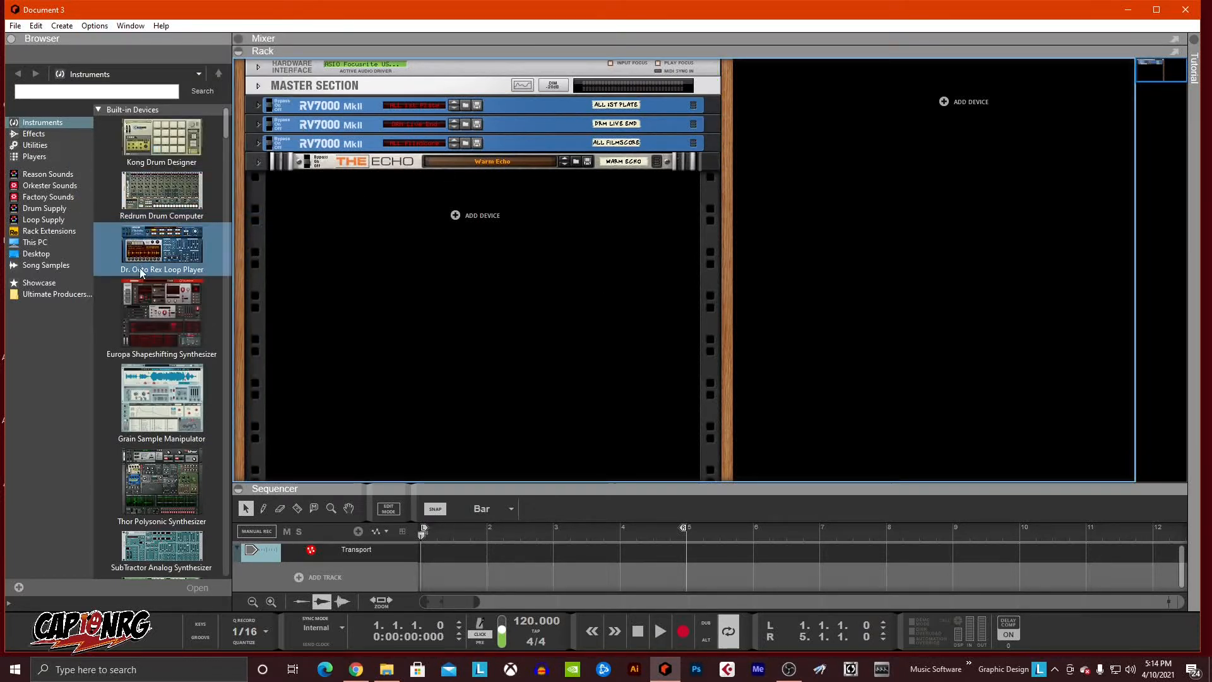
# Add a SubTractor Analog Synthesizer to the rack below the master section effects and check its cabling on the rear side
pyautogui.scroll(-1, 168, 444)
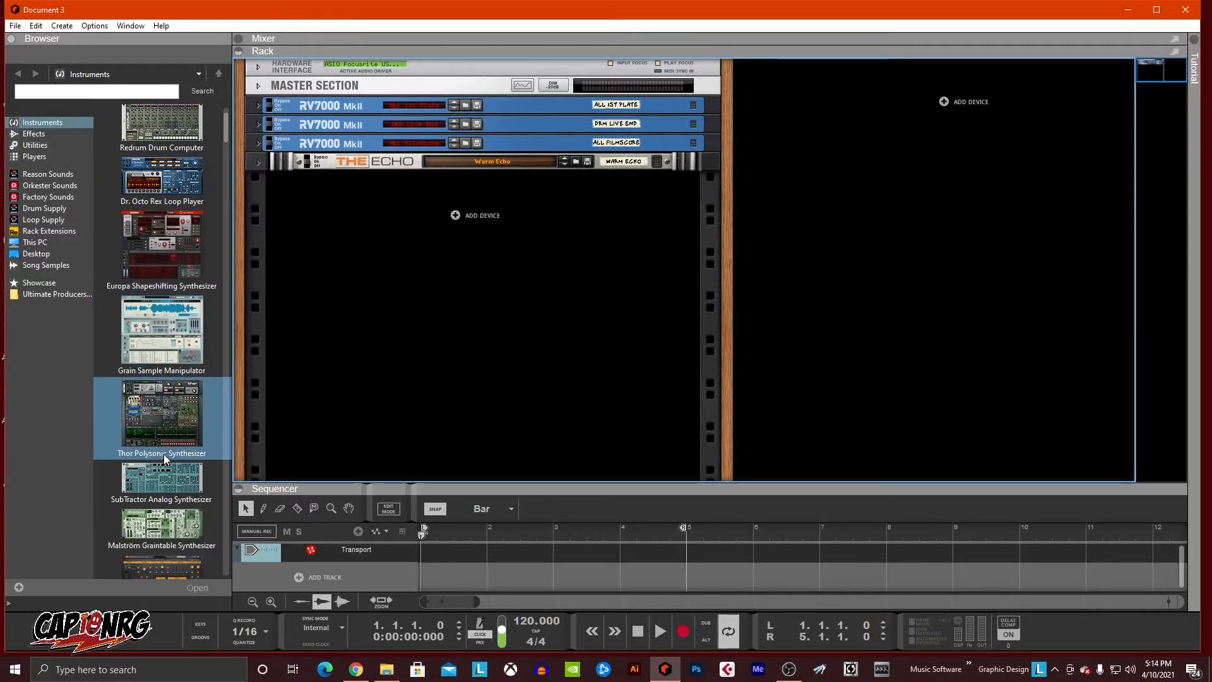
pyautogui.moveTo(165, 471)
pyautogui.mouseDown()
pyautogui.moveTo(248, 456)
pyautogui.moveTo(457, 359)
pyautogui.moveTo(438, 350)
pyautogui.moveTo(462, 335)
pyautogui.moveTo(445, 338)
pyautogui.mouseUp()
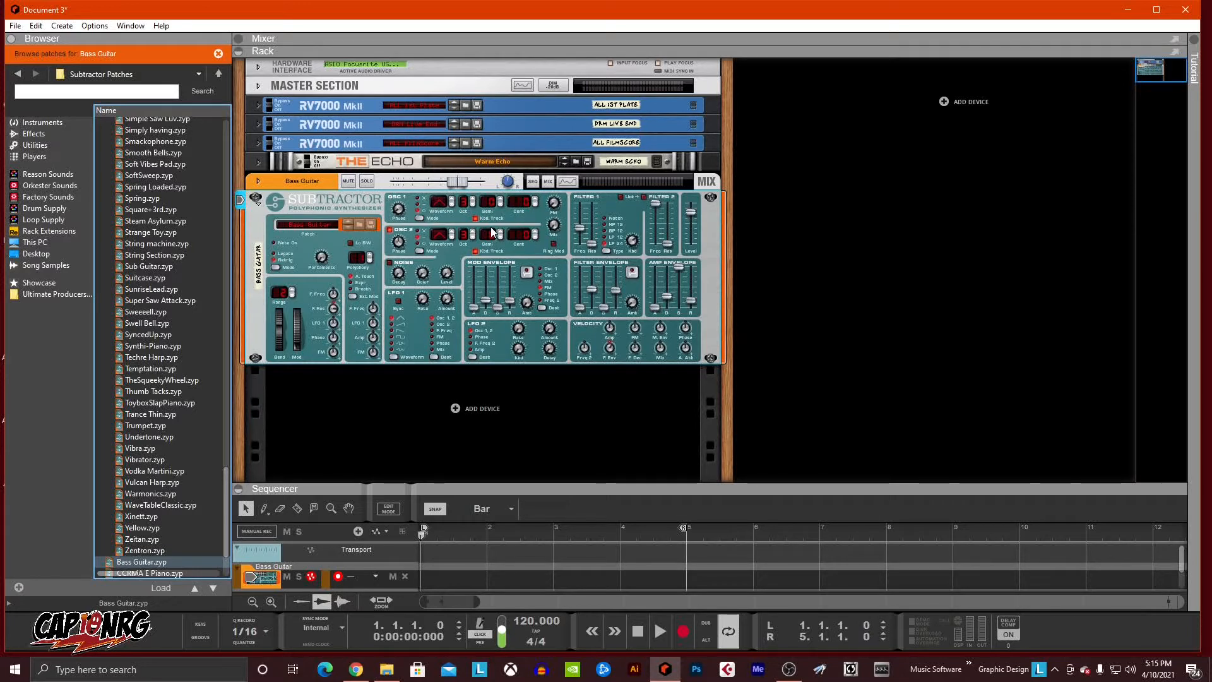
pyautogui.press('Tab')
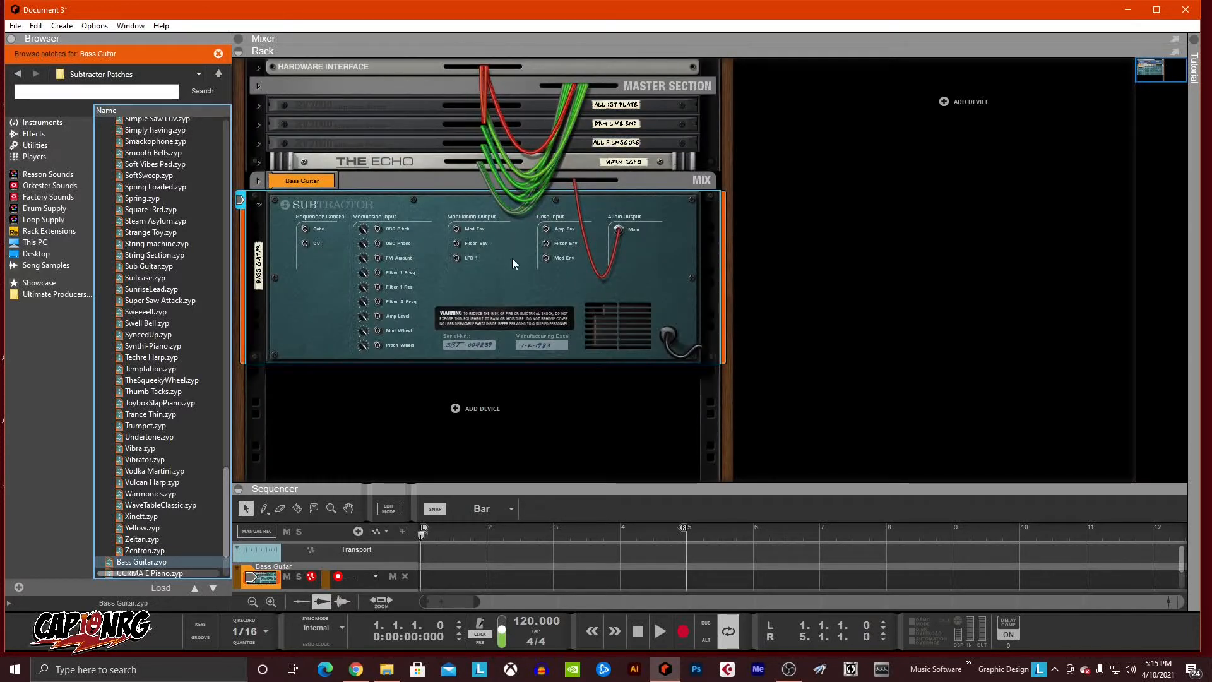
pyautogui.press('Tab')
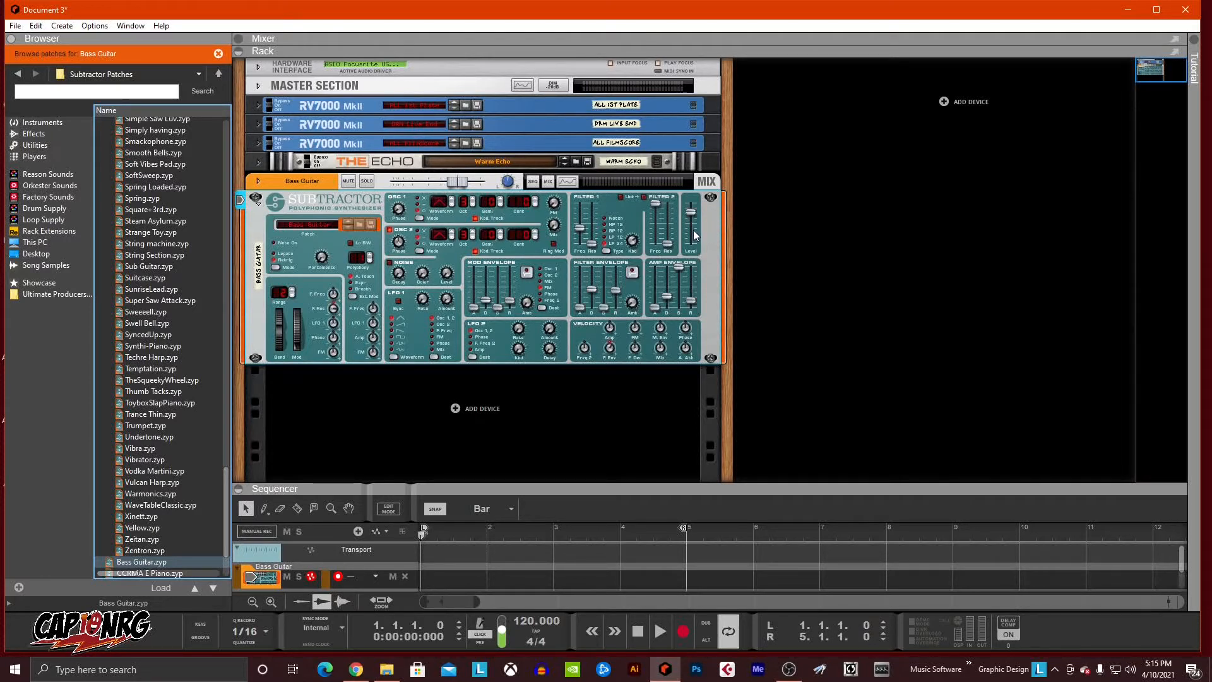
# Load the Trance Thin patch into the SubTractor
pyautogui.click(316, 224)
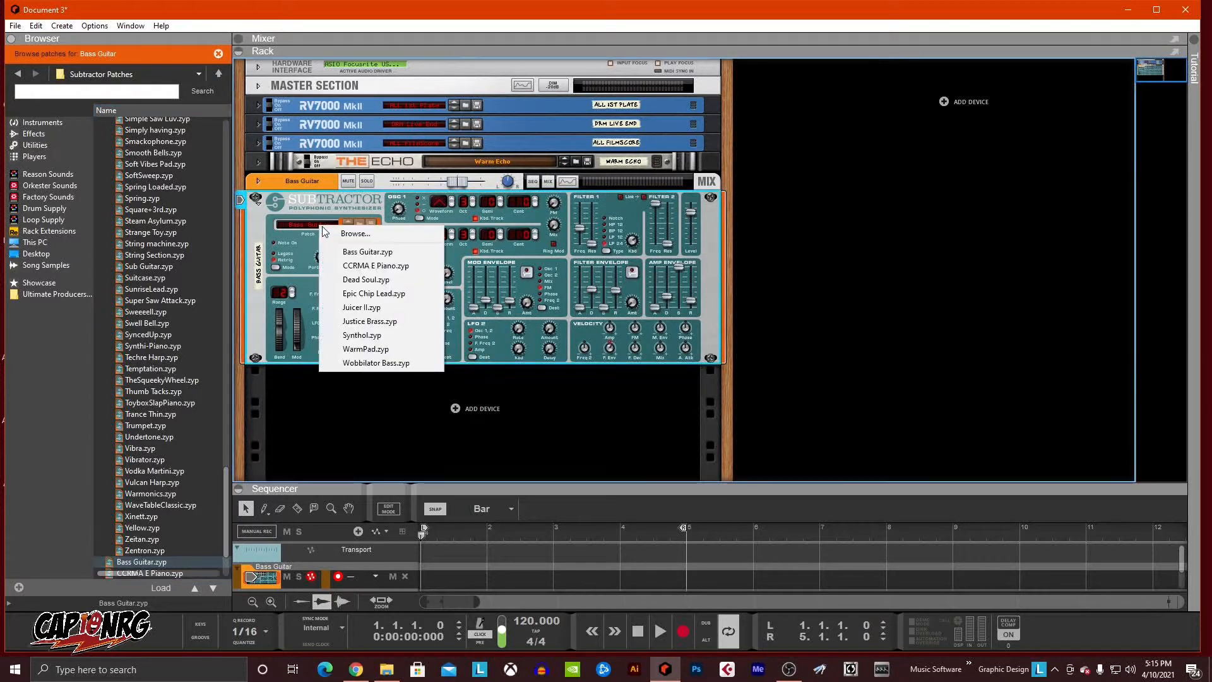
pyautogui.click(152, 301)
pyautogui.moveTo(143, 414); pyautogui.dragTo(437, 275)
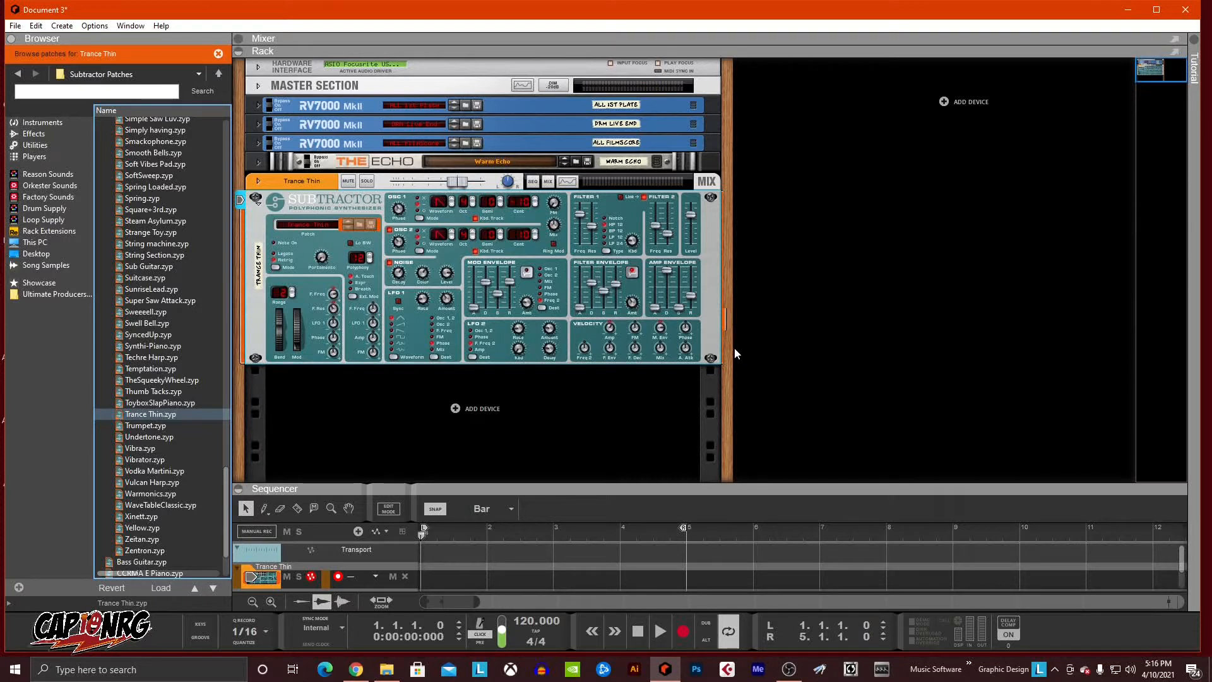
# Add an Alligator Filter Gate effect directly below the SubTractor
pyautogui.click(40, 136)
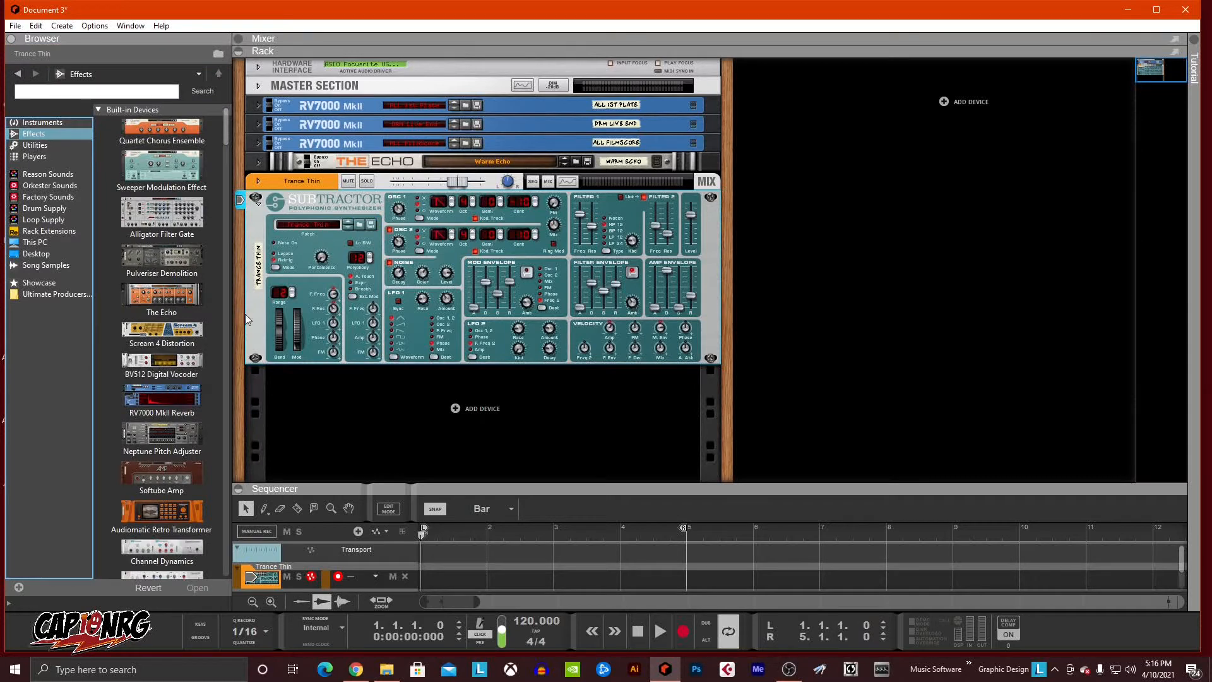
pyautogui.click(160, 225)
pyautogui.moveTo(183, 218); pyautogui.dragTo(439, 345)
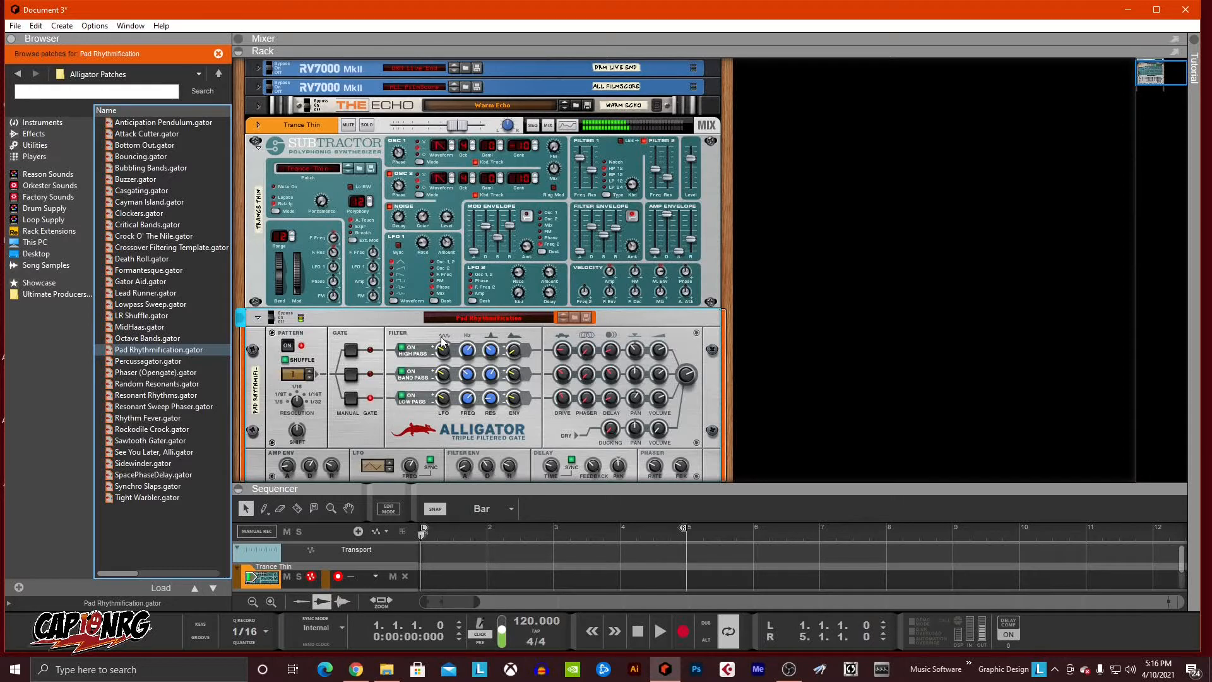
# Add The Echo effect below the Alligator and lower its dry/wet amount
pyautogui.click(28, 134)
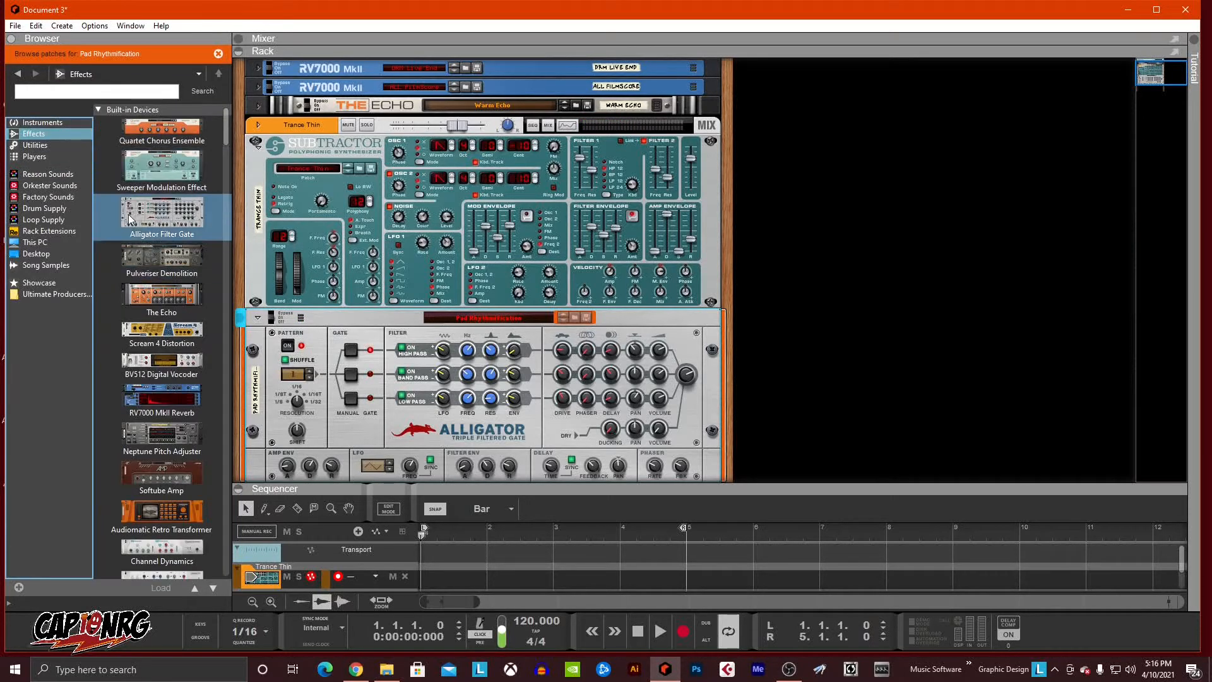
pyautogui.scroll(-2, 138, 224)
pyautogui.moveTo(160, 226); pyautogui.dragTo(482, 401)
pyautogui.moveTo(640, 407); pyautogui.dragTo(635, 428)
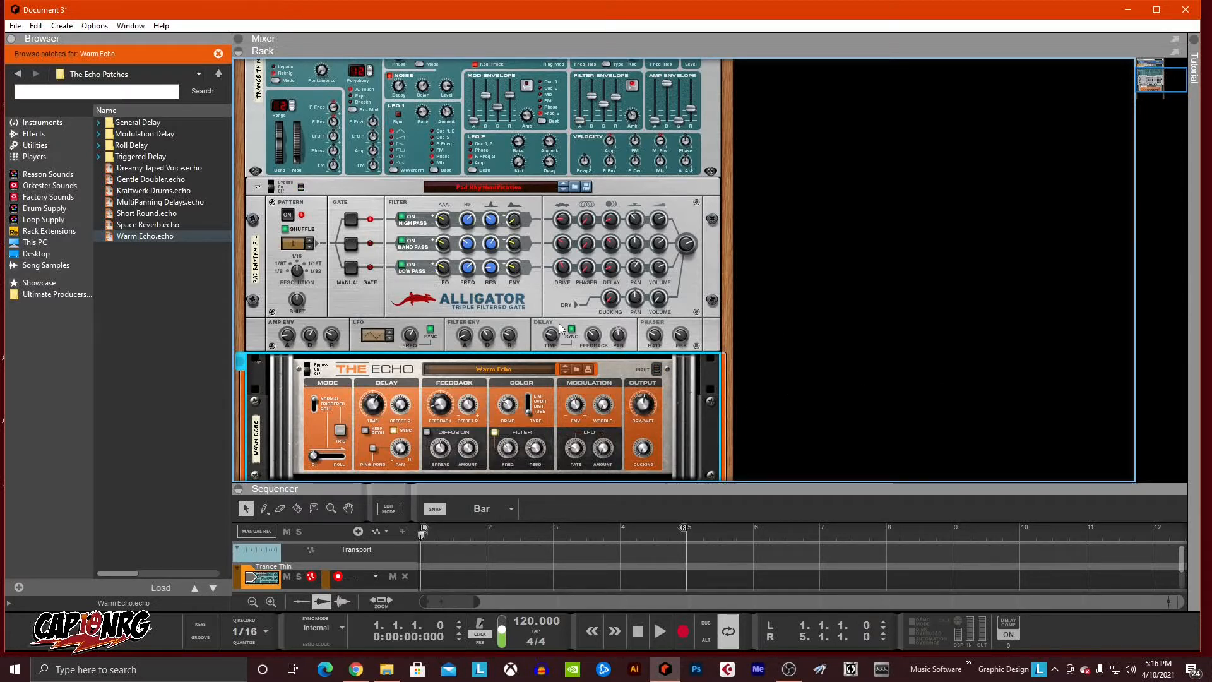
# Add a second SubTractor in the empty rack column and place an Alligator Filter Gate below it
pyautogui.scroll(3, 557, 249)
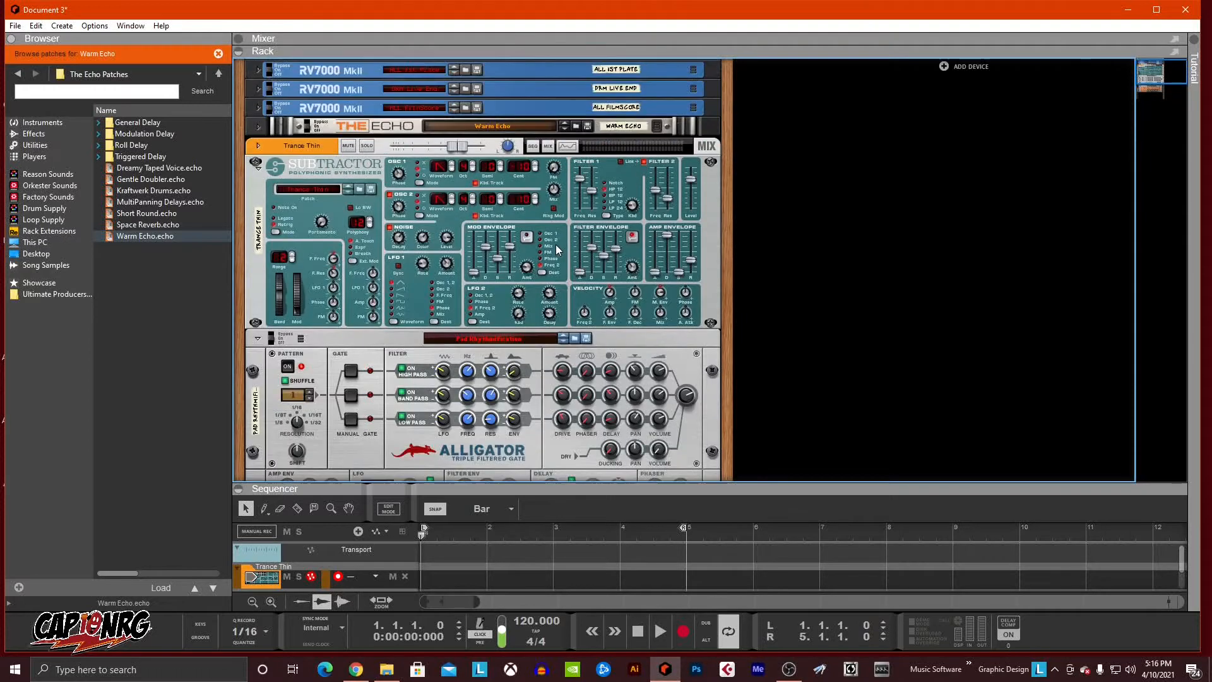
pyautogui.click(42, 122)
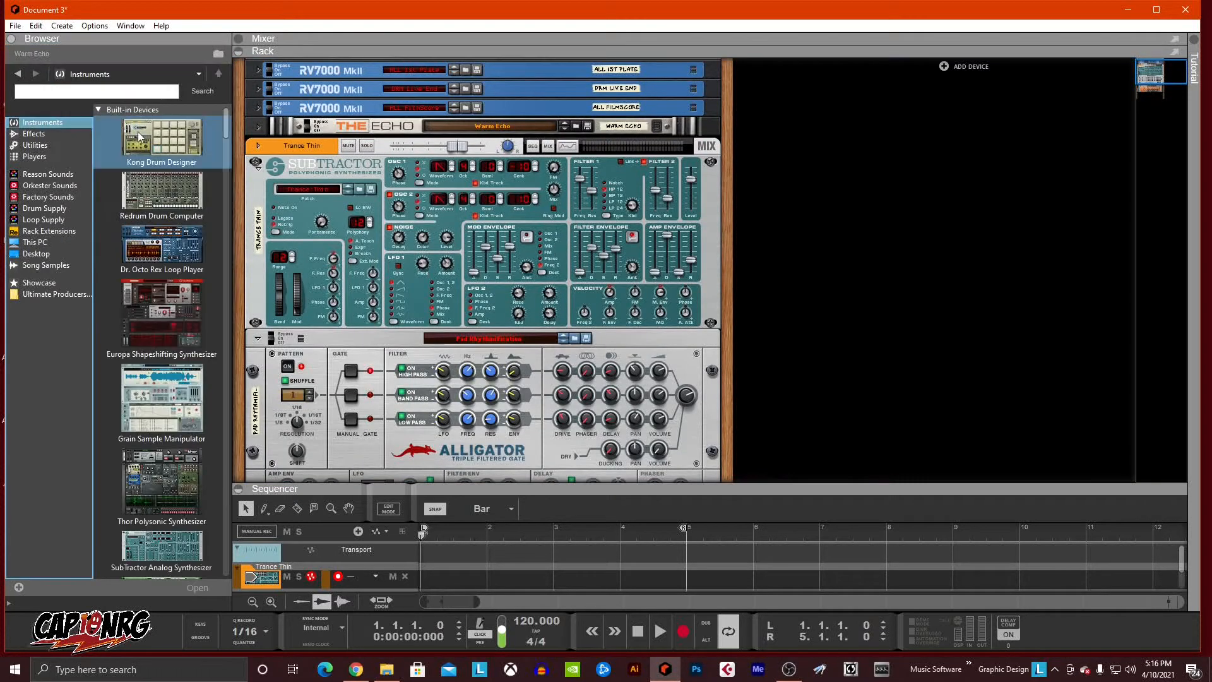
pyautogui.scroll(-3, 149, 324)
pyautogui.moveTo(161, 445); pyautogui.dragTo(970, 210)
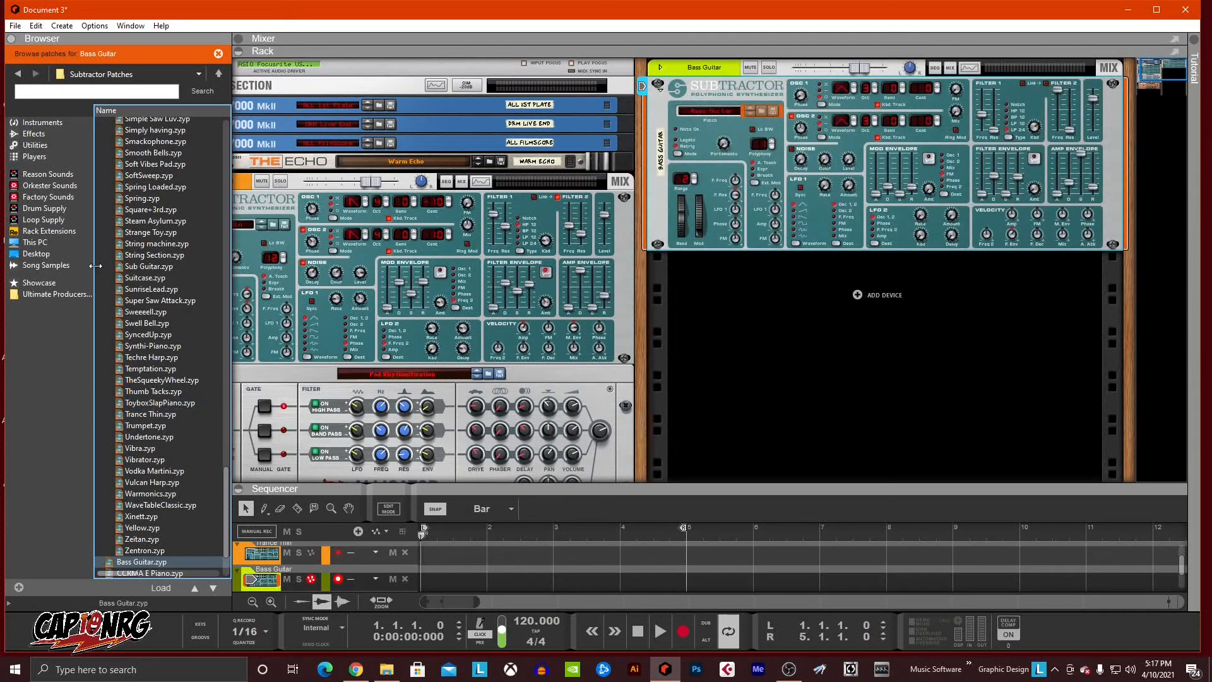
pyautogui.click(32, 134)
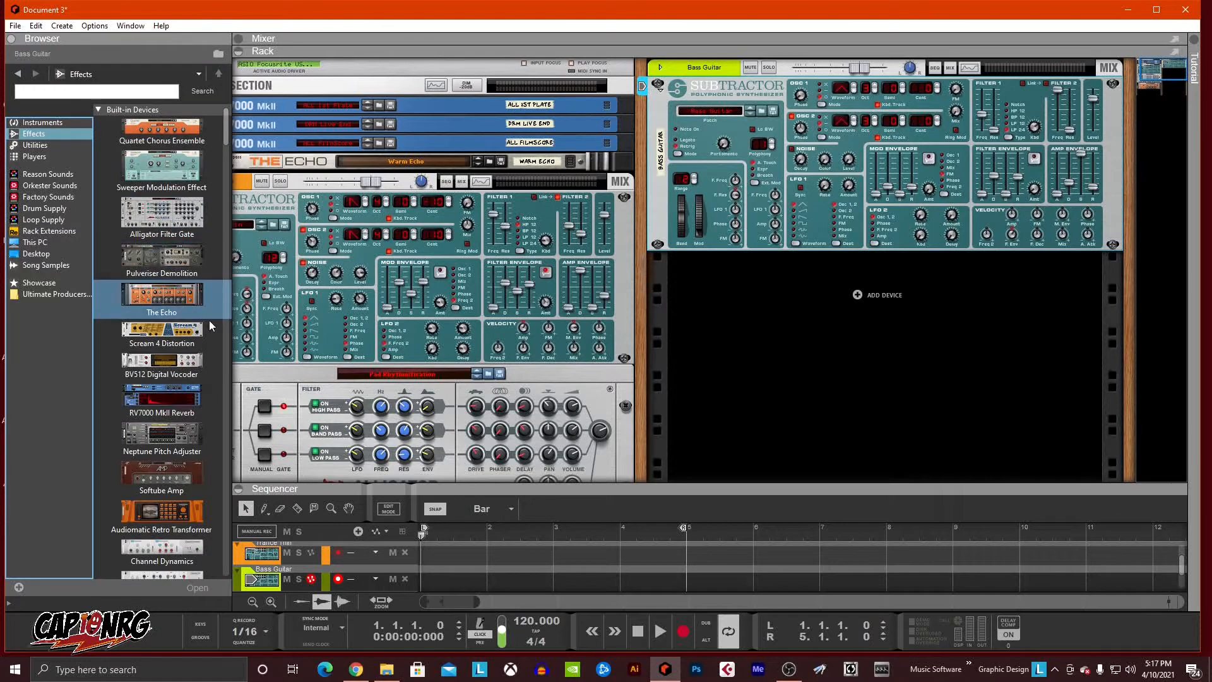
pyautogui.moveTo(181, 234); pyautogui.dragTo(880, 251)
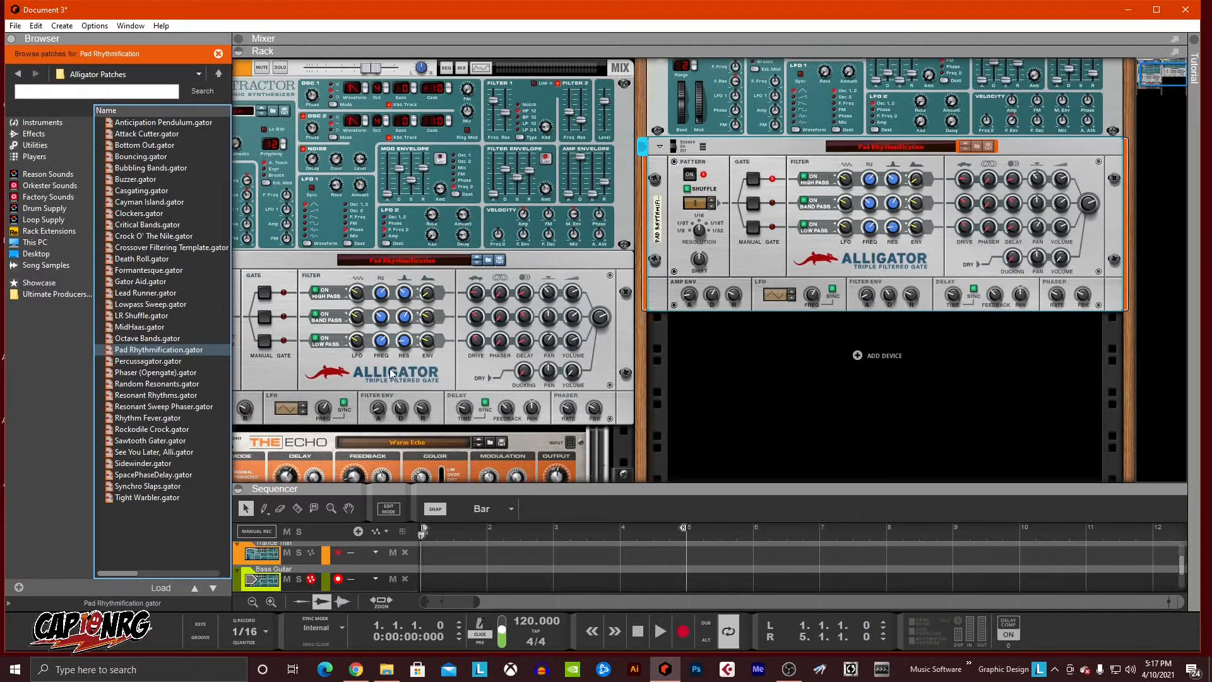
# Delete the Alligator and the SubTractor group from the second rack column
pyautogui.scroll(-3, 390, 370)
pyautogui.scroll(5, 775, 344)
pyautogui.click(856, 311)
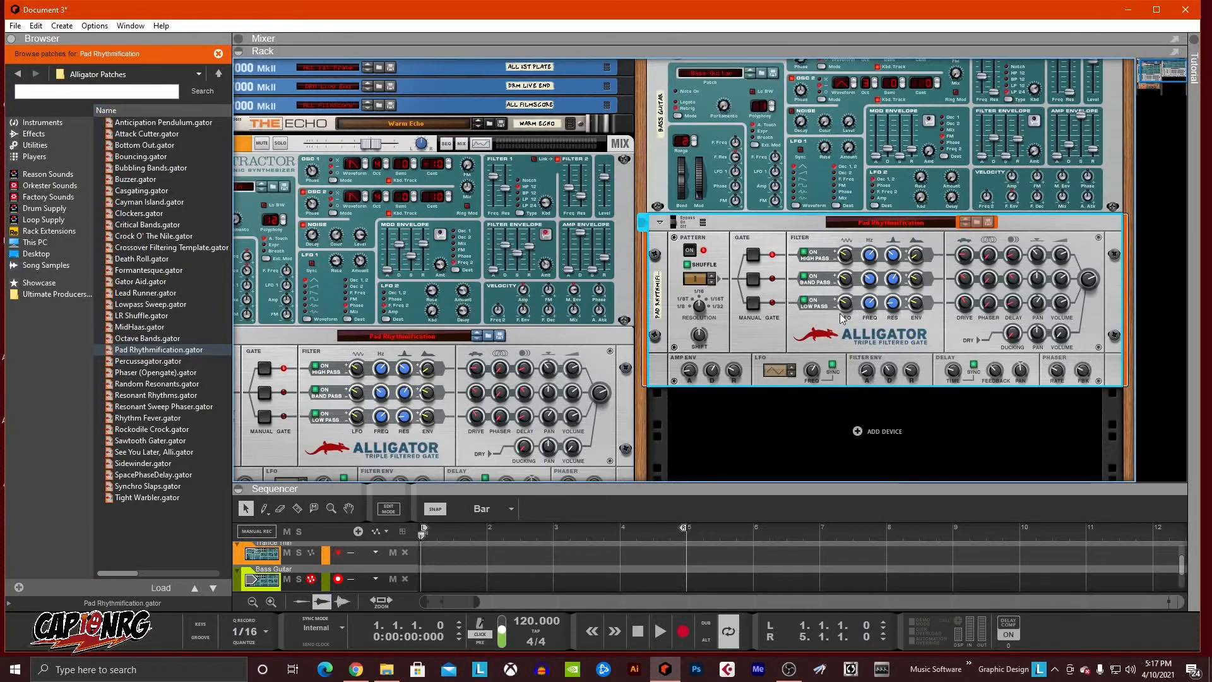
pyautogui.press('Delete')
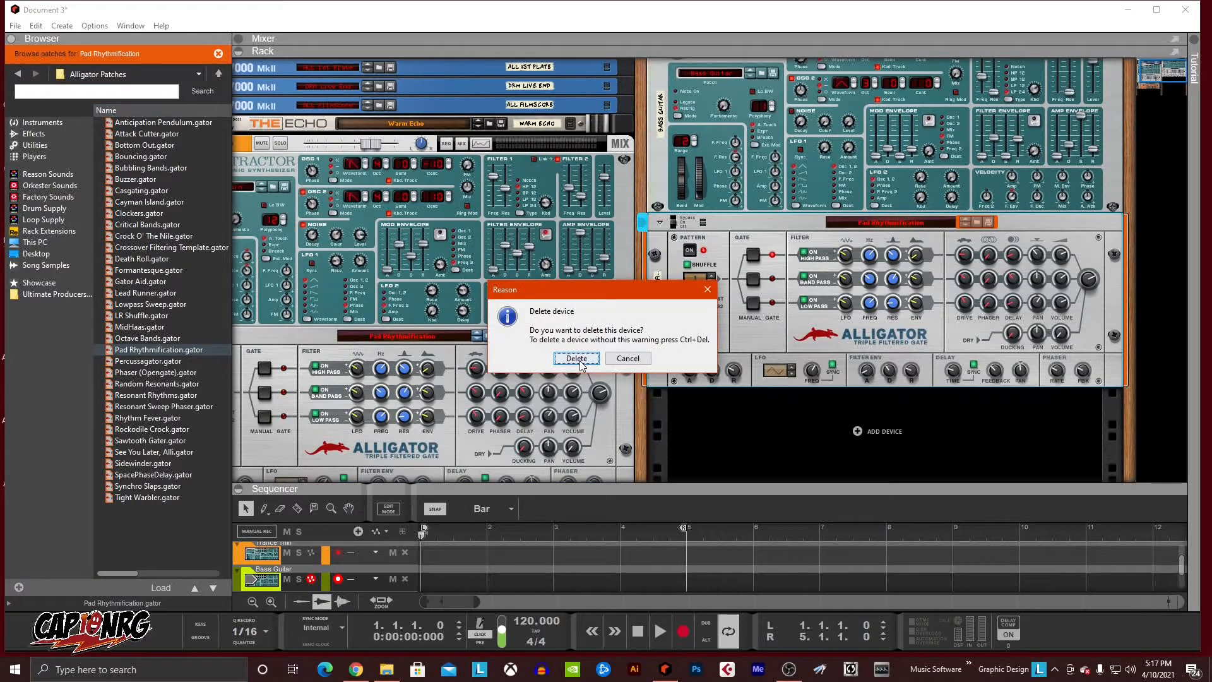
pyautogui.click(577, 358)
pyautogui.press('Delete')
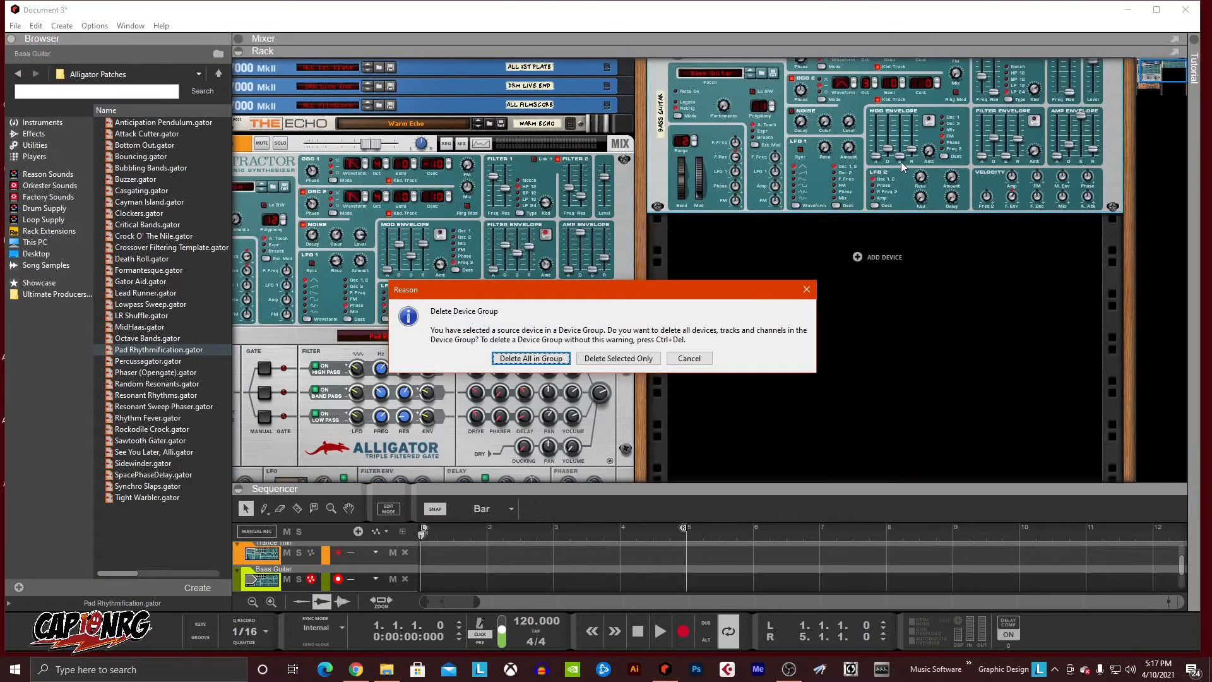
pyautogui.press('Return')
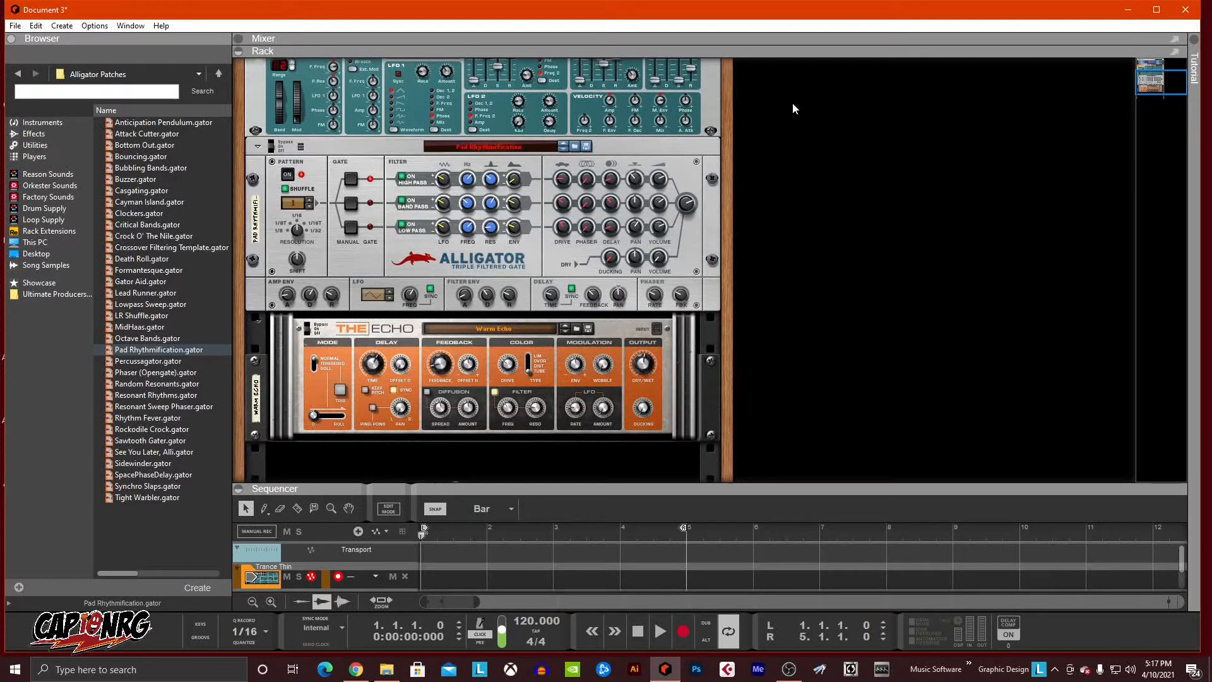
# Add an empty Combinator to the second rack column beside the existing synth chain
pyautogui.scroll(3, 766, 154)
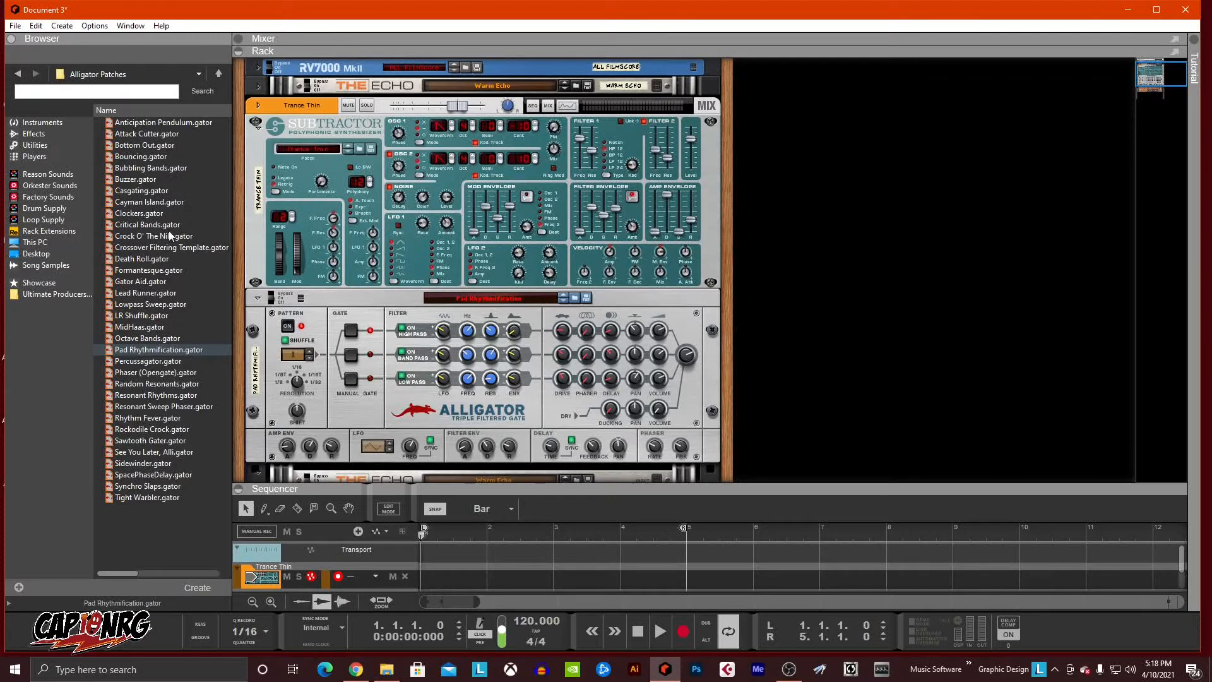
pyautogui.click(36, 146)
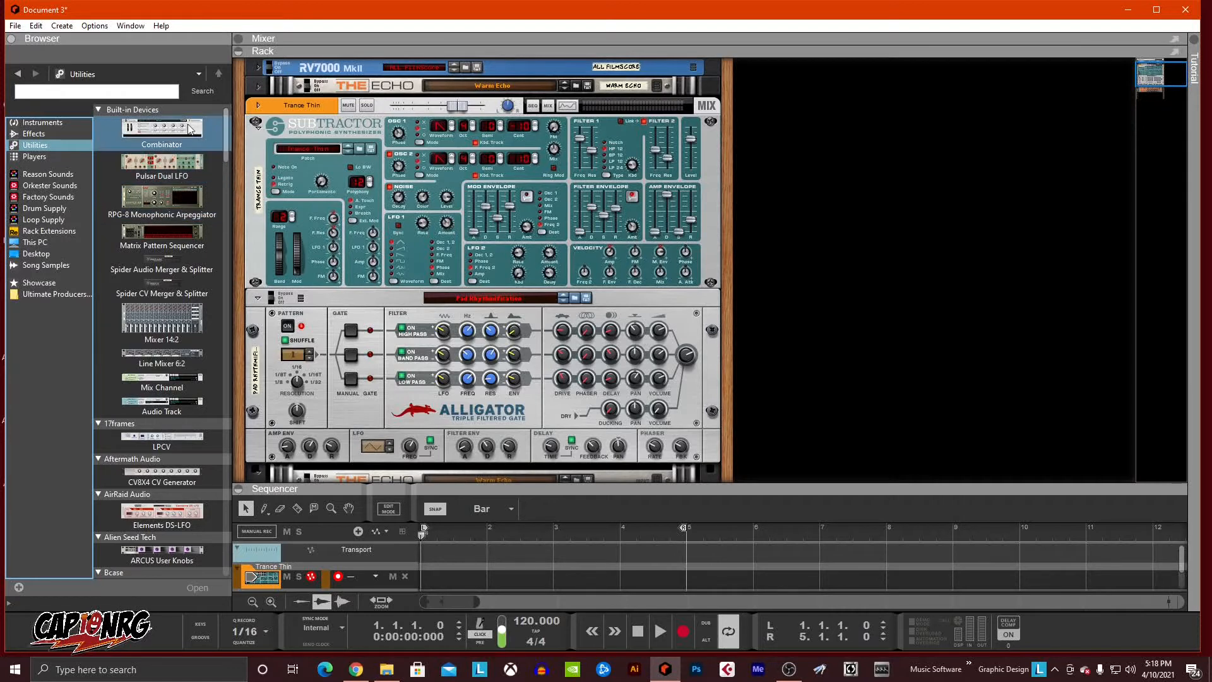
pyautogui.moveTo(148, 130); pyautogui.dragTo(877, 114)
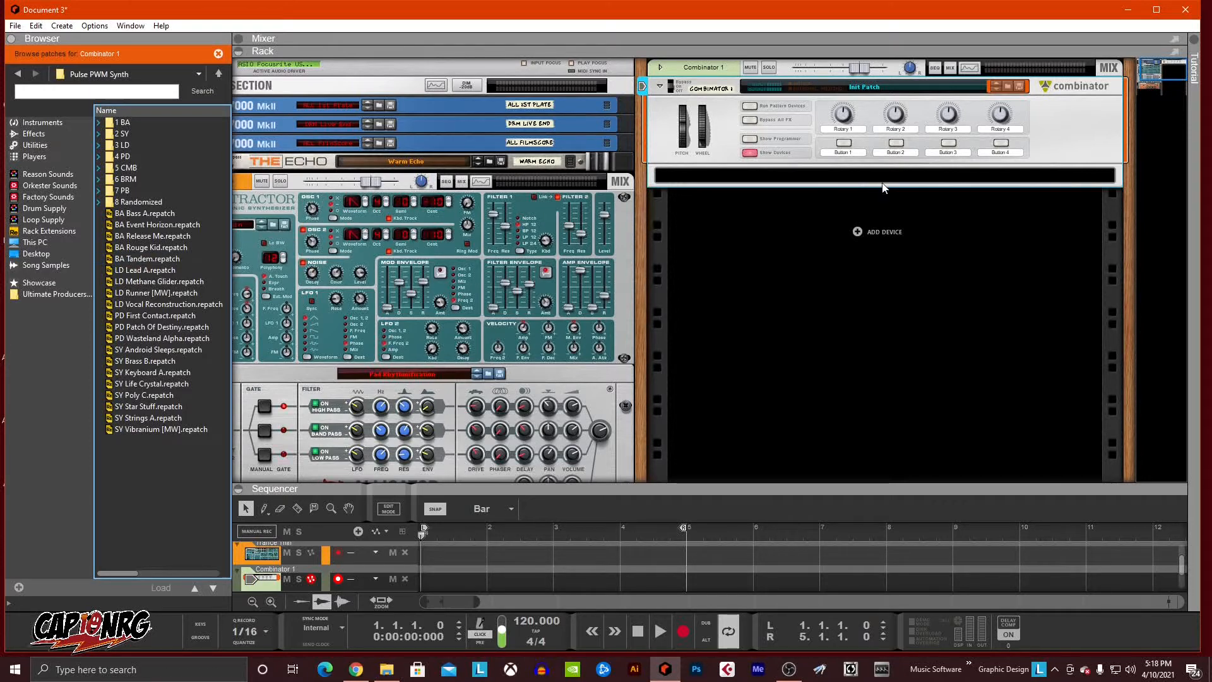
# Show the Combinator's Programmer from the rear side and return to the front of the rack
pyautogui.press('Tab')
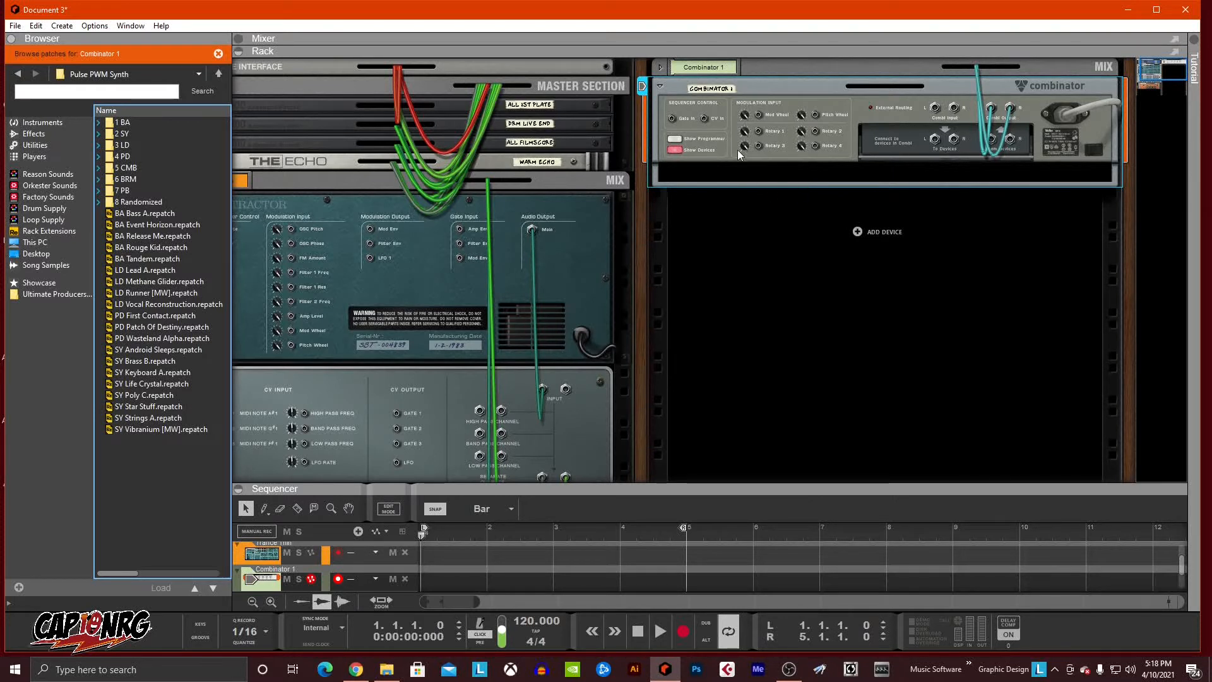
pyautogui.click(675, 138)
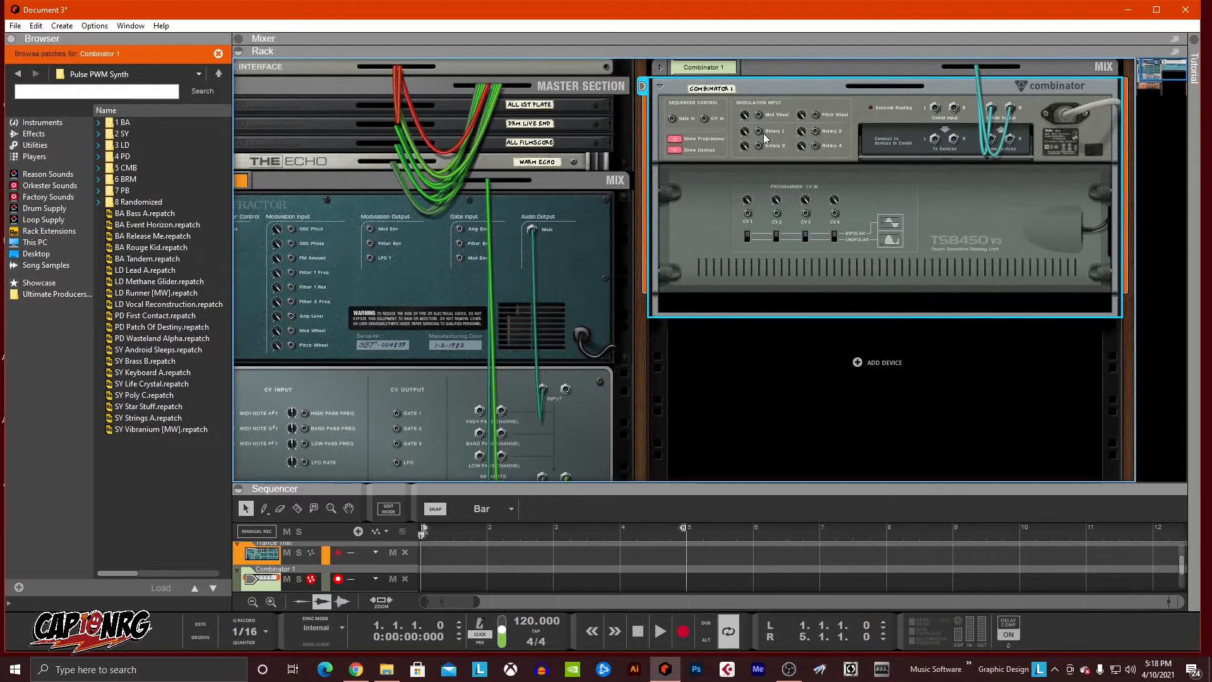
pyautogui.press('Tab')
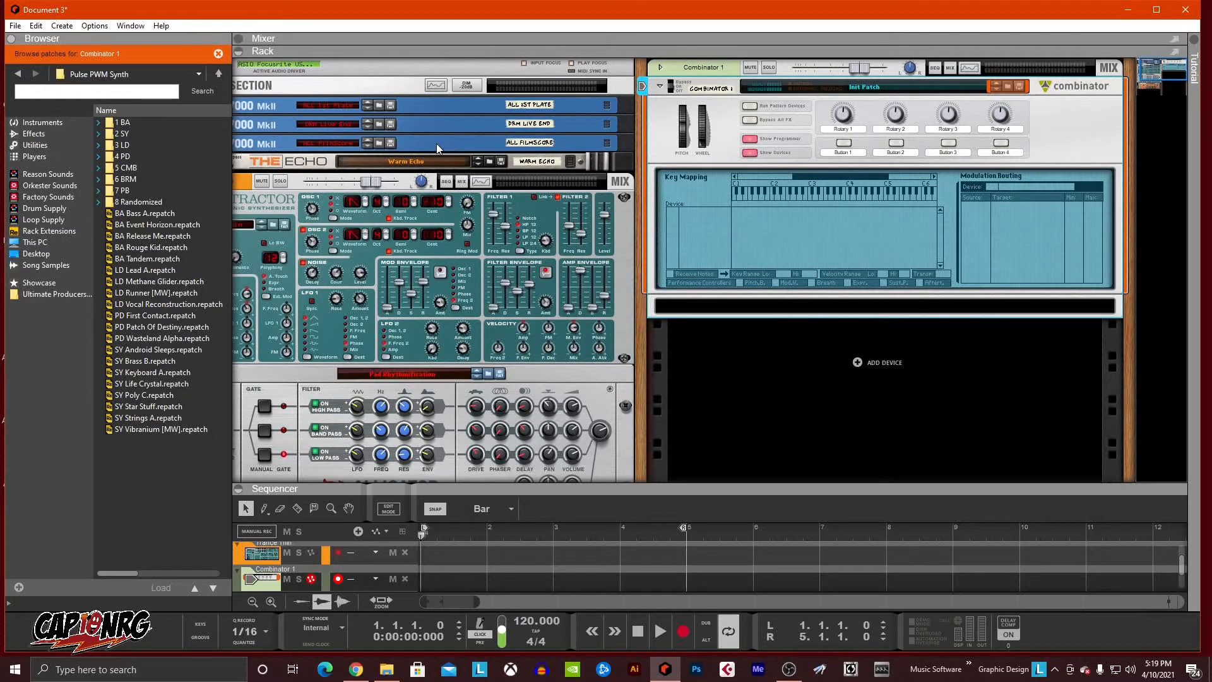
# Add a Mixer 14:2 inside the Combinator
pyautogui.click(36, 146)
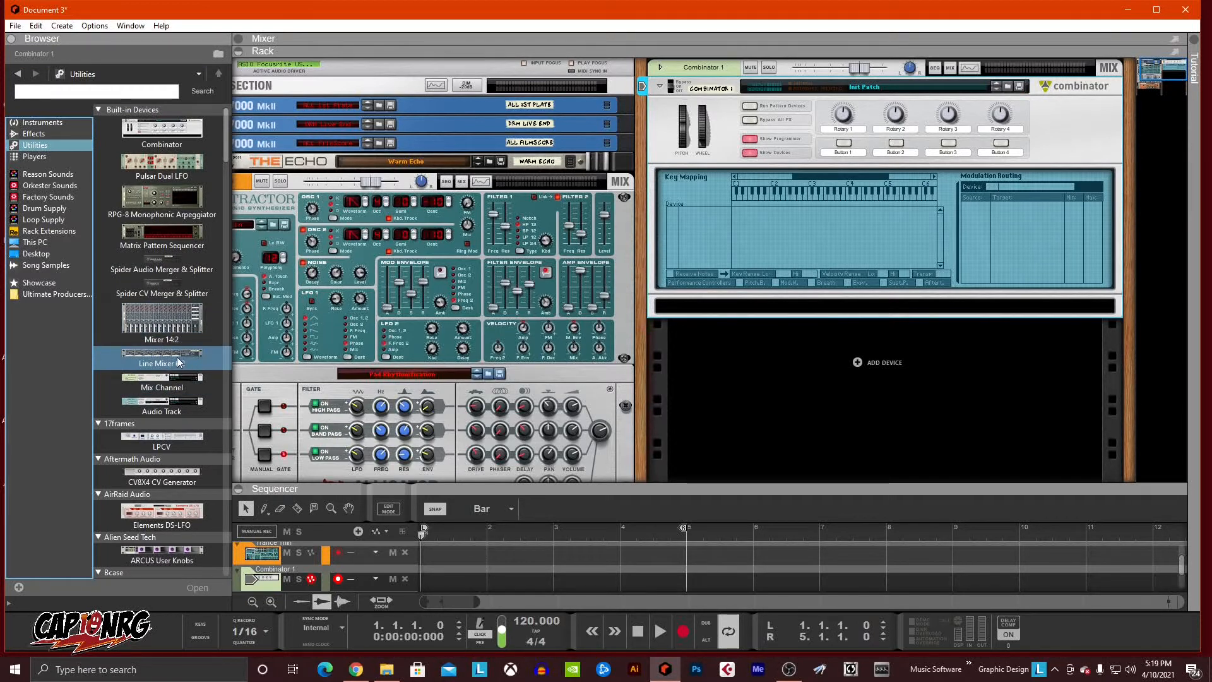
pyautogui.moveTo(152, 318)
pyautogui.mouseDown()
pyautogui.moveTo(745, 272)
pyautogui.moveTo(789, 279)
pyautogui.moveTo(795, 302)
pyautogui.mouseUp()
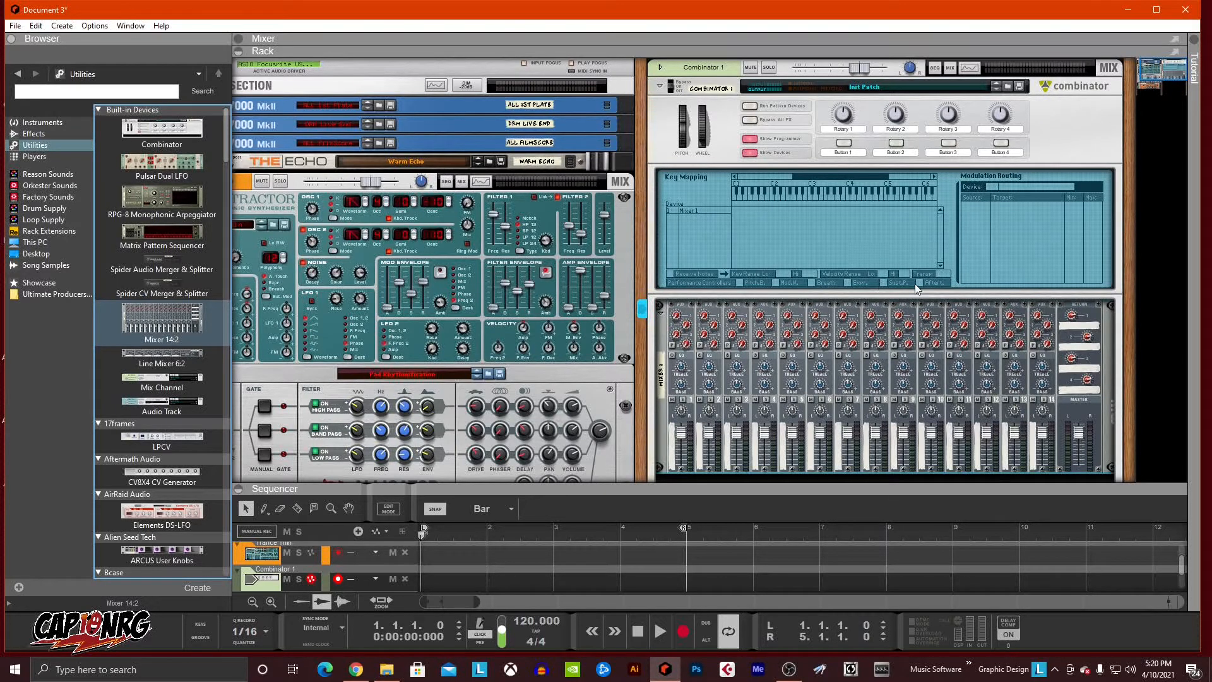
# Try a Line Mixer 6:2 below the Mixer 14:2 inside the Combinator and delete it again
pyautogui.scroll(-3, 844, 290)
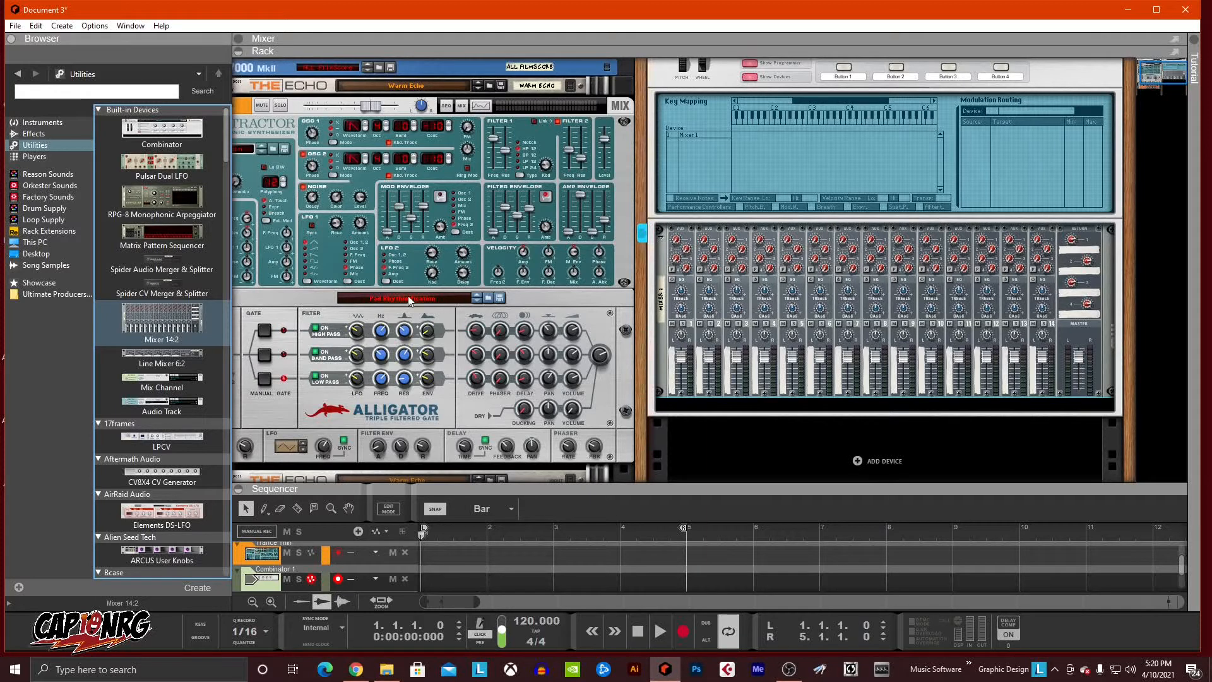
pyautogui.moveTo(163, 365); pyautogui.dragTo(785, 394)
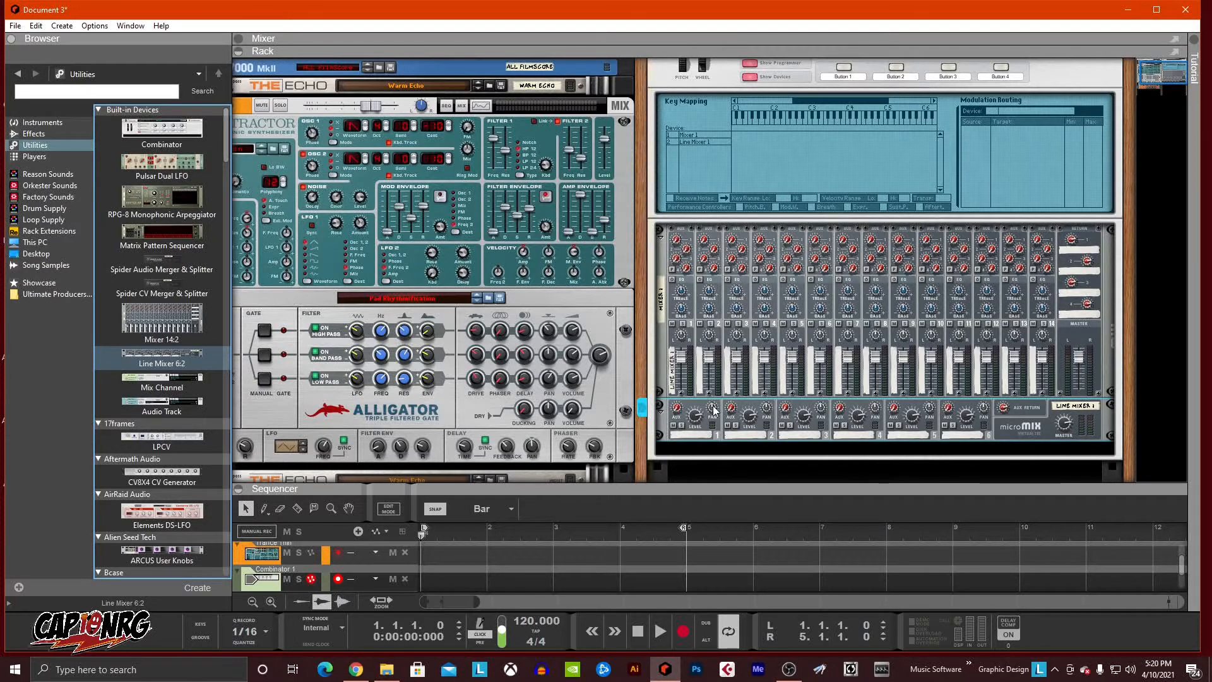
pyautogui.click(1031, 430)
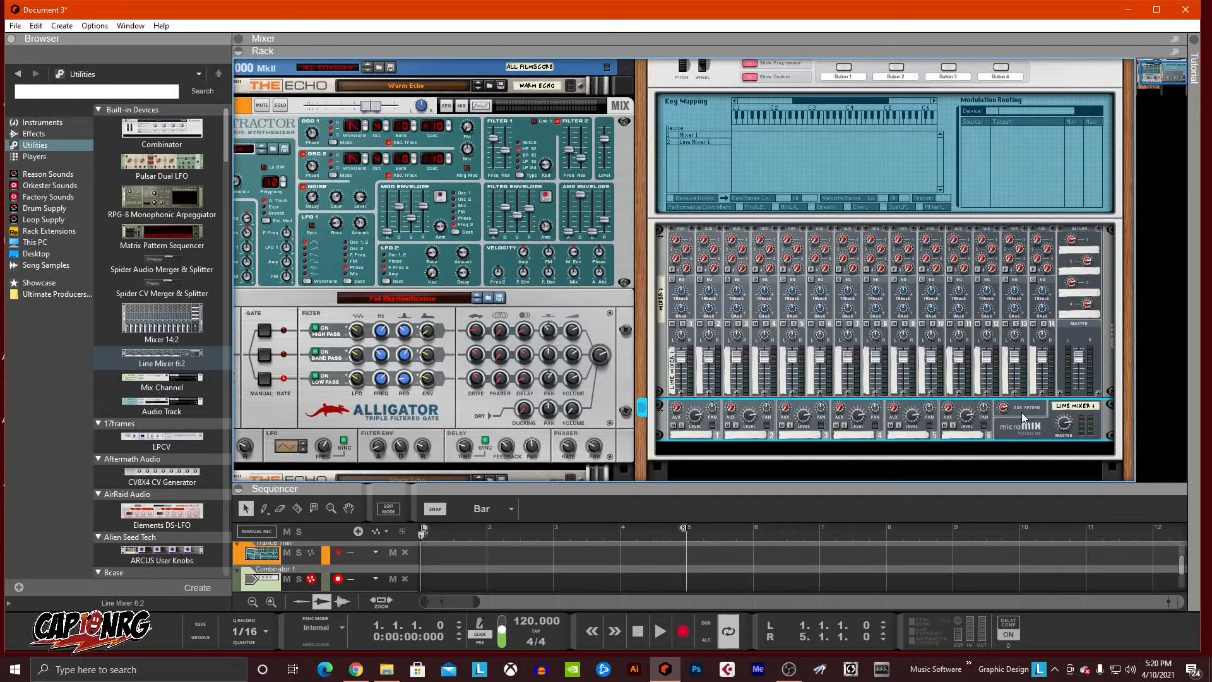
pyautogui.press('Delete')
pyautogui.press('Return')
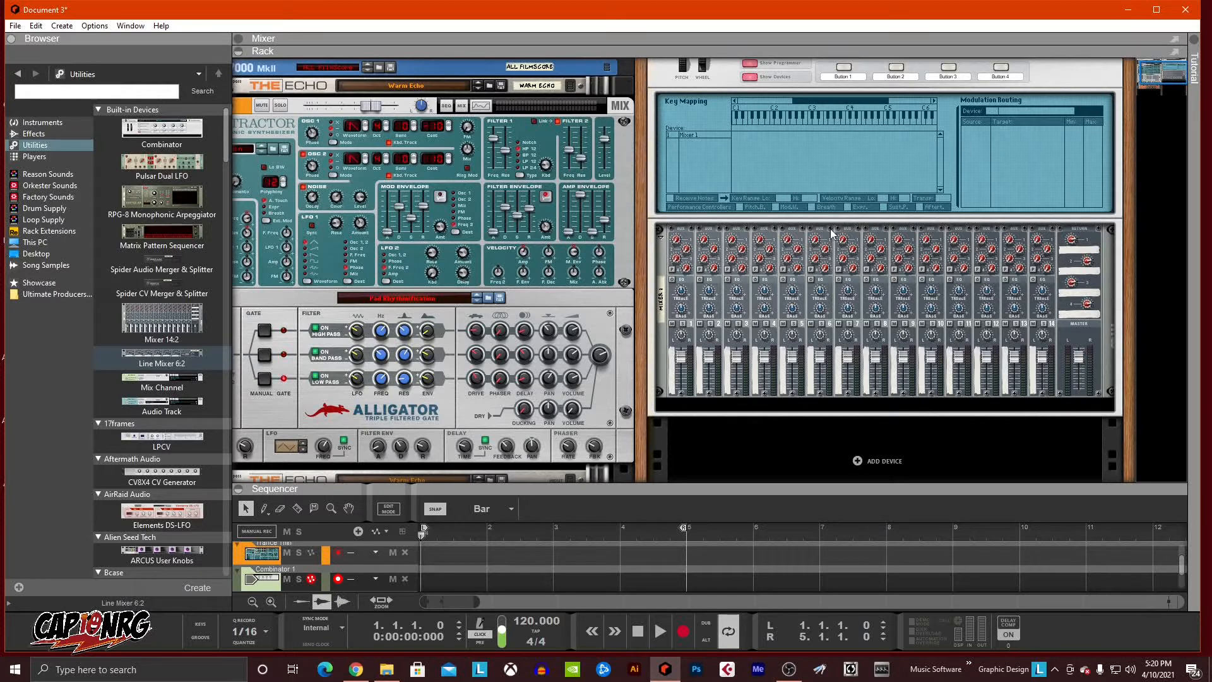
# Add a SubTractor Analog Synthesizer inside the Combinator, directly below the Mixer 14:2
pyautogui.click(703, 132)
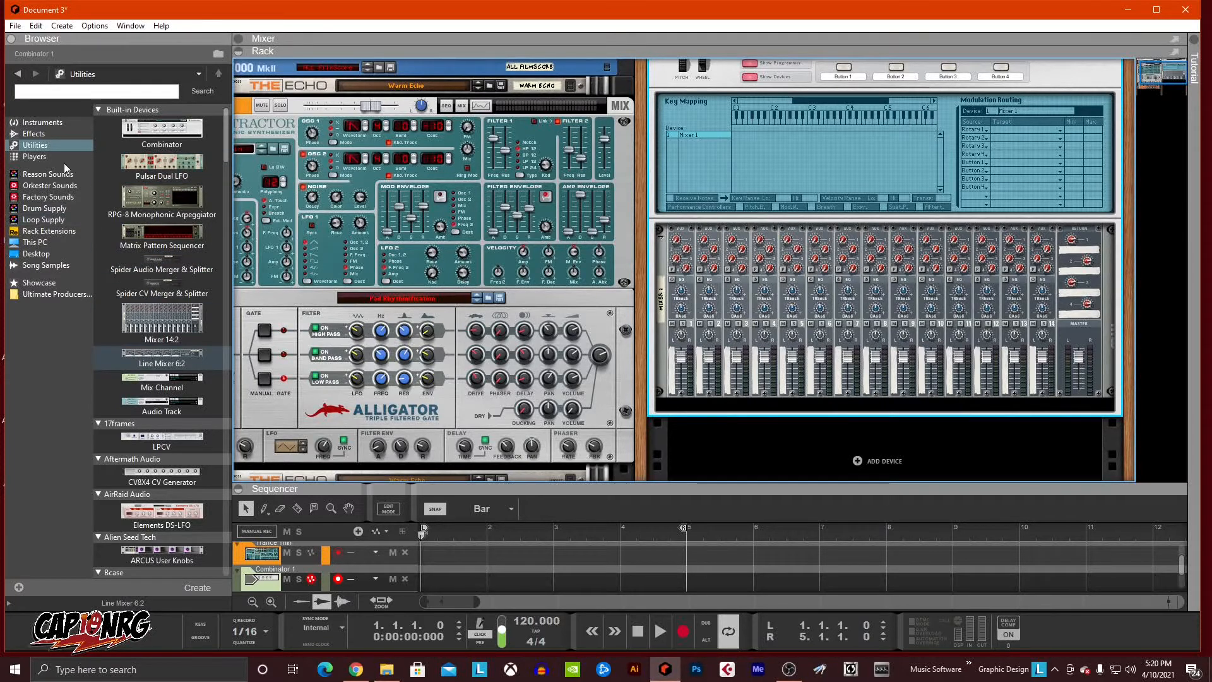
pyautogui.click(66, 124)
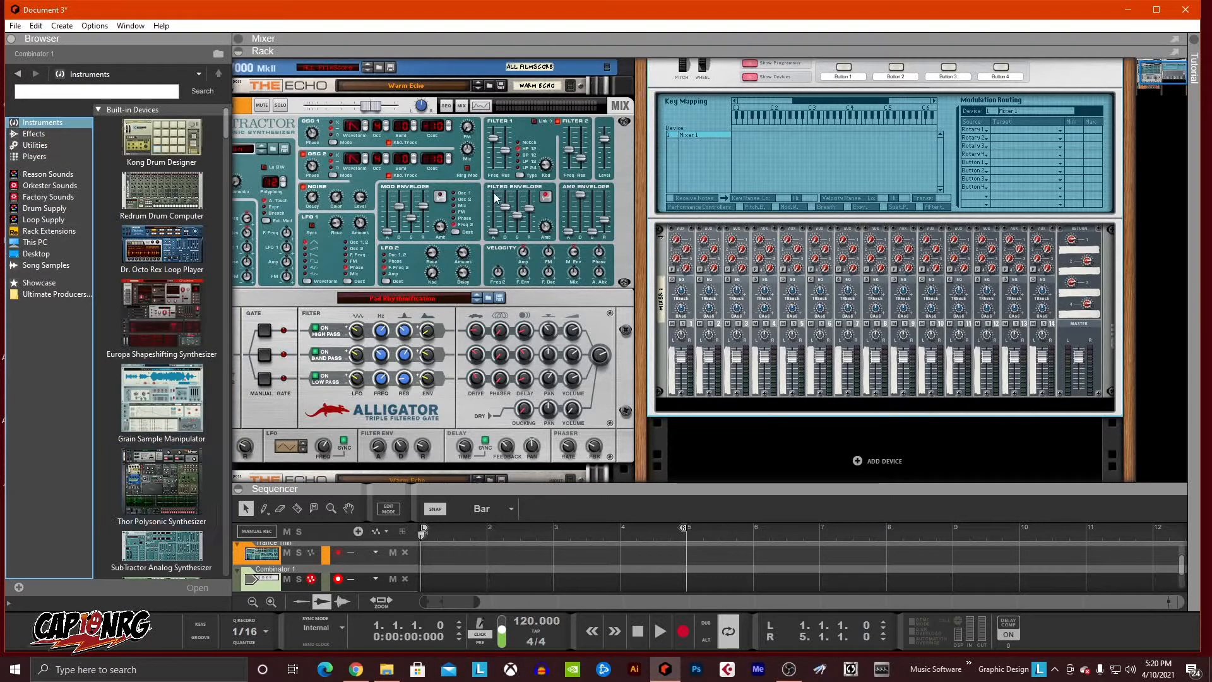
pyautogui.moveTo(182, 548)
pyautogui.mouseDown()
pyautogui.moveTo(183, 521)
pyautogui.moveTo(368, 460)
pyautogui.moveTo(748, 371)
pyautogui.moveTo(834, 383)
pyautogui.mouseUp()
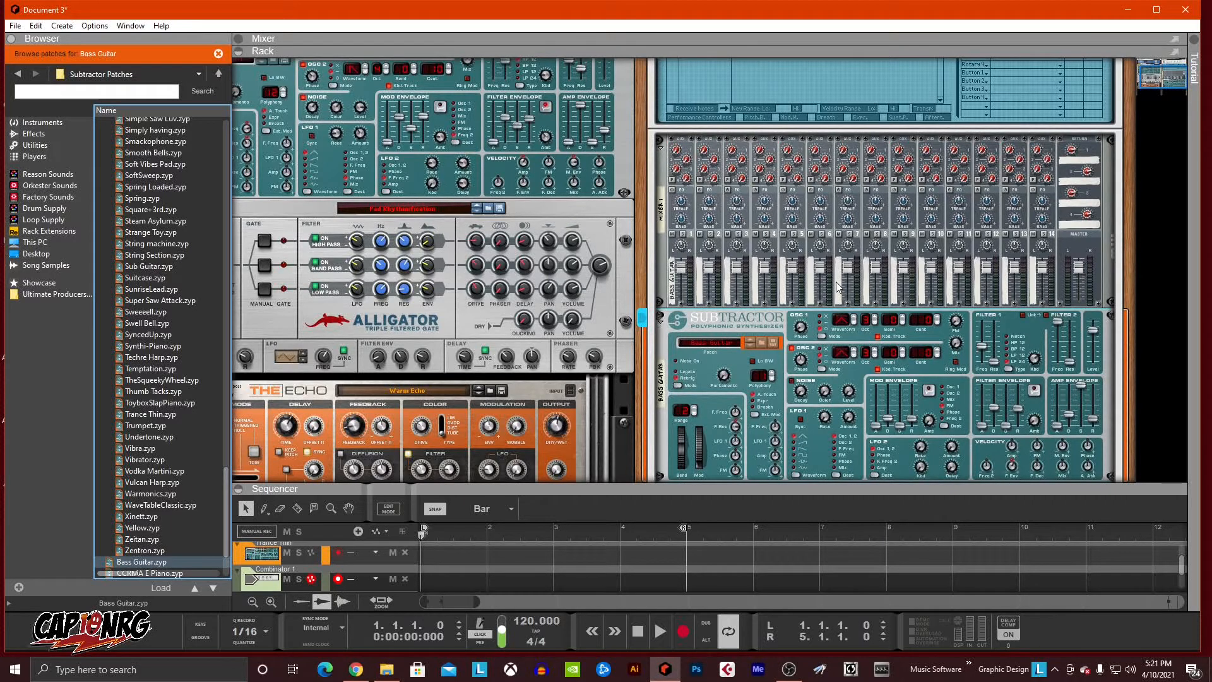
# Inspect the new SubTractor's cabling to the mixer on the rear side and load the Trance Thin patch into it from the front
pyautogui.press('Tab')
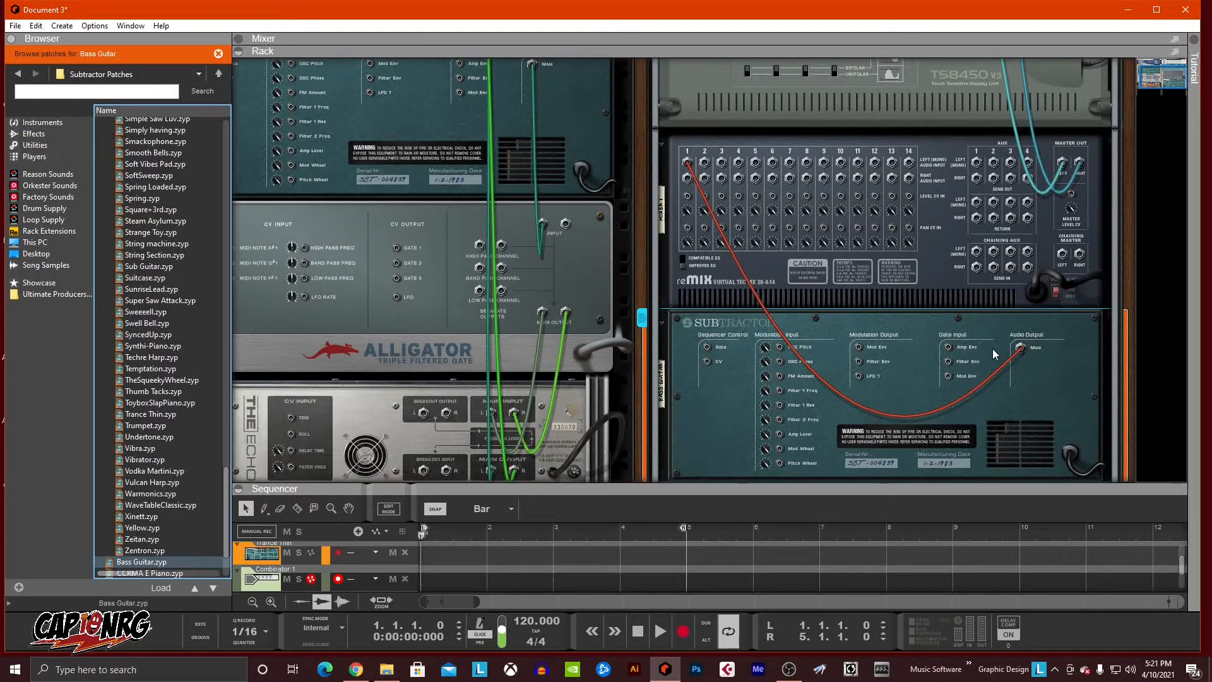
pyautogui.scroll(4, 812, 214)
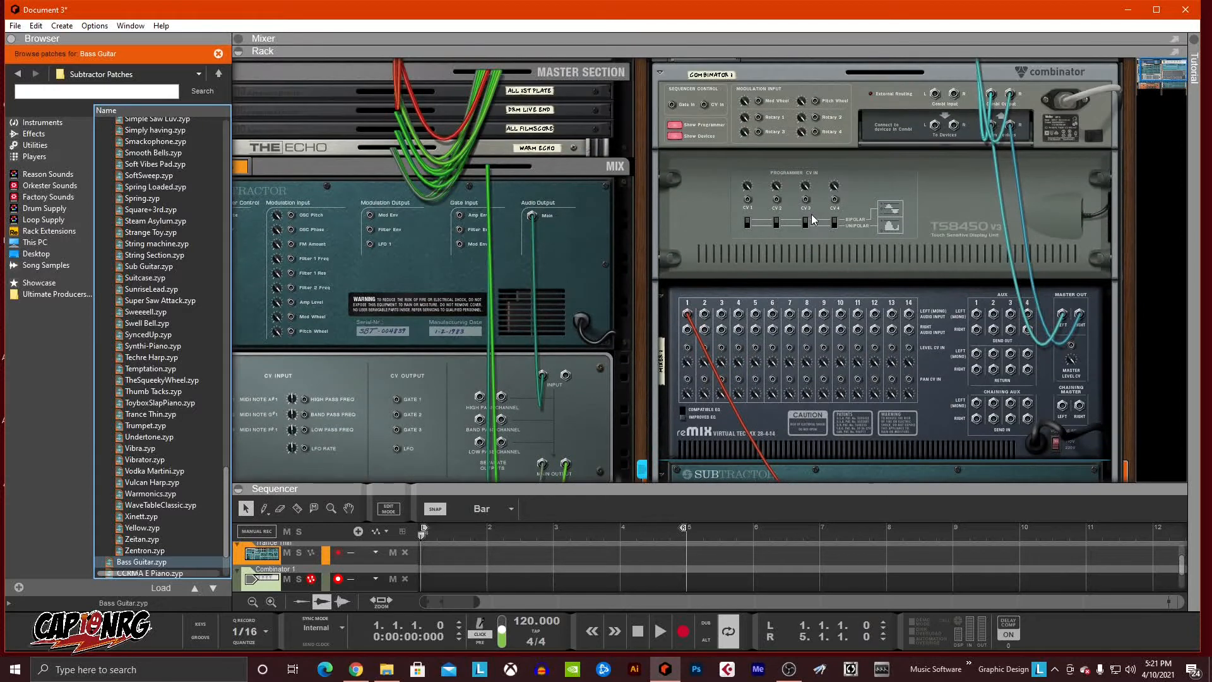
pyautogui.scroll(-4, 812, 214)
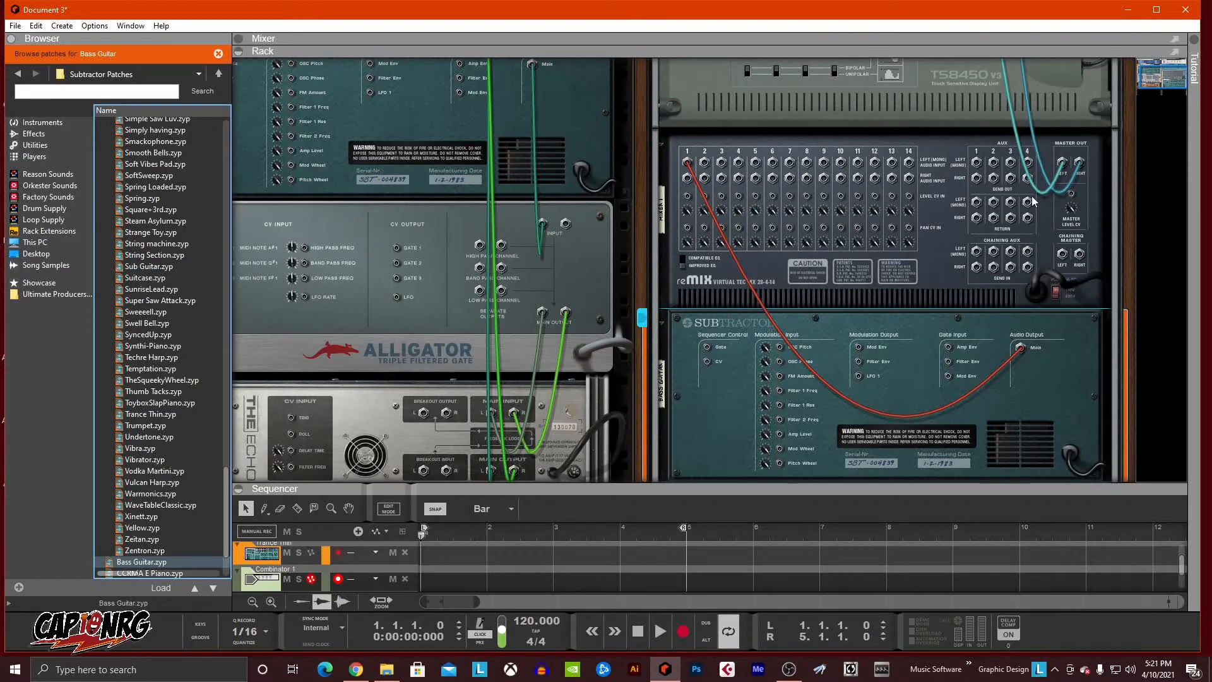
pyautogui.press('Tab')
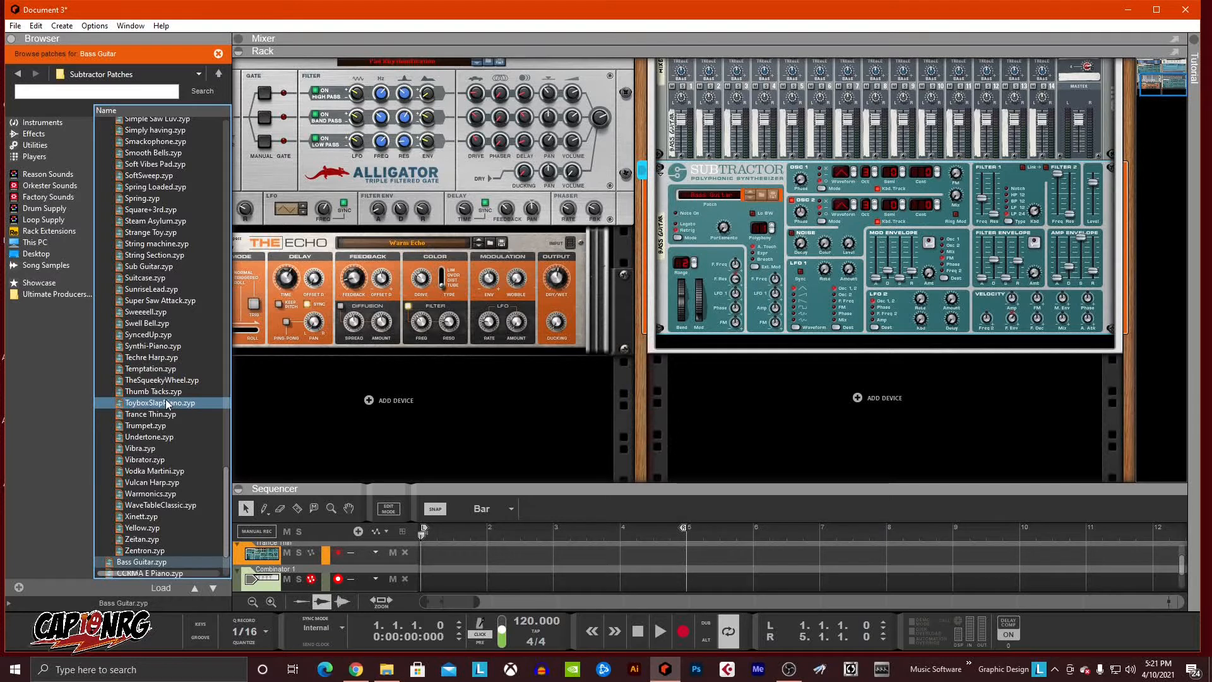
pyautogui.moveTo(155, 415); pyautogui.dragTo(852, 272)
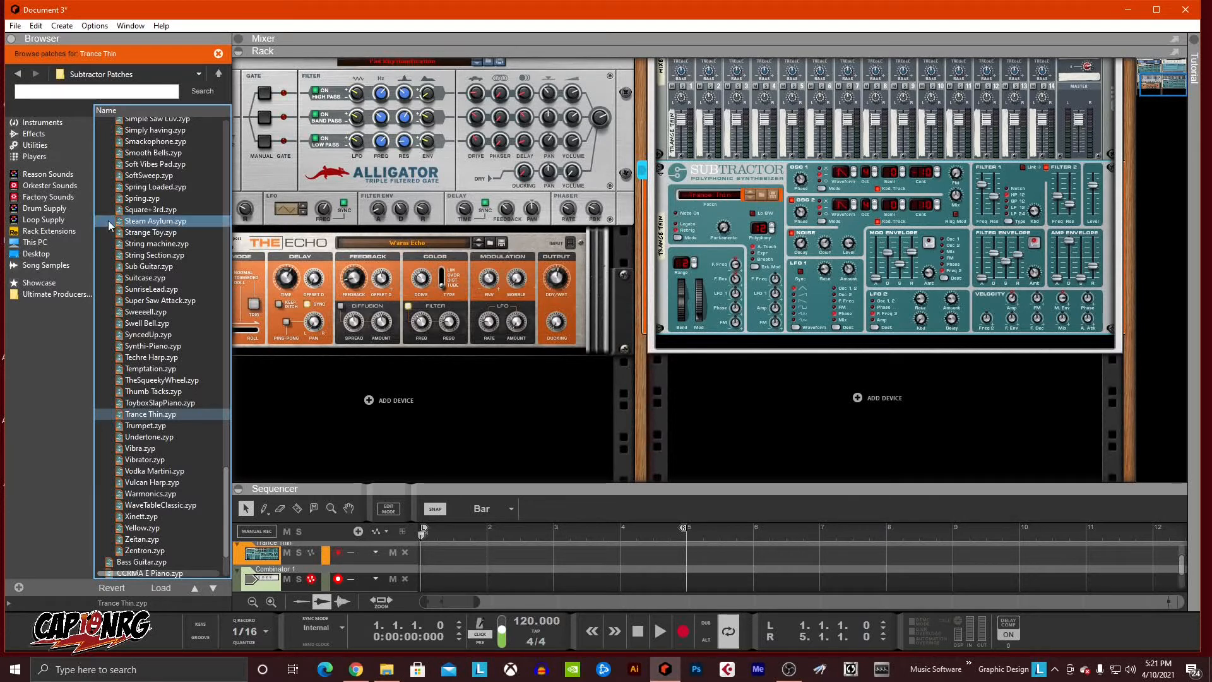
# Add an Alligator Filter Gate below the SubTractor inside the Combinator
pyautogui.click(33, 146)
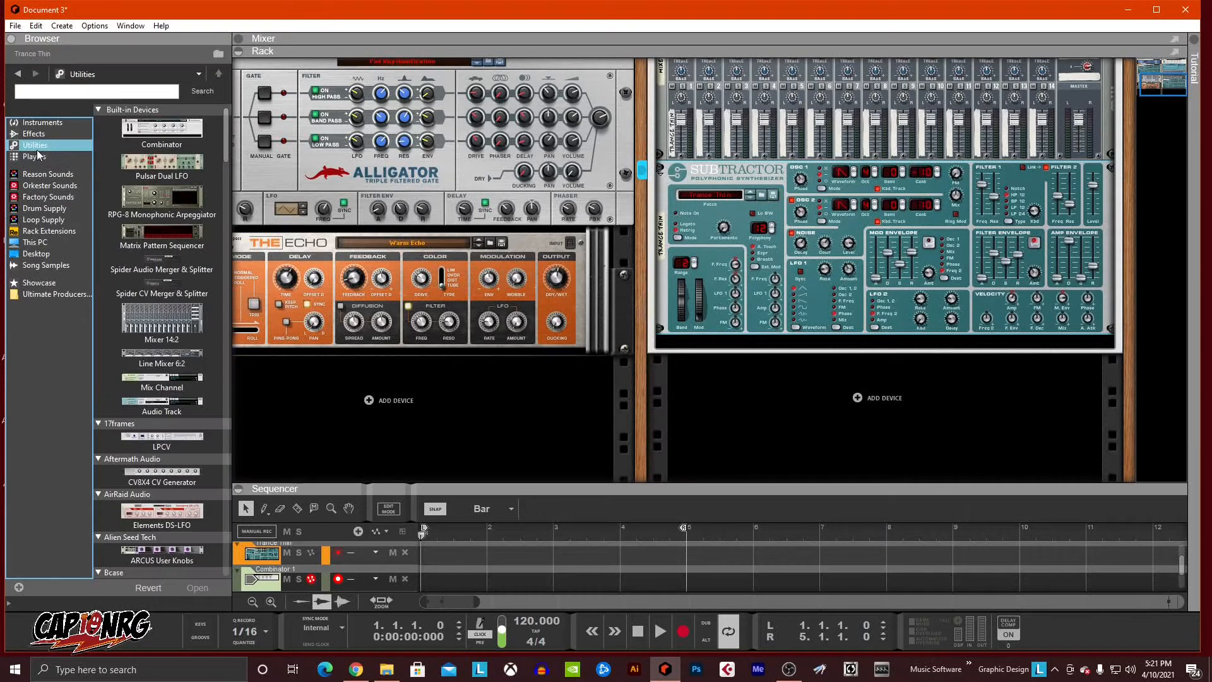
pyautogui.scroll(-2, 225, 288)
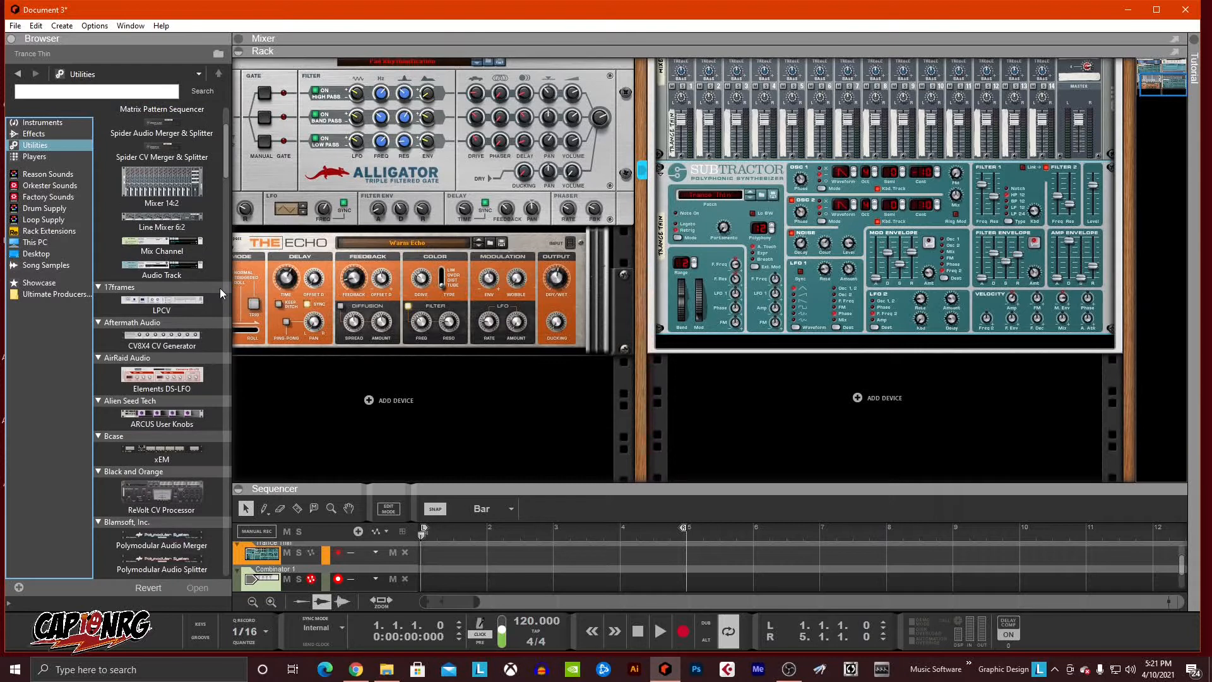
pyautogui.scroll(2, 212, 288)
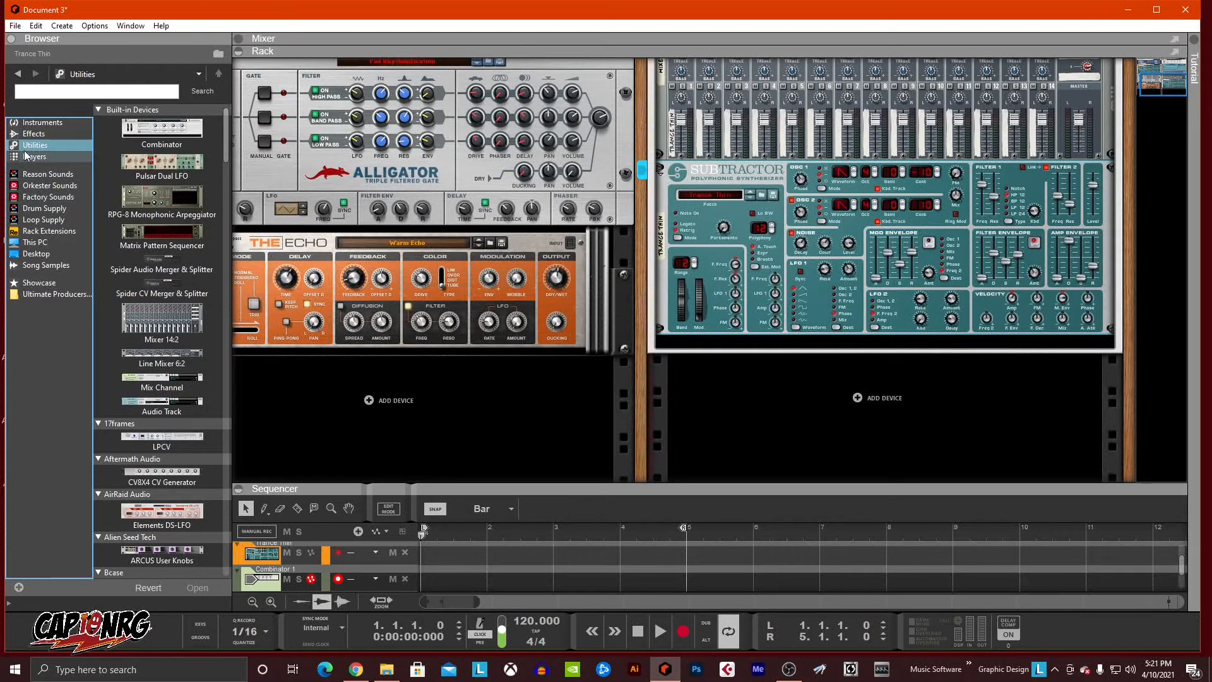
pyautogui.click(34, 133)
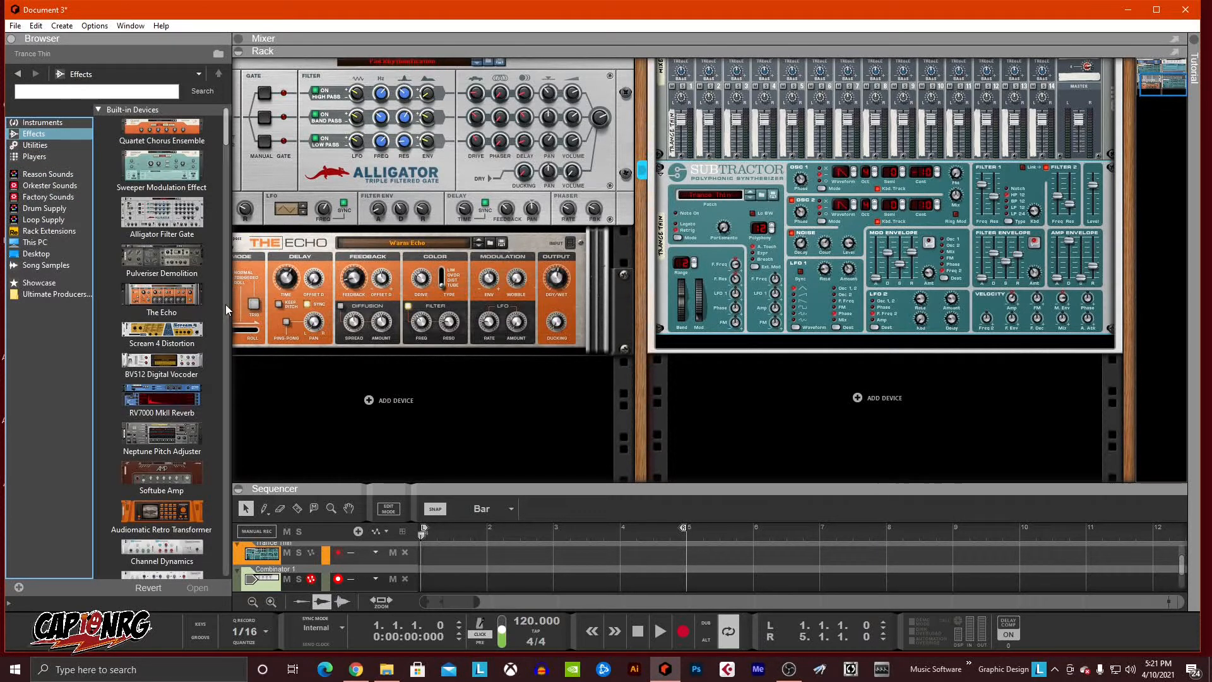
pyautogui.moveTo(148, 210); pyautogui.dragTo(846, 324)
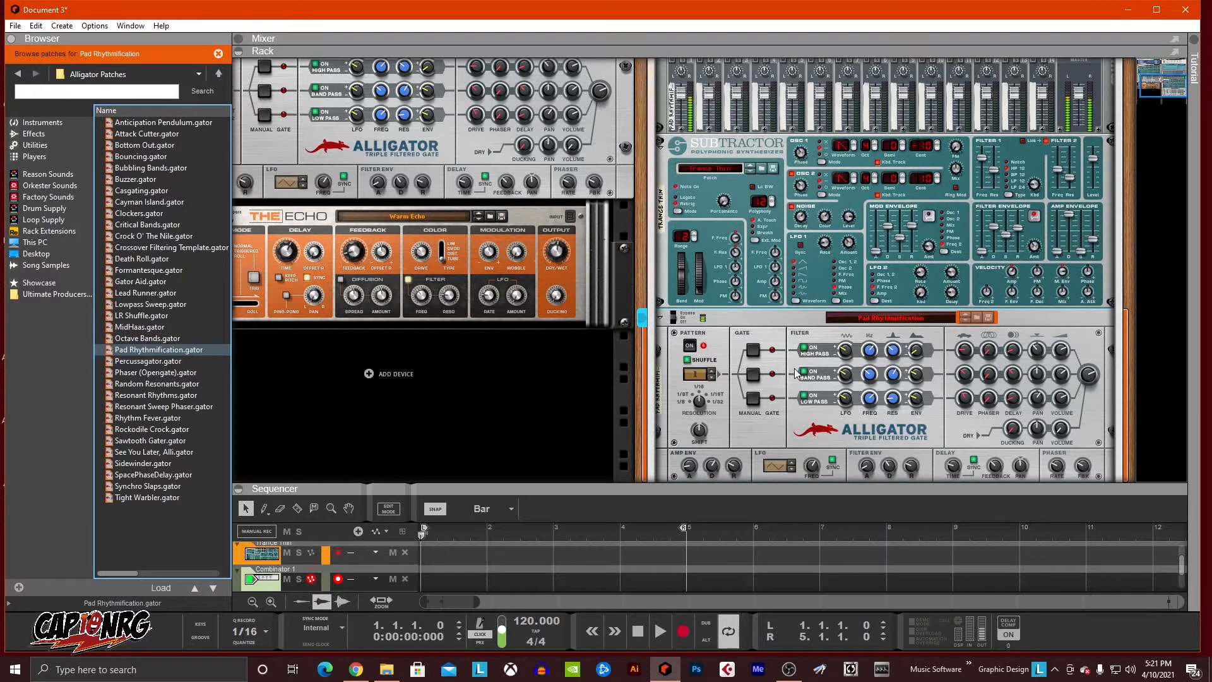
pyautogui.scroll(3, 758, 328)
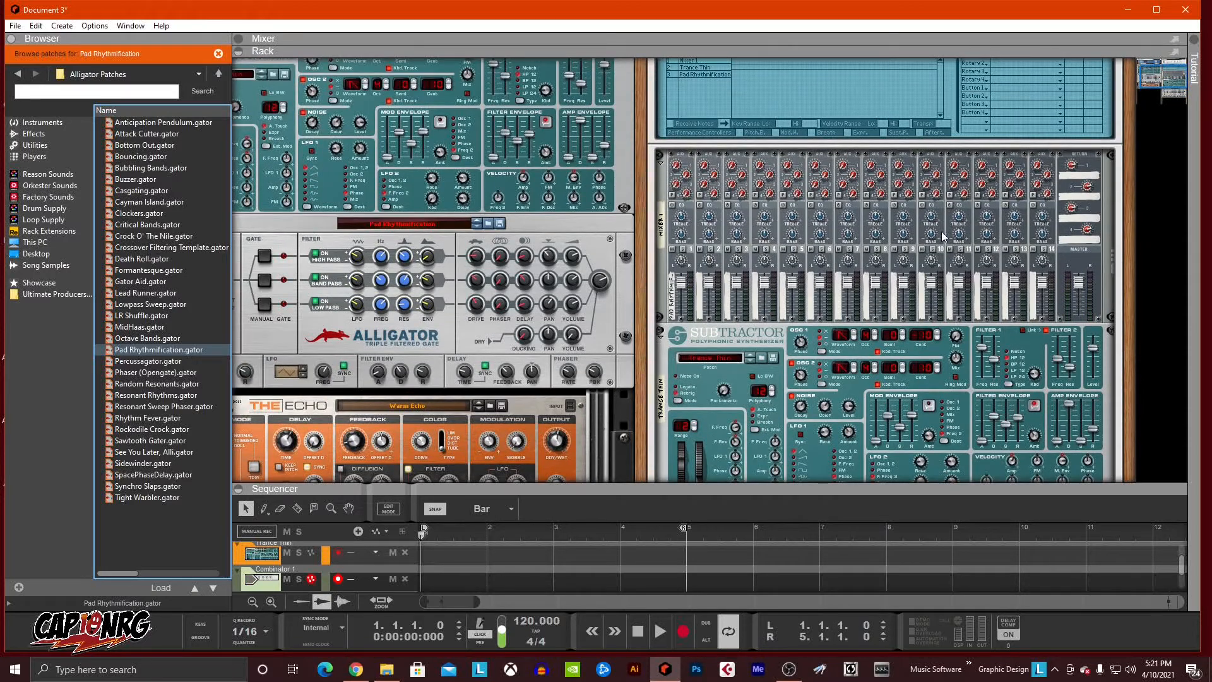
pyautogui.scroll(-4, 929, 456)
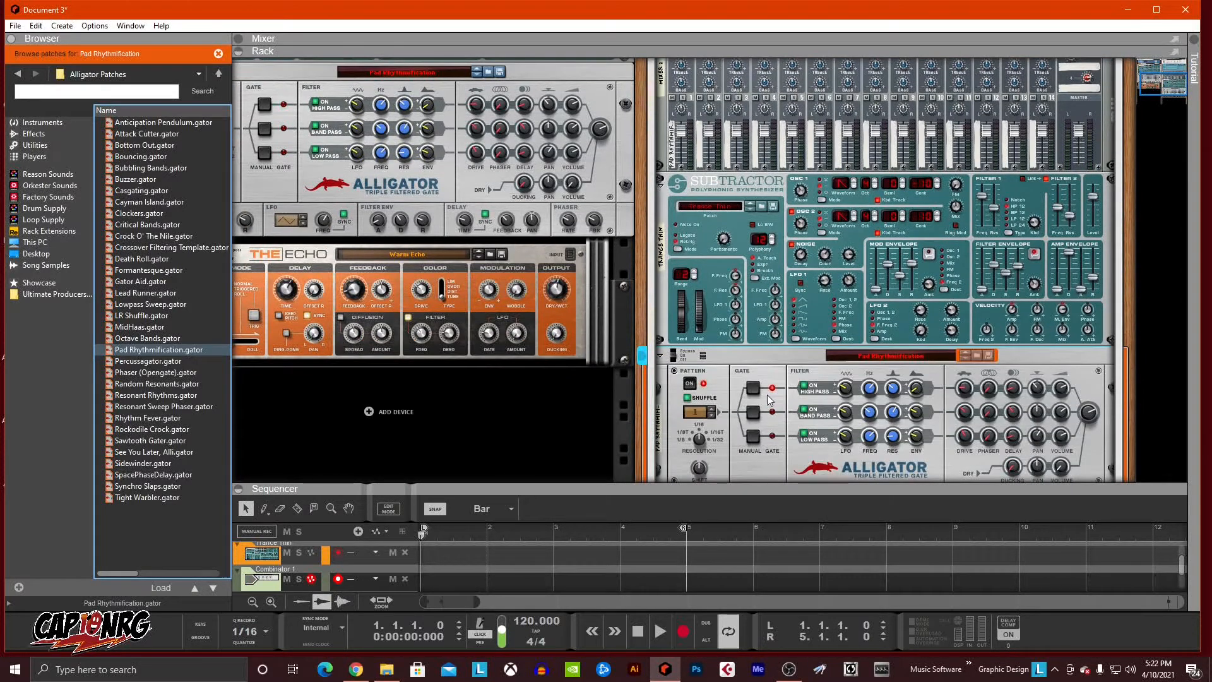
pyautogui.scroll(-4, 769, 395)
pyautogui.scroll(7, 695, 385)
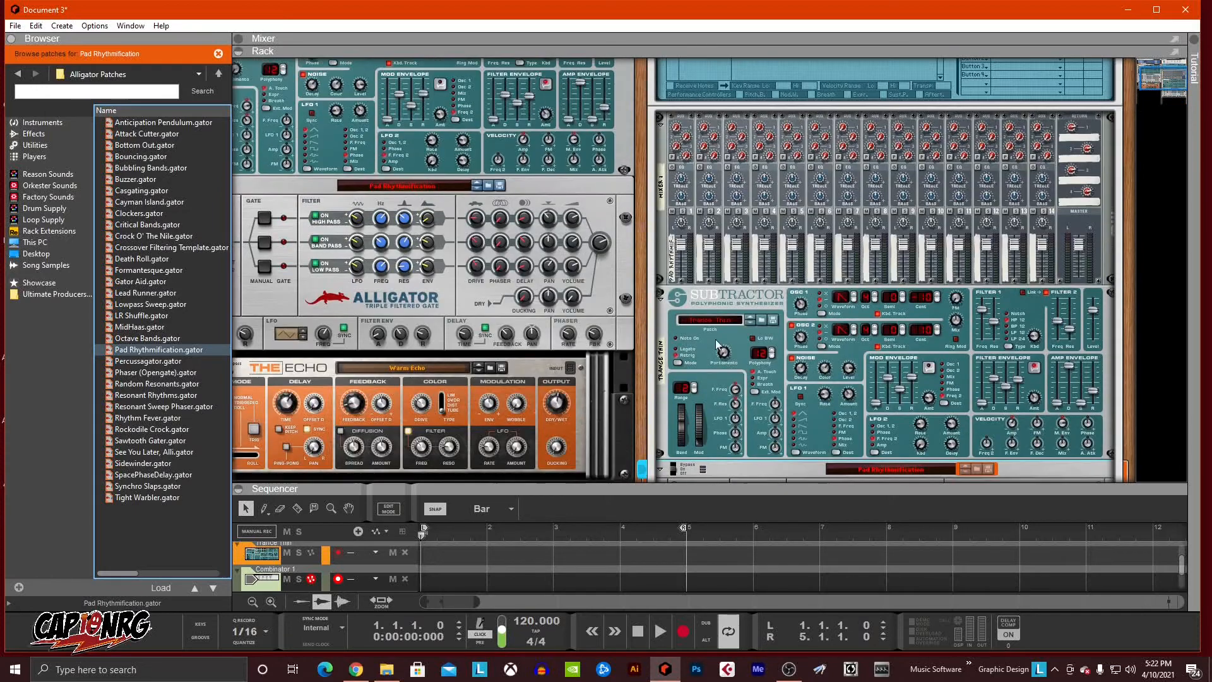
pyautogui.scroll(-4, 840, 357)
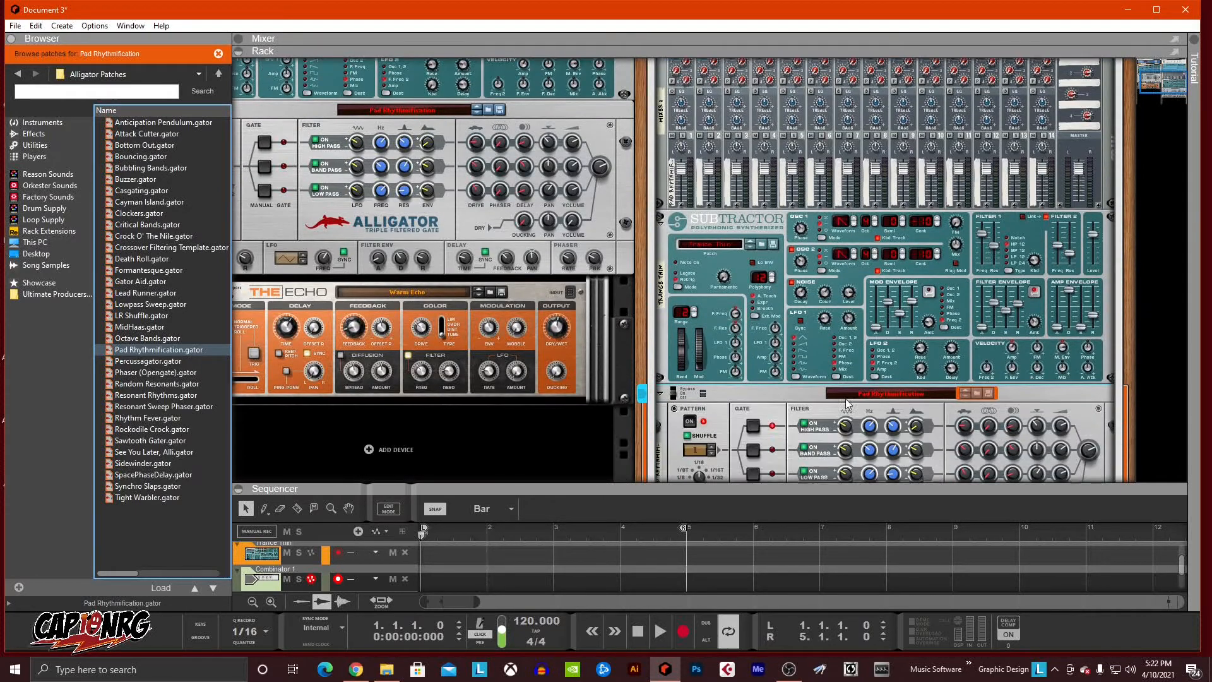
pyautogui.scroll(9, 834, 373)
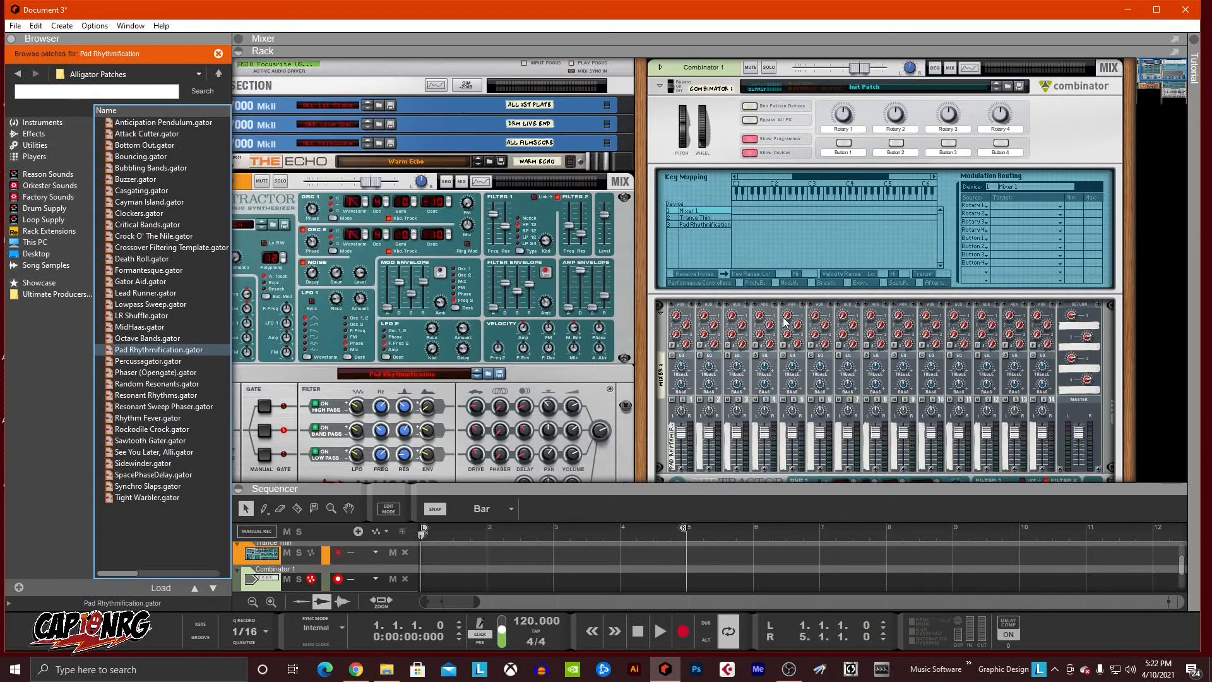
pyautogui.click(697, 219)
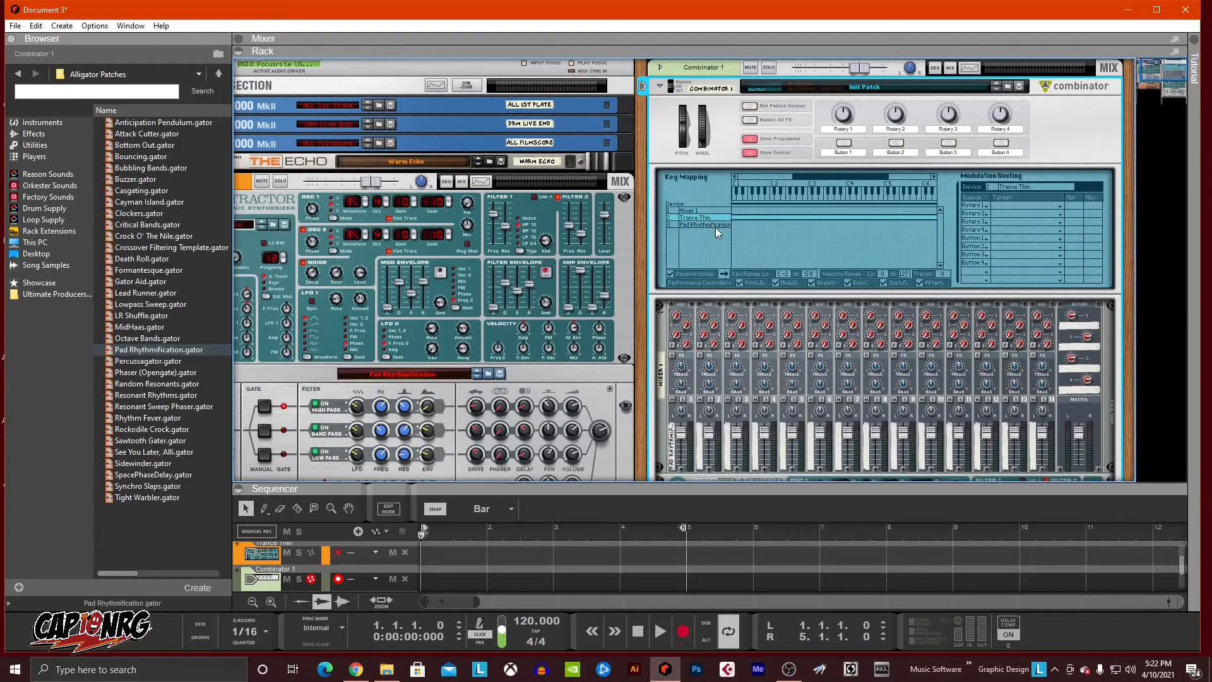
pyautogui.click(704, 224)
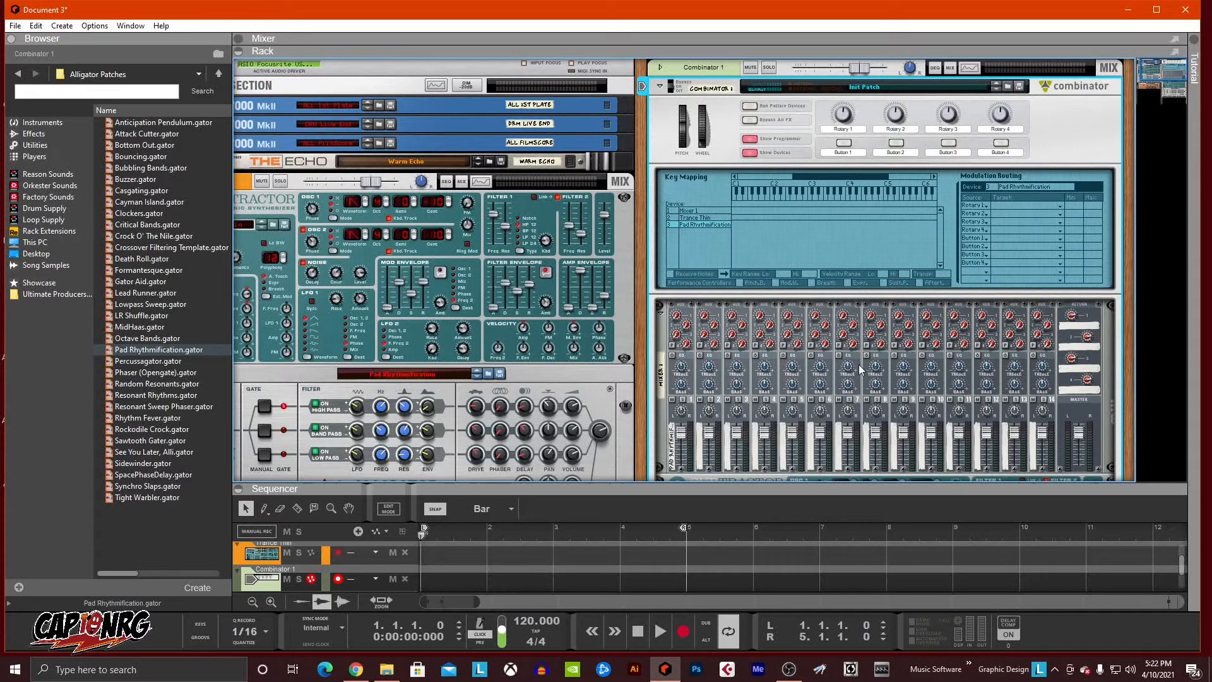
pyautogui.scroll(-10, 818, 308)
pyautogui.scroll(7, 817, 310)
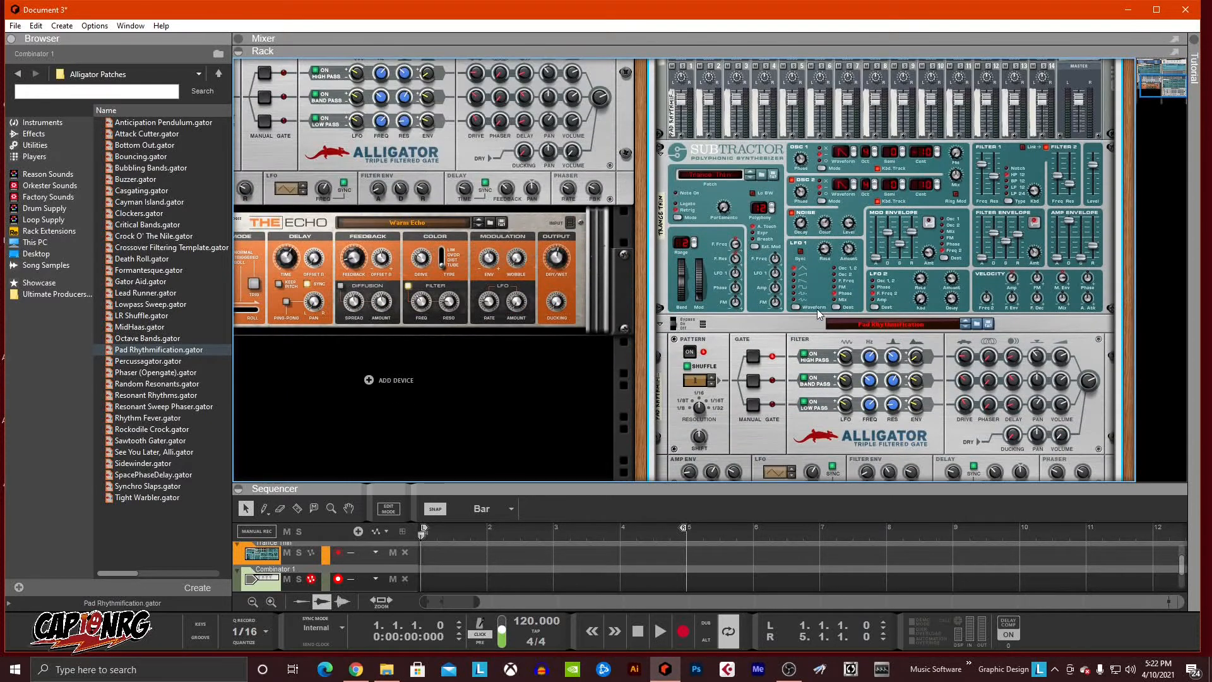
pyautogui.scroll(3, 820, 314)
pyautogui.click(708, 210)
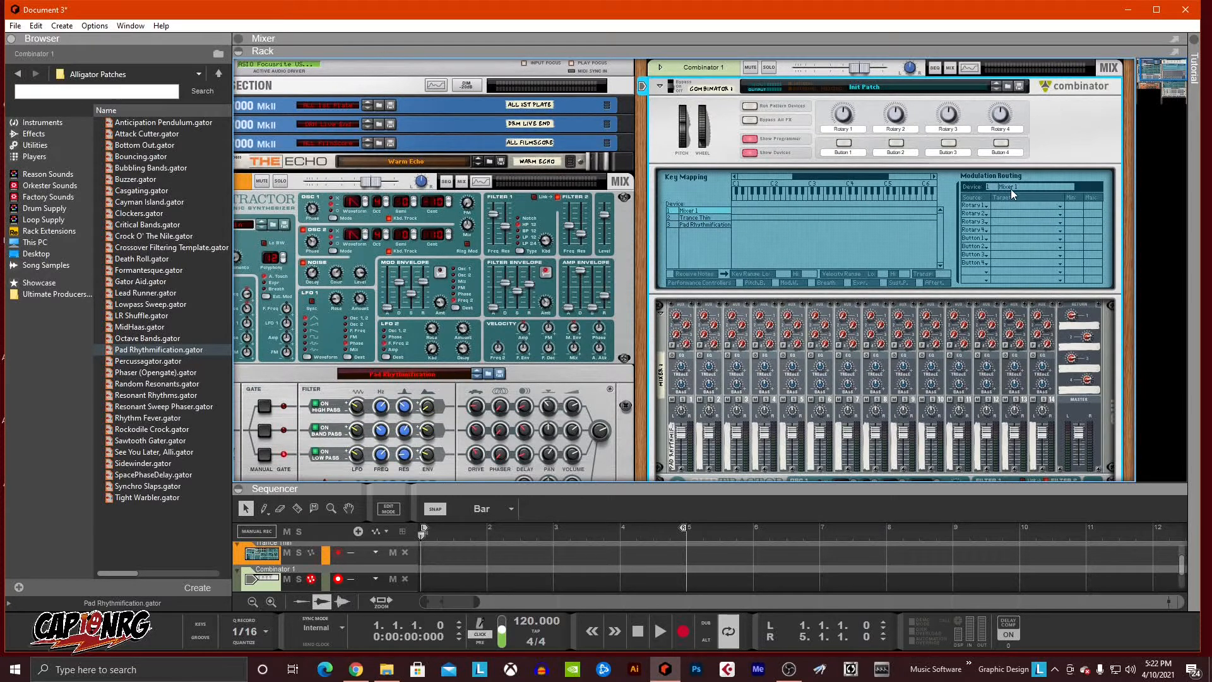
pyautogui.click(707, 216)
pyautogui.click(704, 225)
pyautogui.click(704, 217)
pyautogui.click(706, 210)
# Add The Echo delay below the Alligator inside the Combinator
pyautogui.scroll(-5, 813, 230)
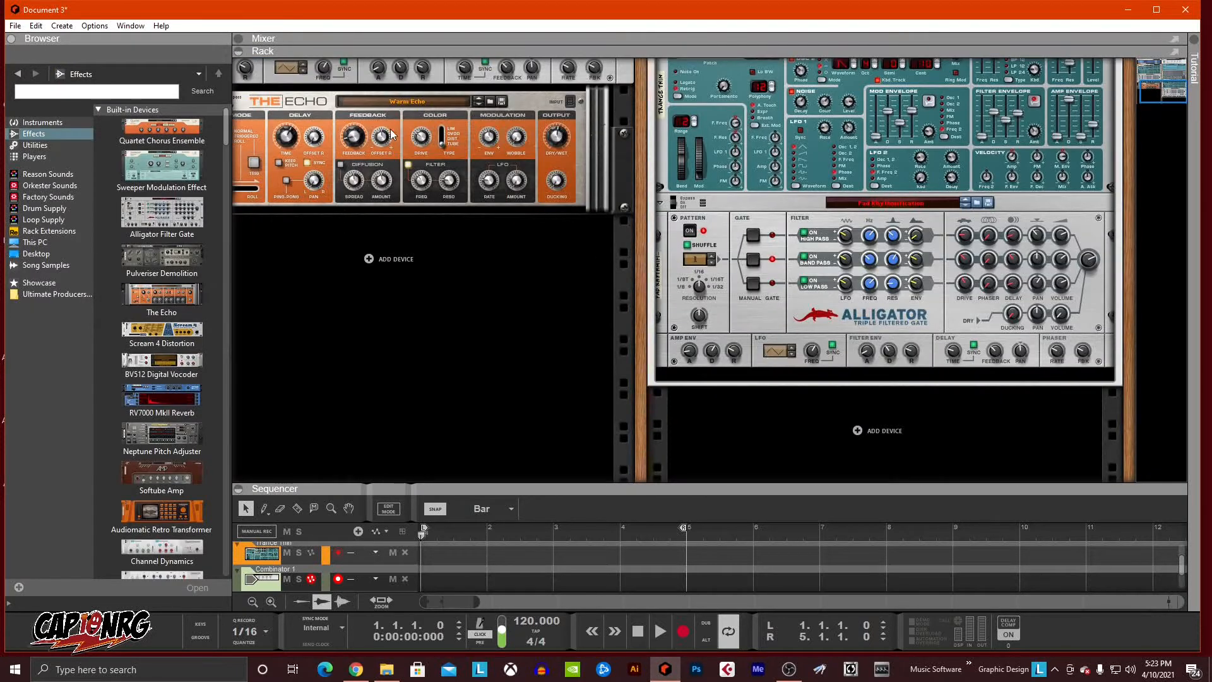
pyautogui.click(162, 298)
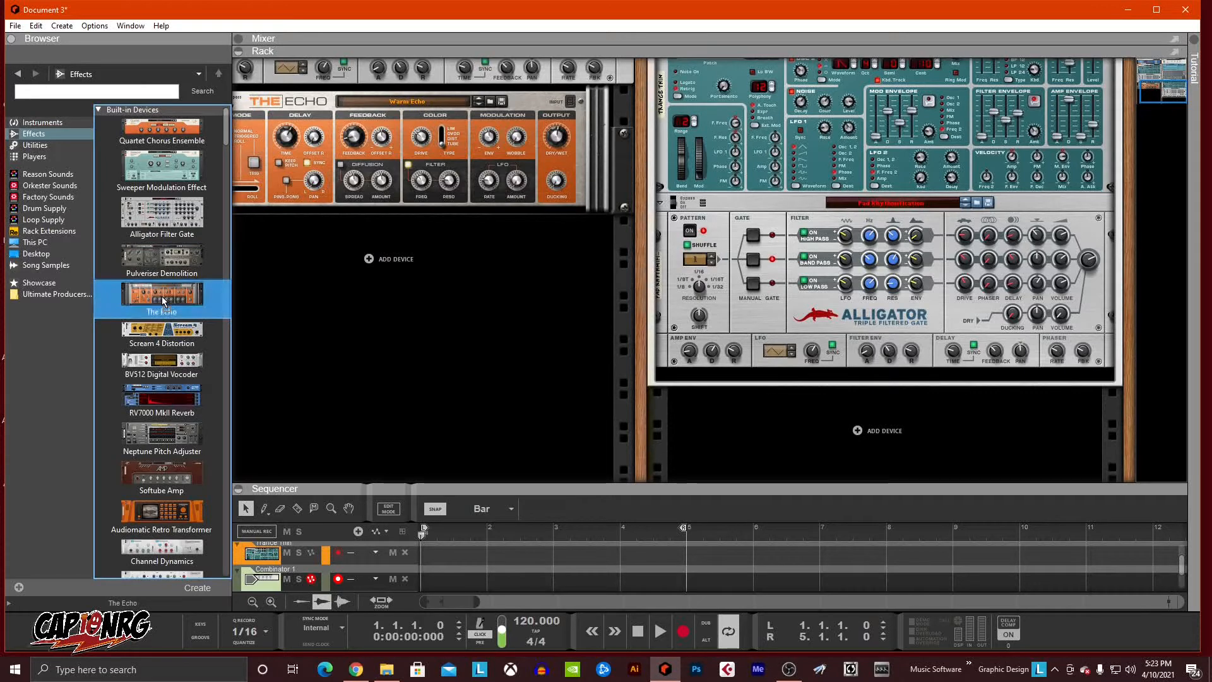
pyautogui.moveTo(162, 297); pyautogui.dragTo(906, 376)
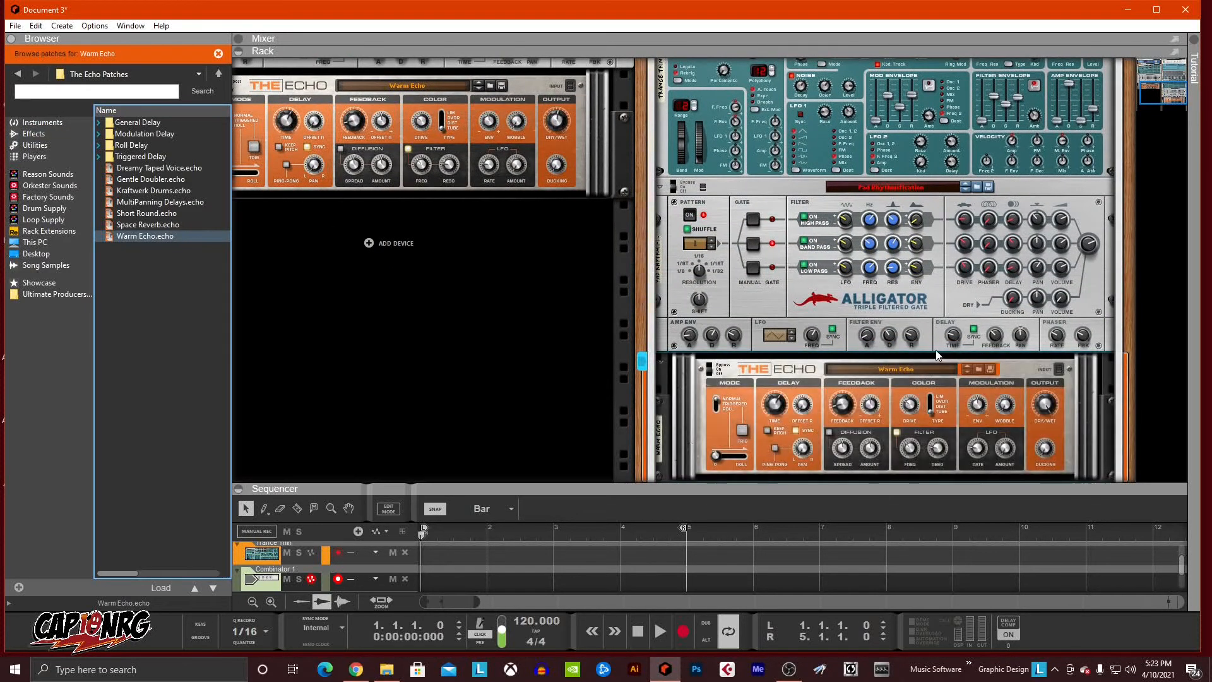
# Fold the Combinator's Alligator and SubTractor on the rear side of the rack
pyautogui.press('Tab')
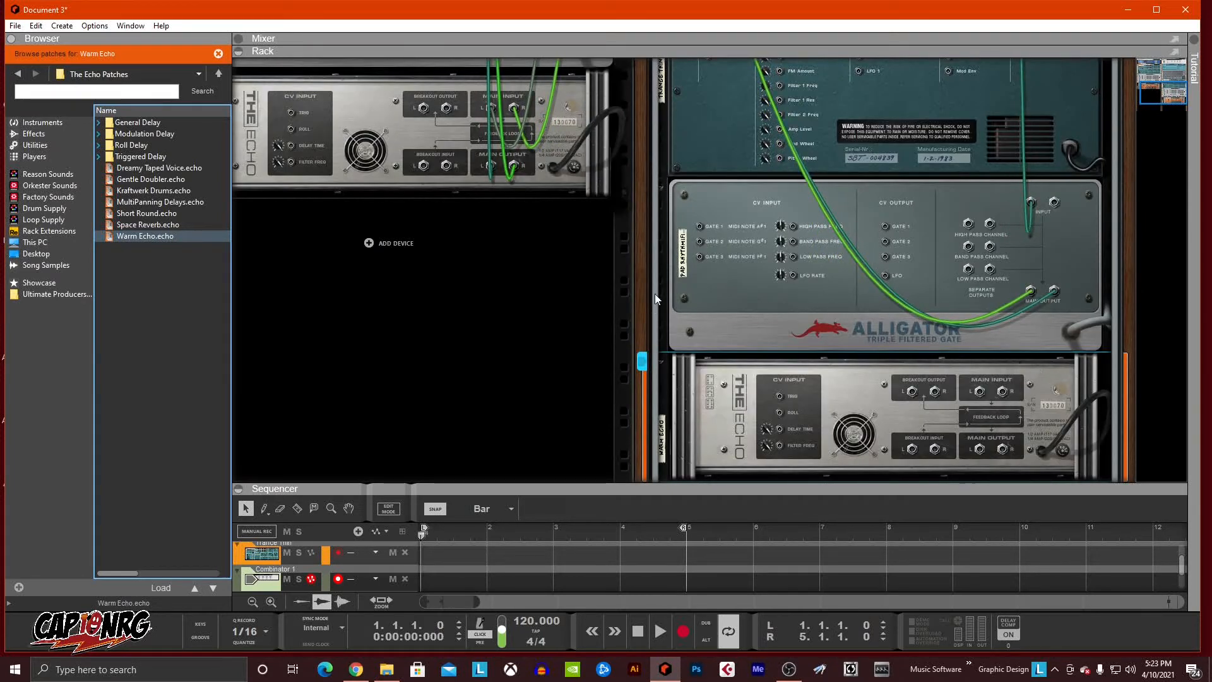
pyautogui.click(660, 185)
pyautogui.scroll(5, 668, 216)
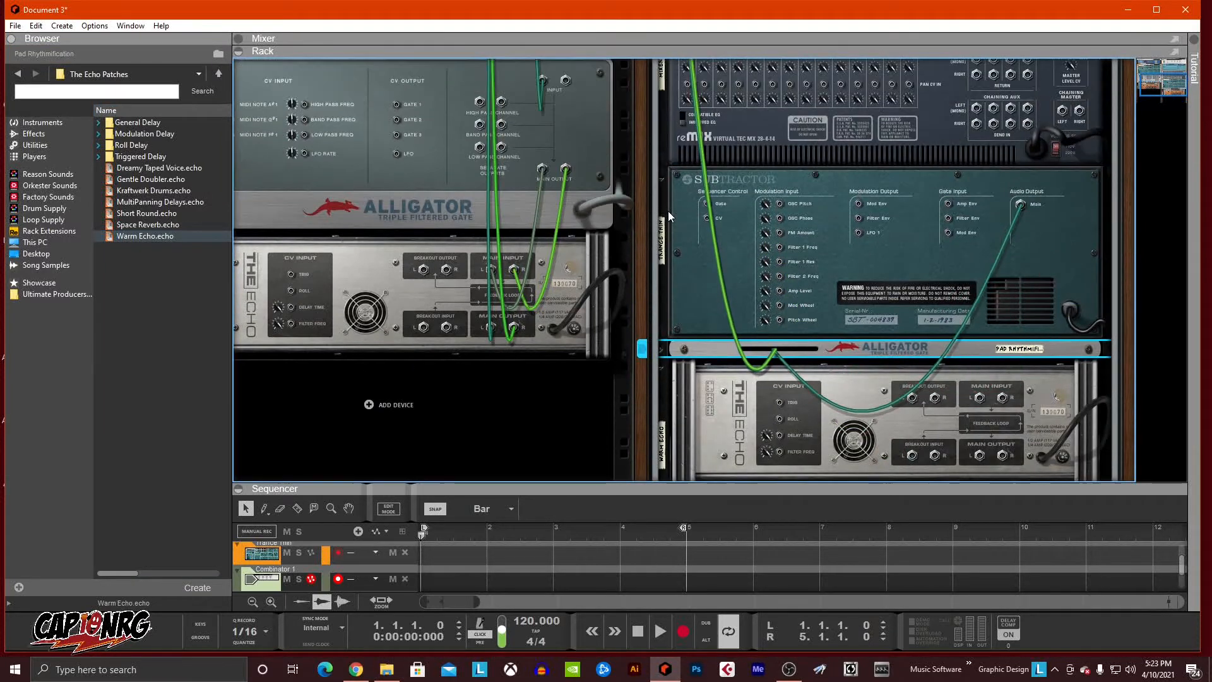
pyautogui.click(661, 180)
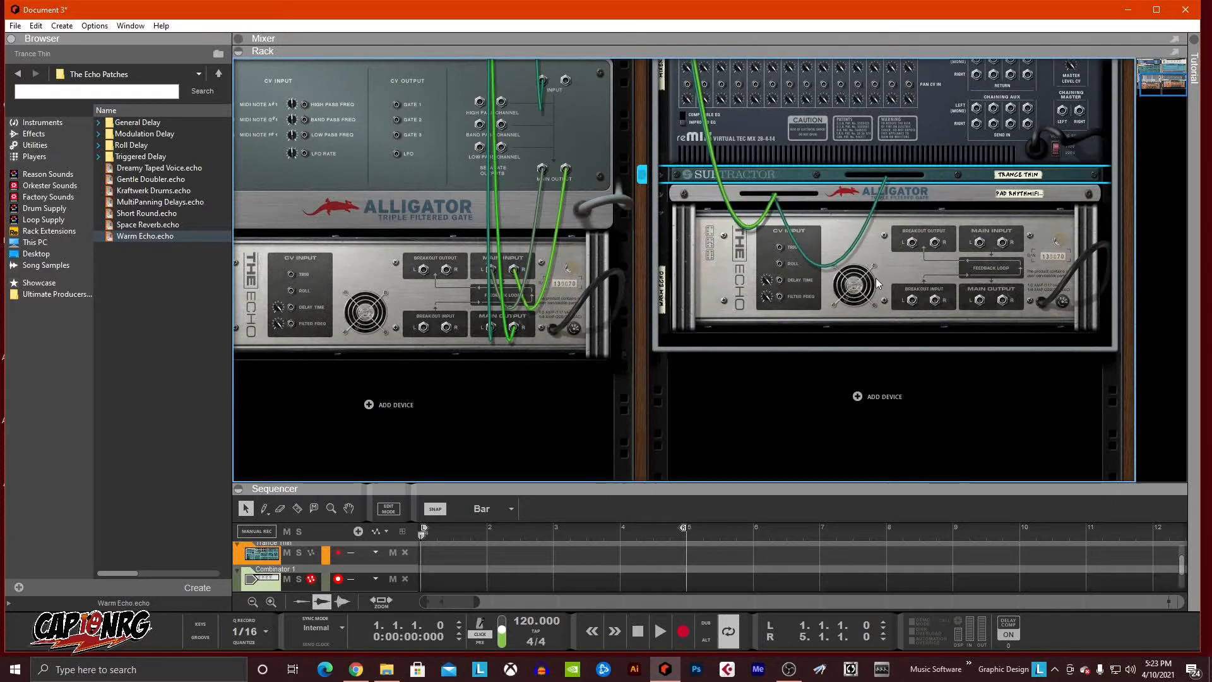
# Connect the mixer's aux send 1 to The Echo's main input and The Echo's main output to aux return 1
pyautogui.scroll(5, 878, 269)
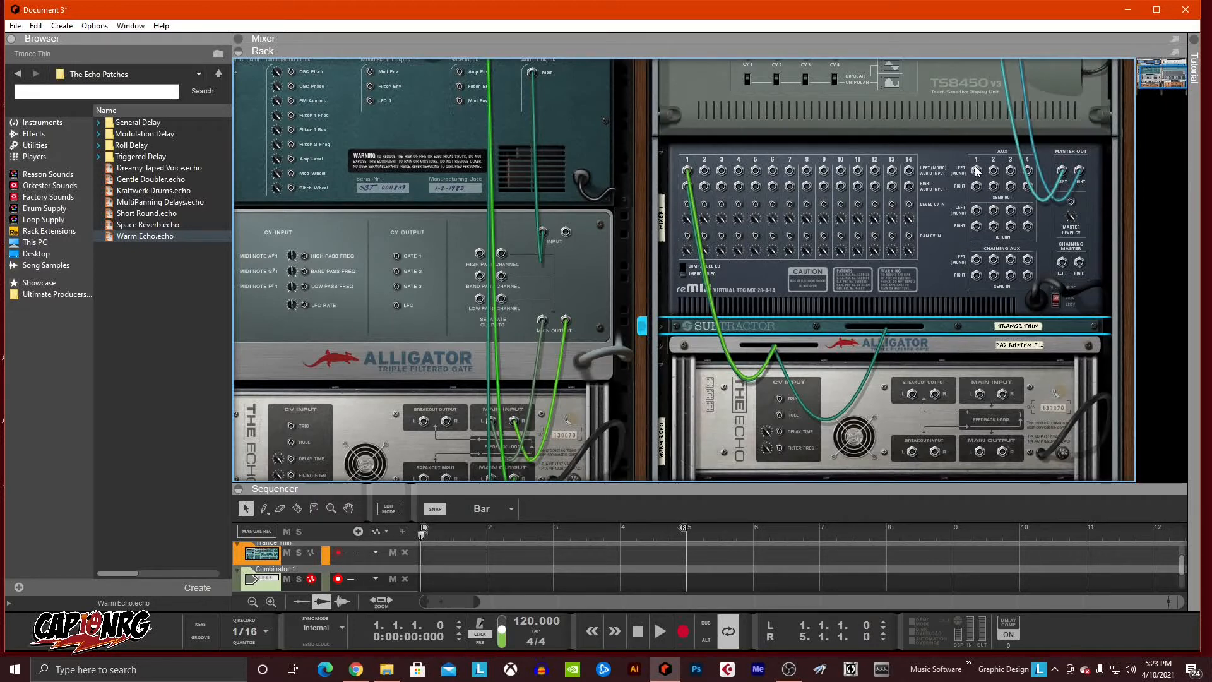
pyautogui.moveTo(979, 171); pyautogui.dragTo(979, 394)
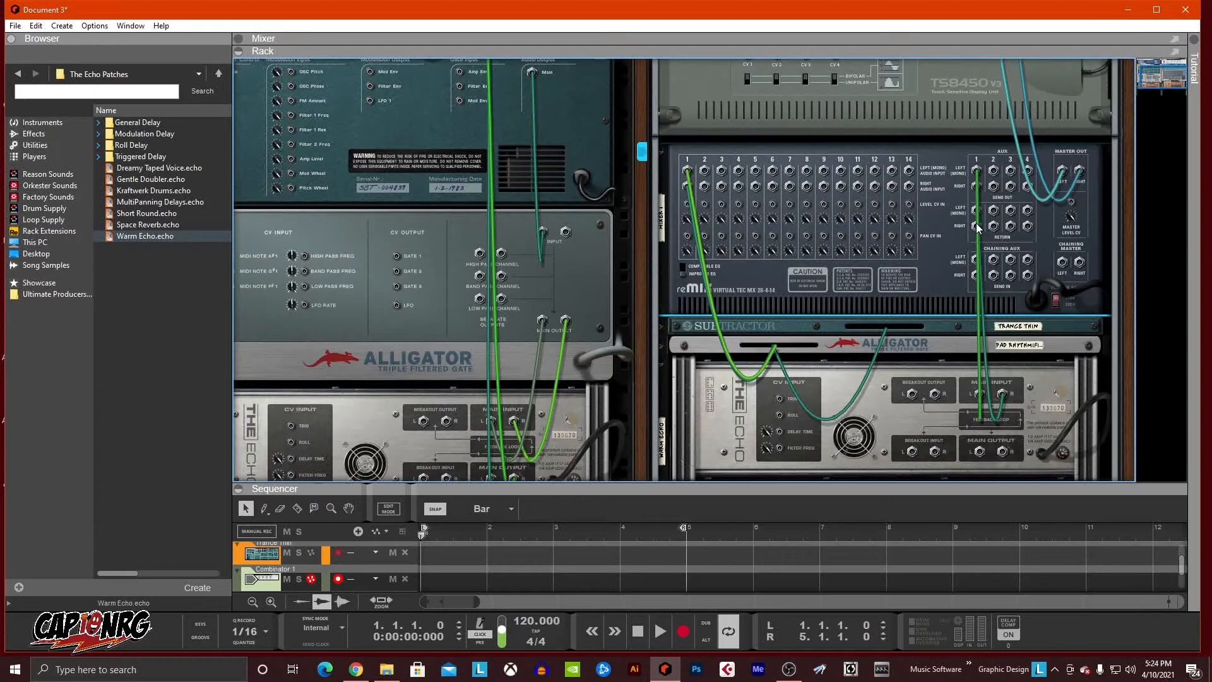
pyautogui.moveTo(976, 214); pyautogui.dragTo(979, 456)
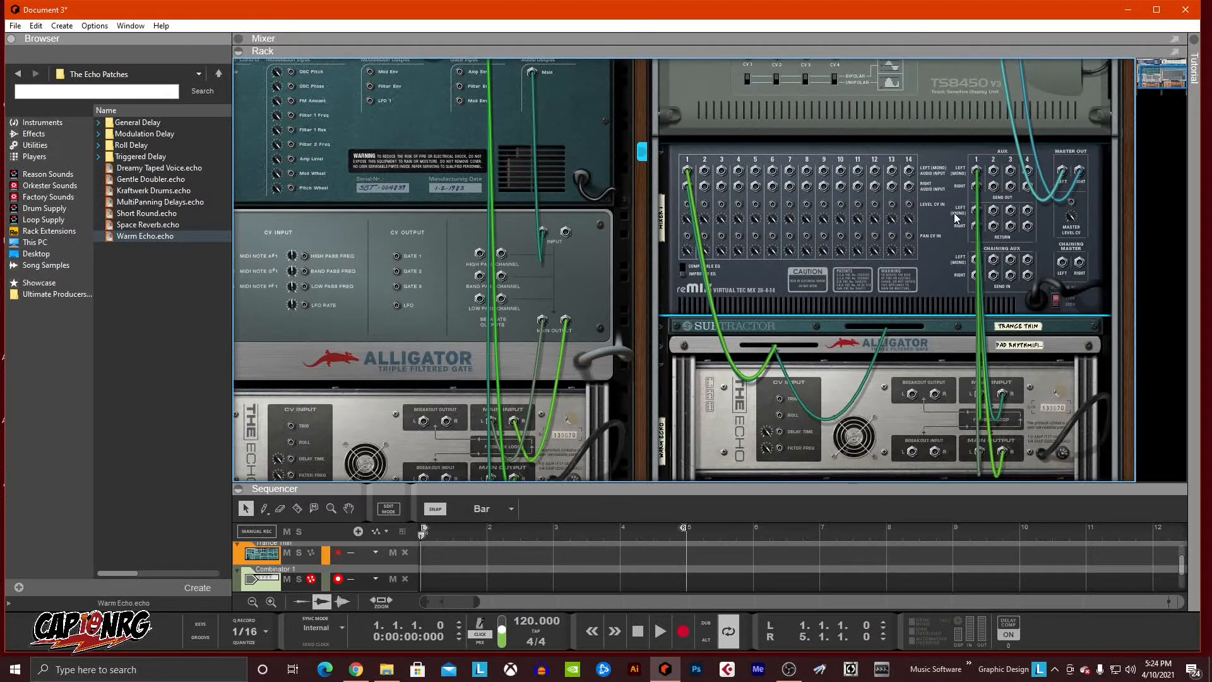
# Raise the aux 1 send on the mixer's first channel from the front of the rack and look over the Combinator's devices
pyautogui.press('Tab')
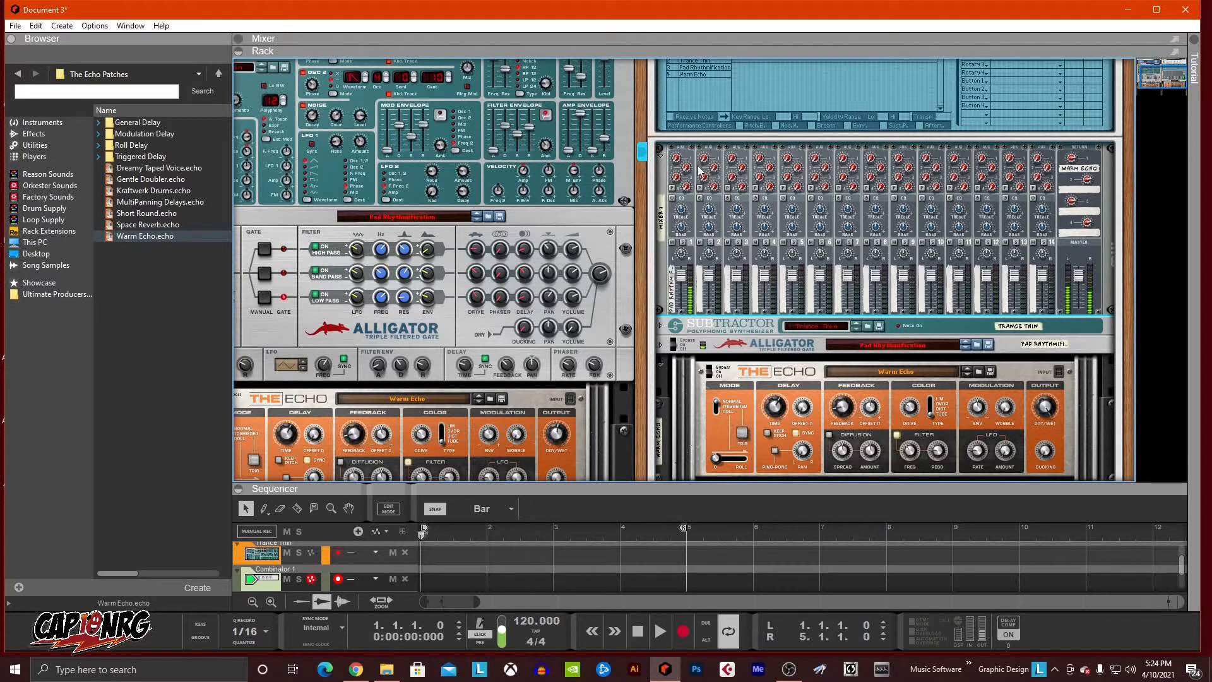
pyautogui.moveTo(674, 159); pyautogui.dragTo(667, 137)
pyautogui.scroll(-5, 748, 226)
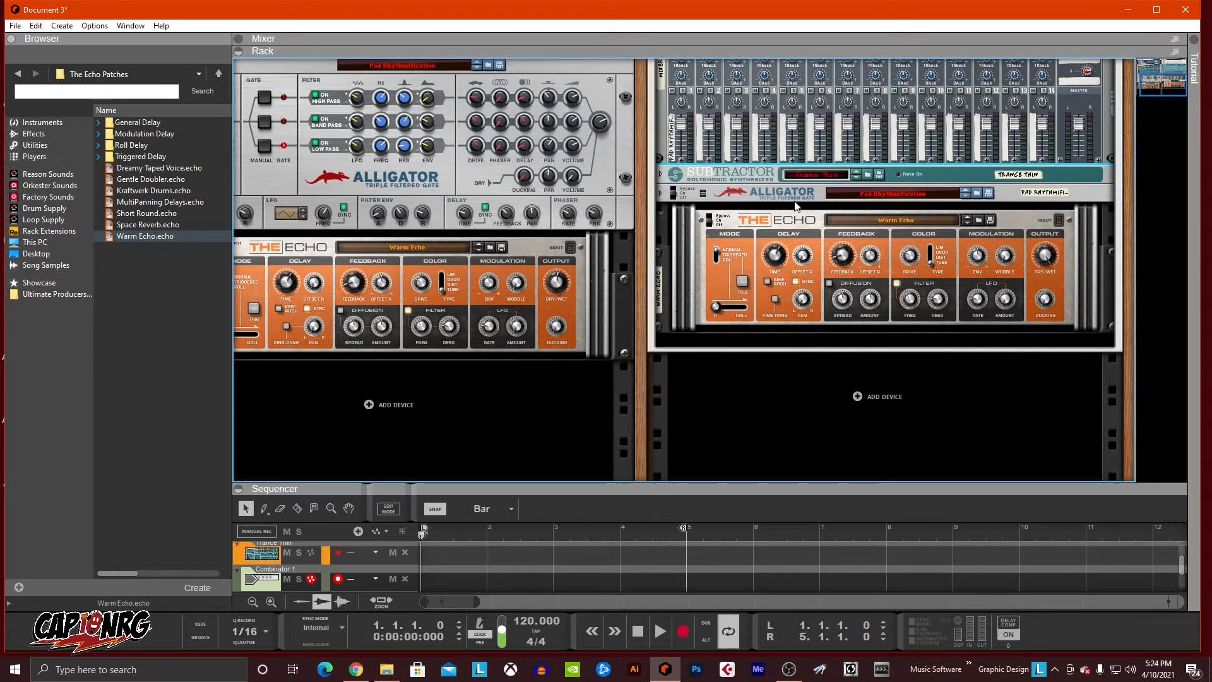
pyautogui.scroll(2, 871, 250)
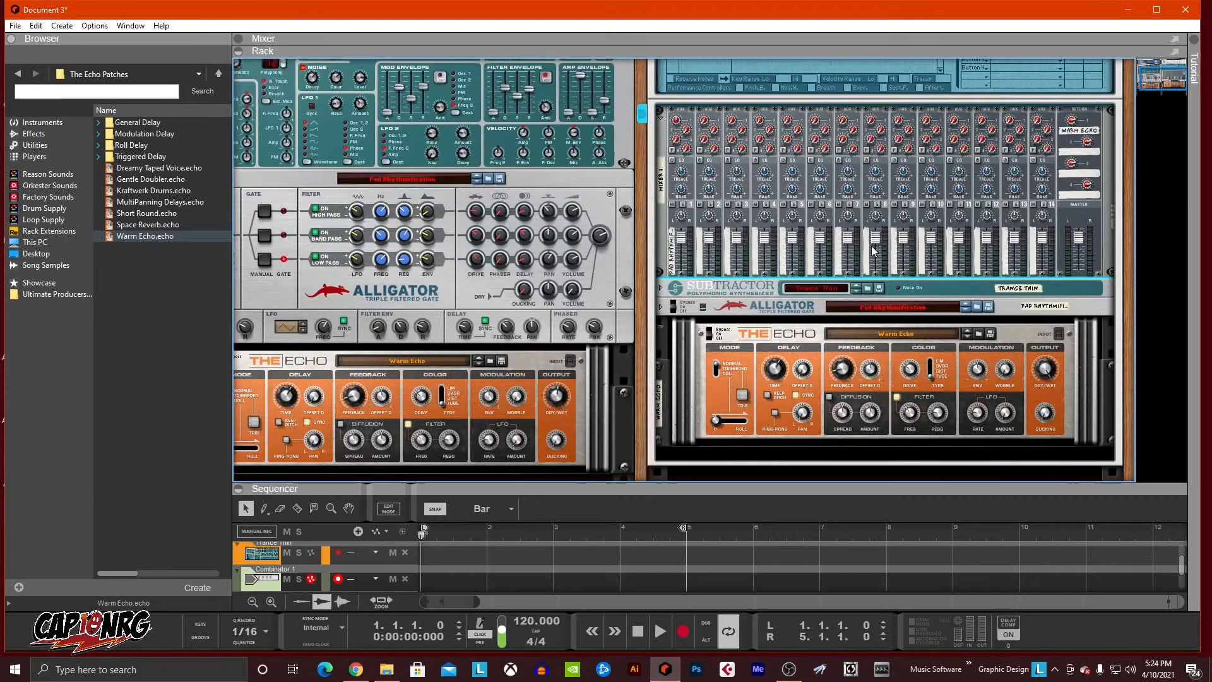
pyautogui.scroll(4, 871, 250)
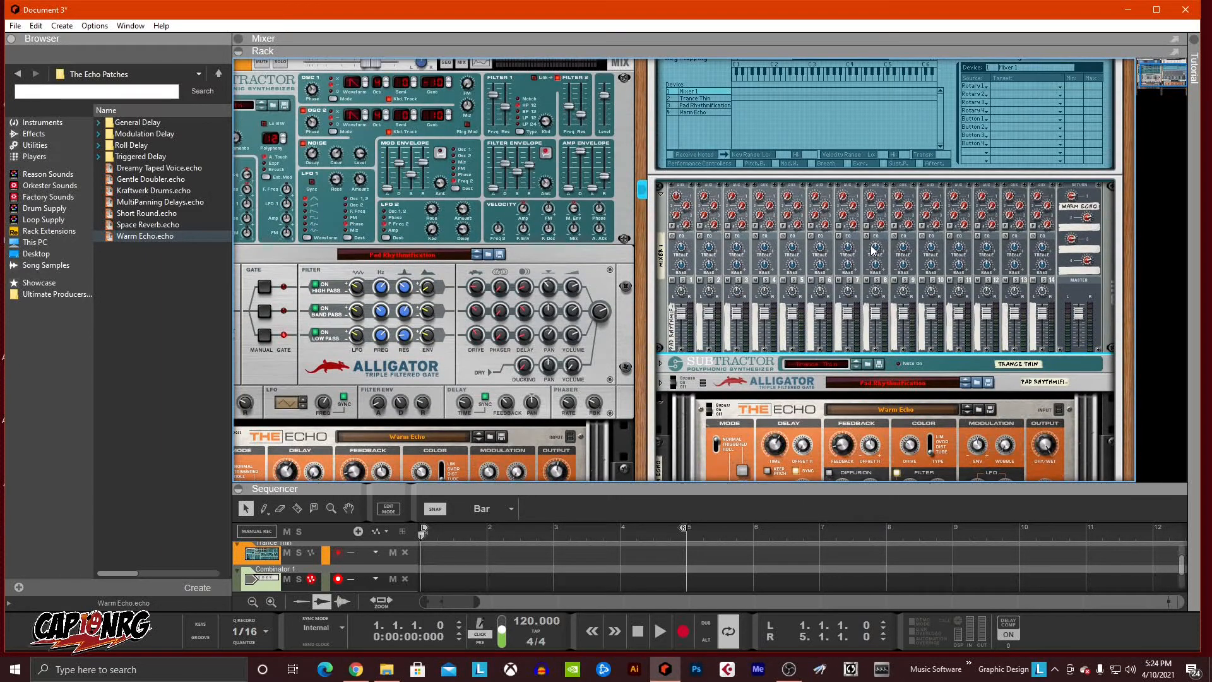
# Look over the finished Combinator and save its patch as temp in the combinator folder
pyautogui.scroll(3, 881, 241)
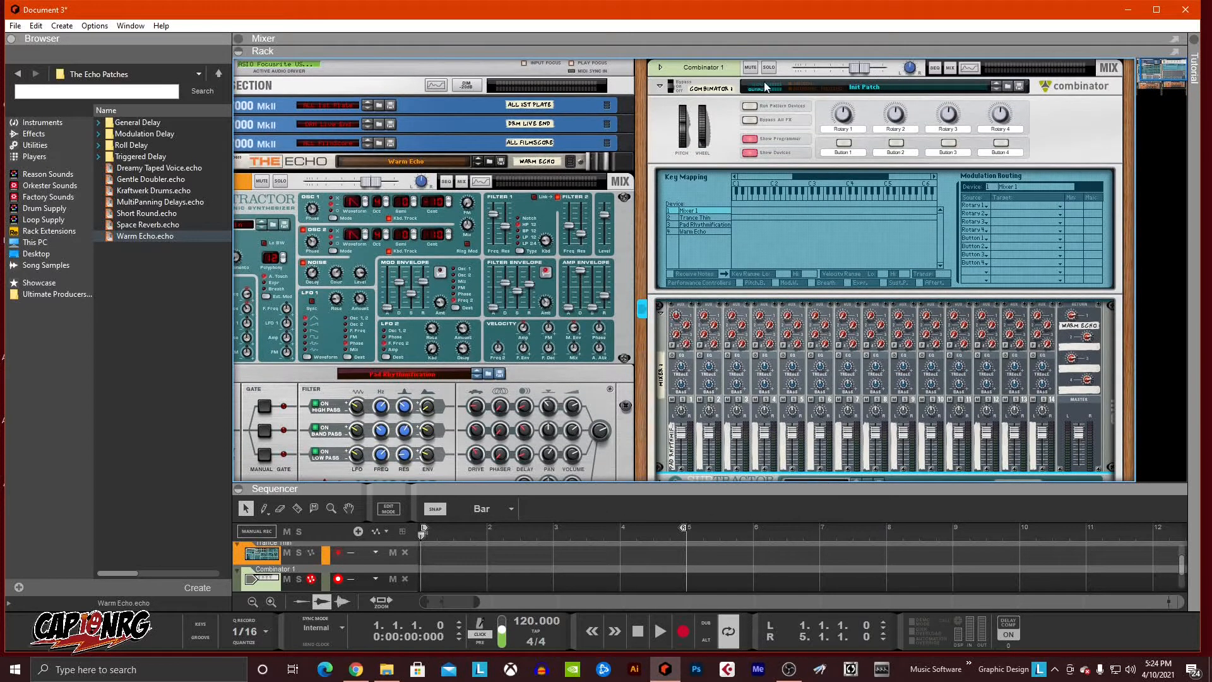
pyautogui.scroll(-7, 862, 276)
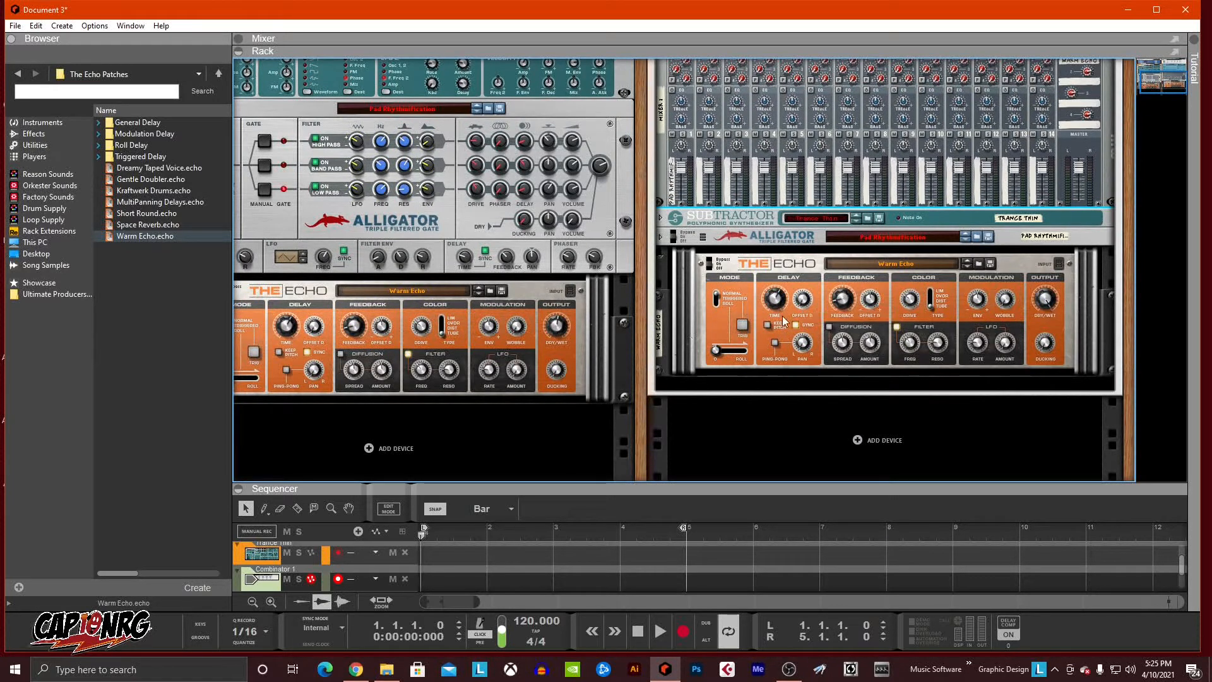
pyautogui.scroll(7, 801, 309)
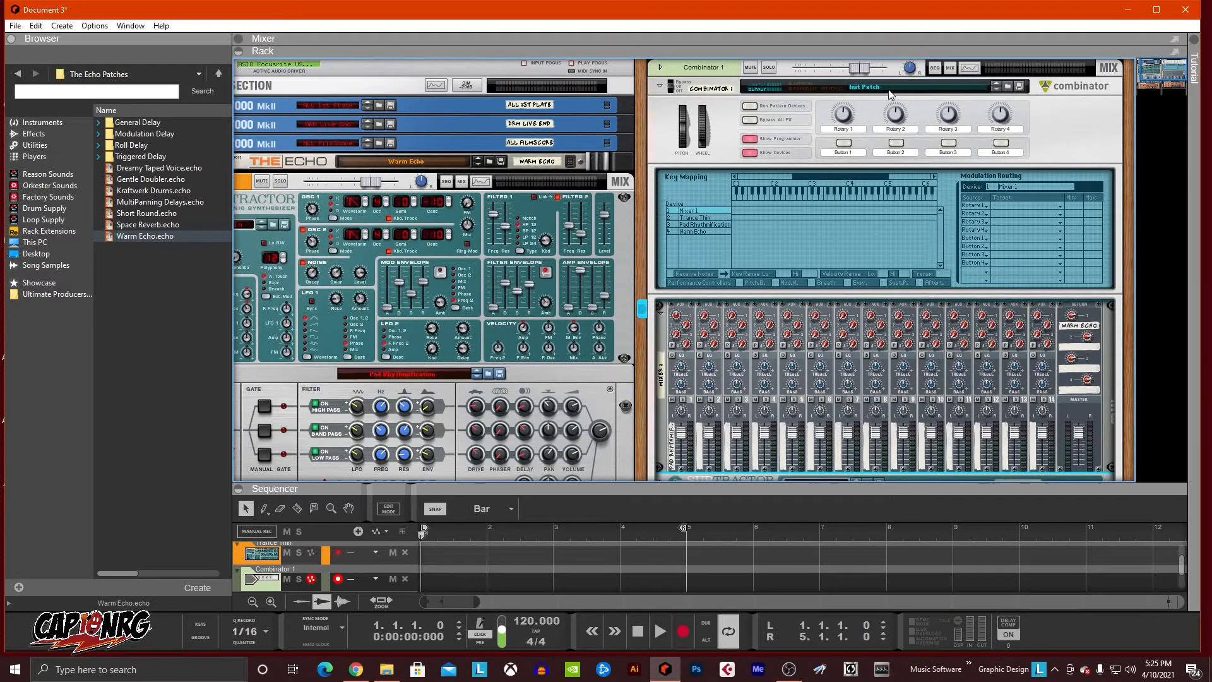
pyautogui.click(1022, 91)
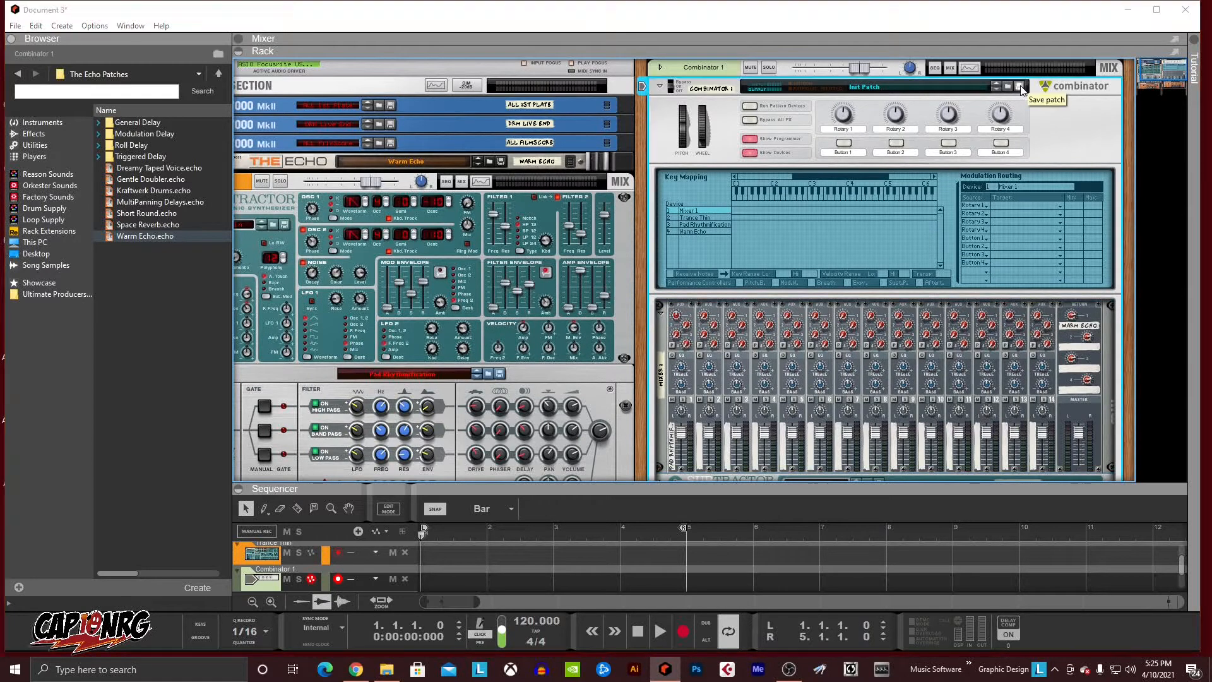
pyautogui.write('temp')
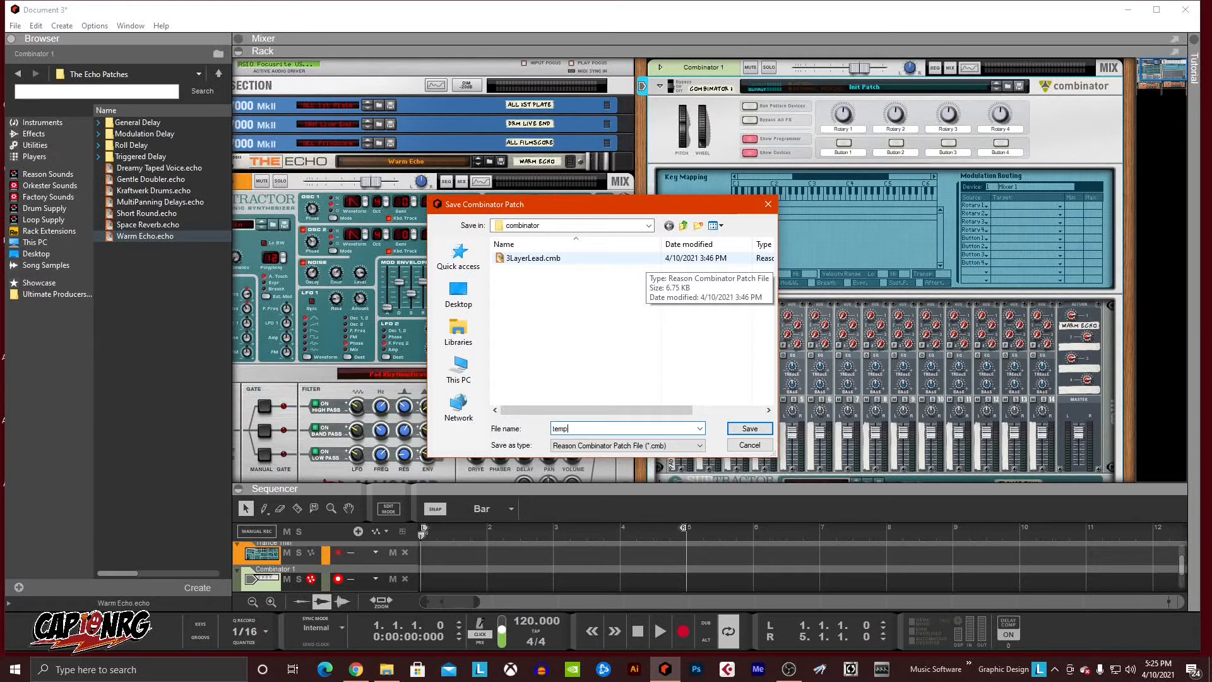
pyautogui.press('Return')
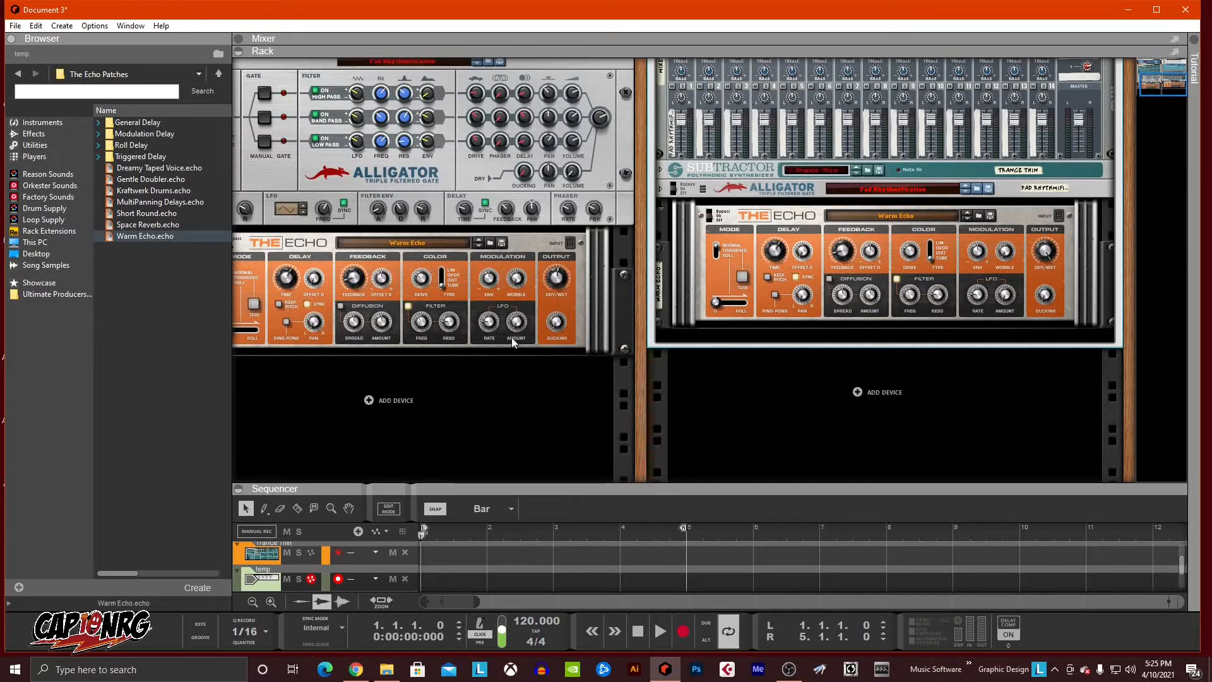
# Browse to the patches/combinator folder on the computer and load temp.cmb as a new Combinator below the existing one
pyautogui.click(35, 242)
pyautogui.doubleClick(127, 158)
pyautogui.click(132, 126)
pyautogui.doubleClick(132, 126)
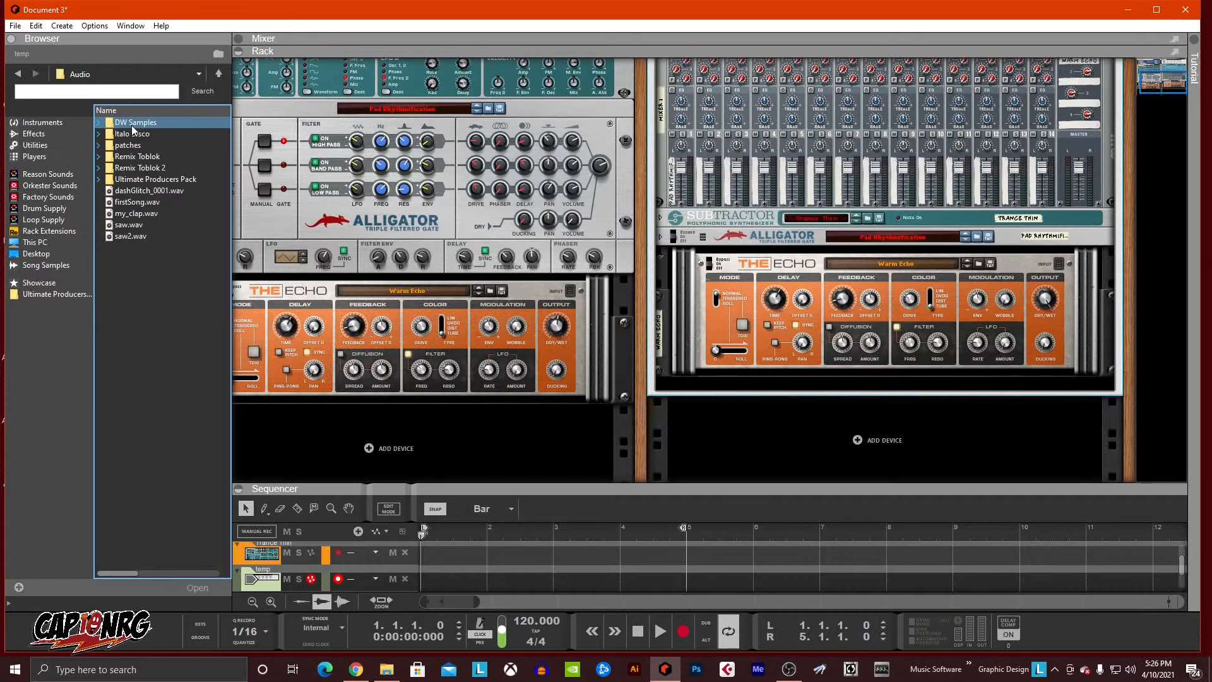
pyautogui.click(168, 167)
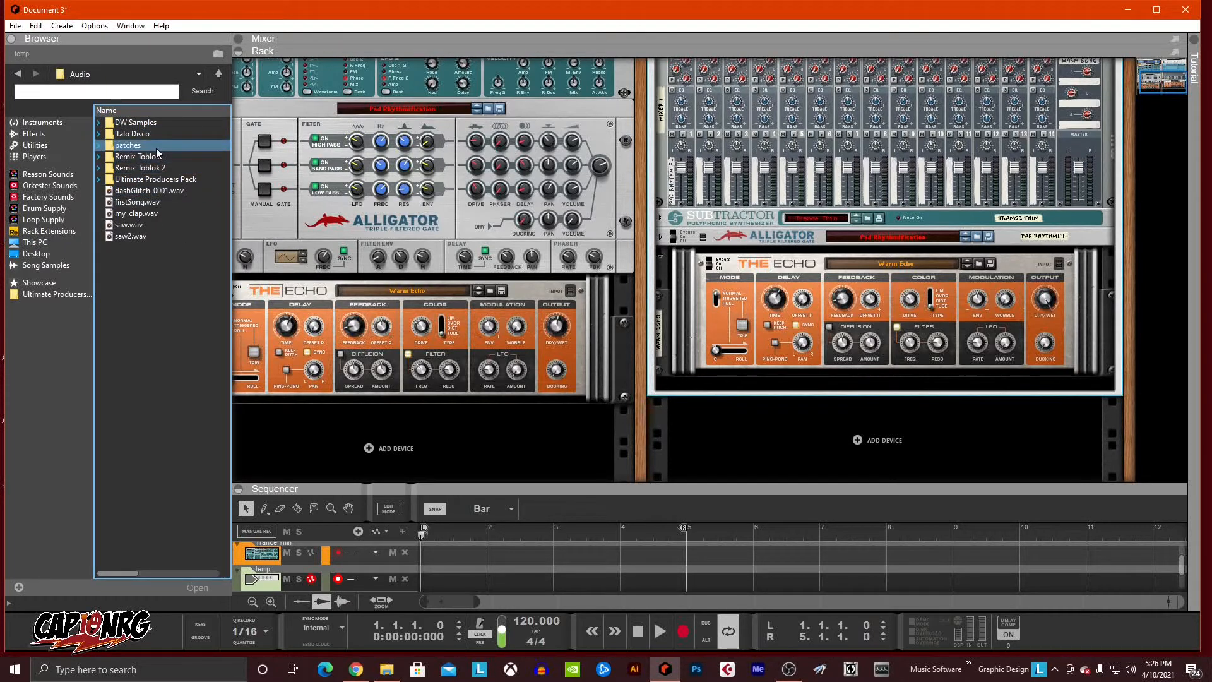
pyautogui.doubleClick(157, 147)
pyautogui.click(130, 138)
pyautogui.doubleClick(130, 138)
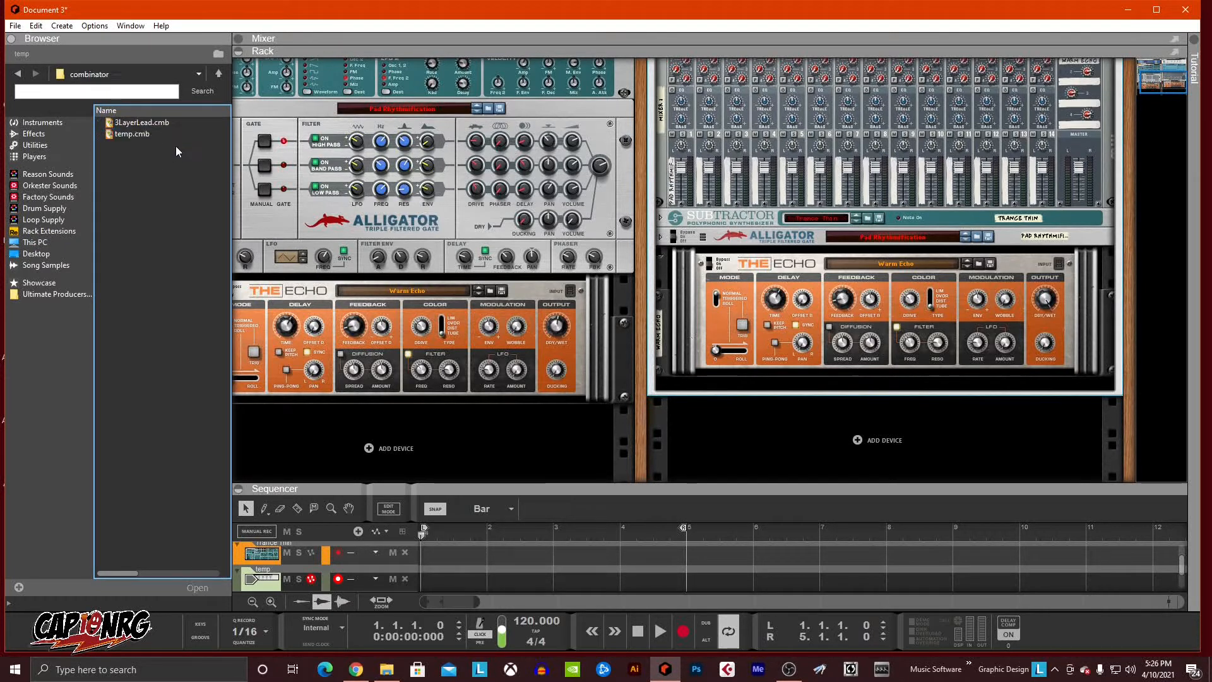
pyautogui.moveTo(134, 137); pyautogui.dragTo(745, 456)
# Show the devices inside the newly loaded temp Combinator and look through its mixer, SubTractor, Alligator and The Echo
pyautogui.scroll(-4, 783, 410)
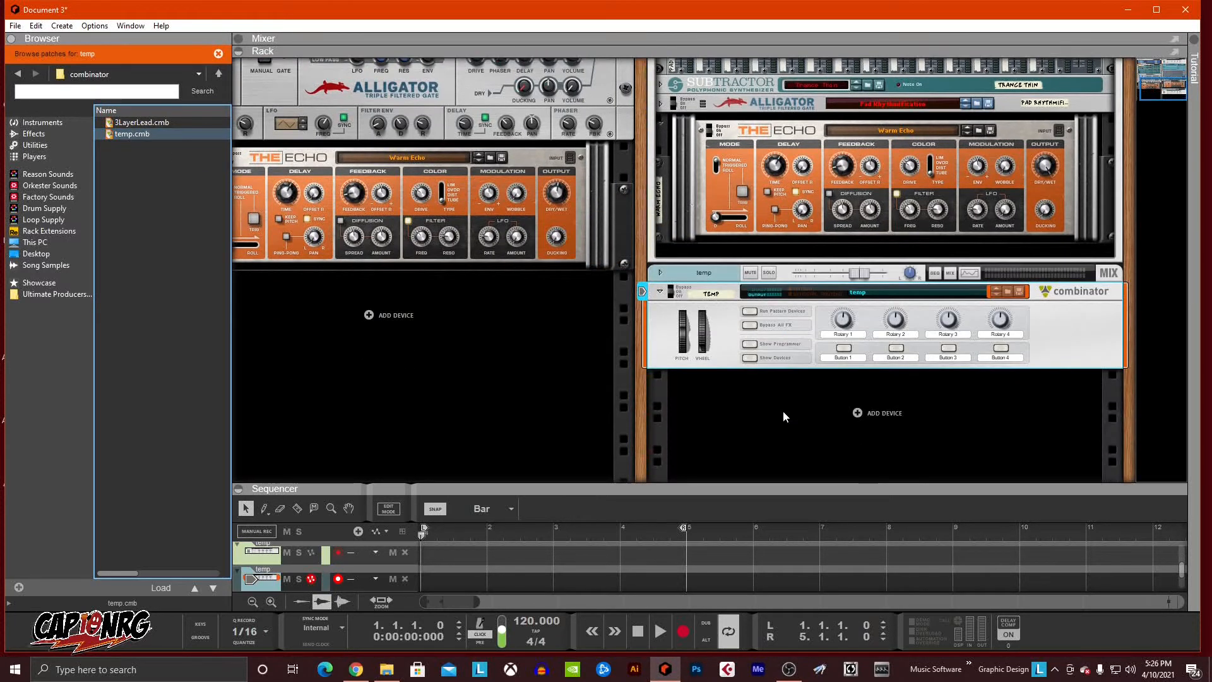
pyautogui.click(750, 345)
pyautogui.scroll(-8, 747, 344)
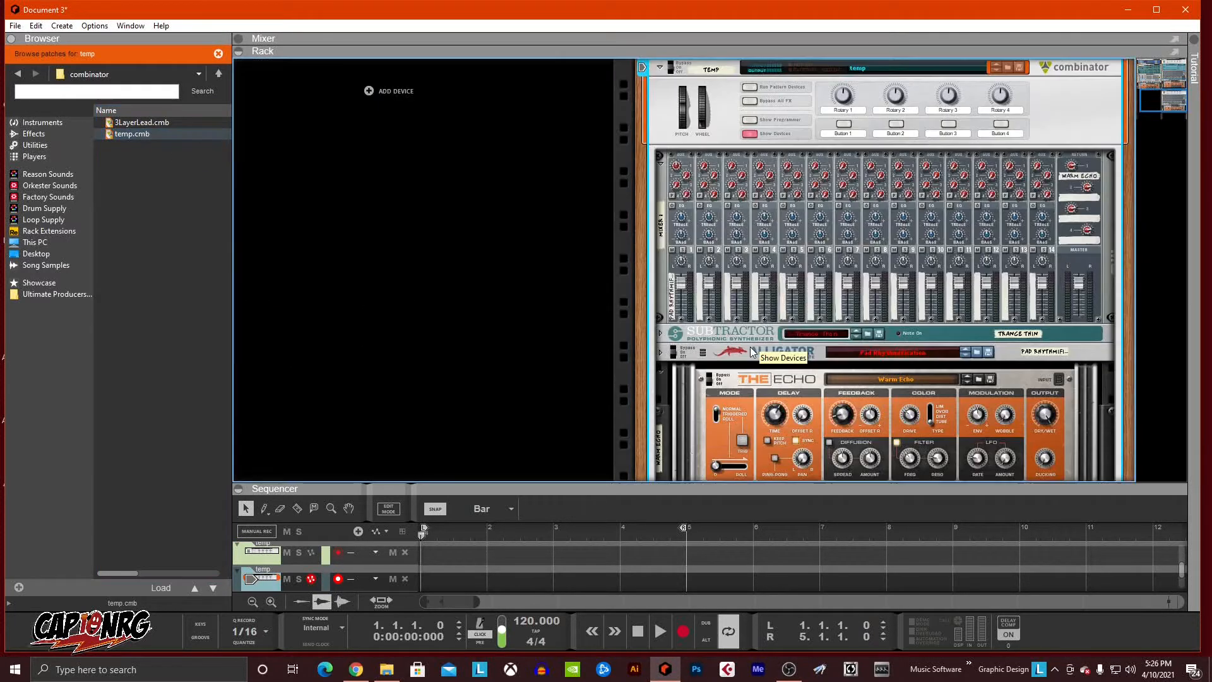
pyautogui.scroll(5, 744, 335)
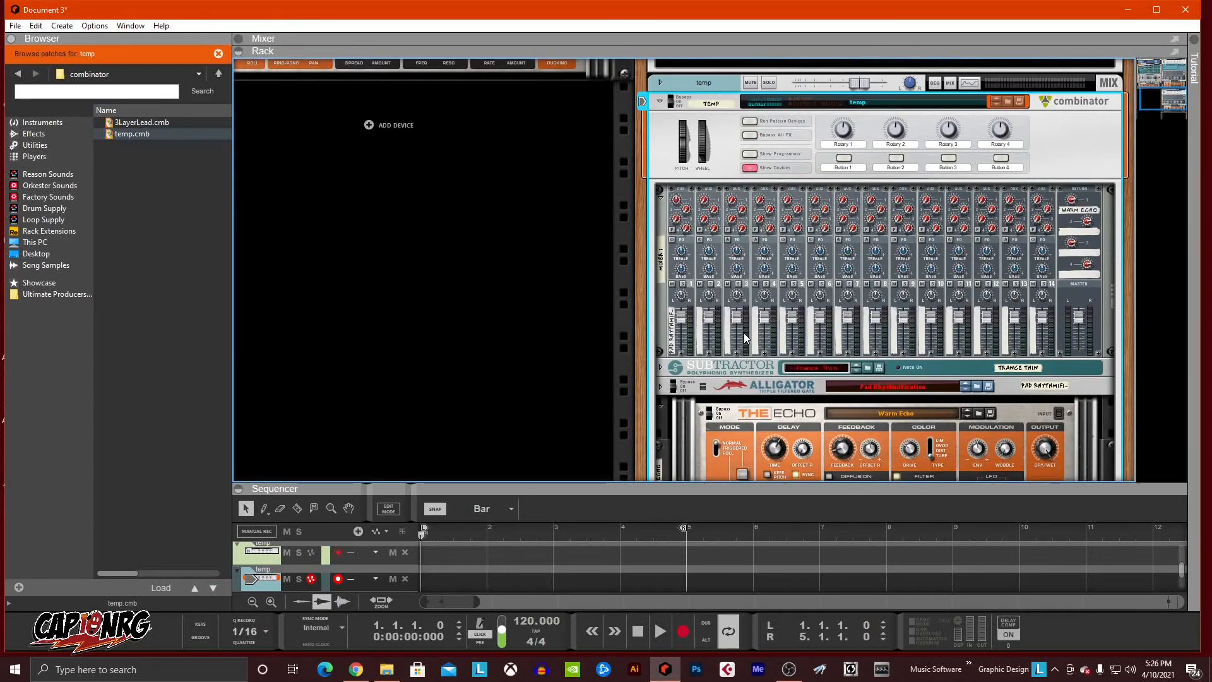
pyautogui.scroll(3, 741, 314)
pyautogui.scroll(-10, 744, 313)
pyautogui.scroll(-5, 744, 313)
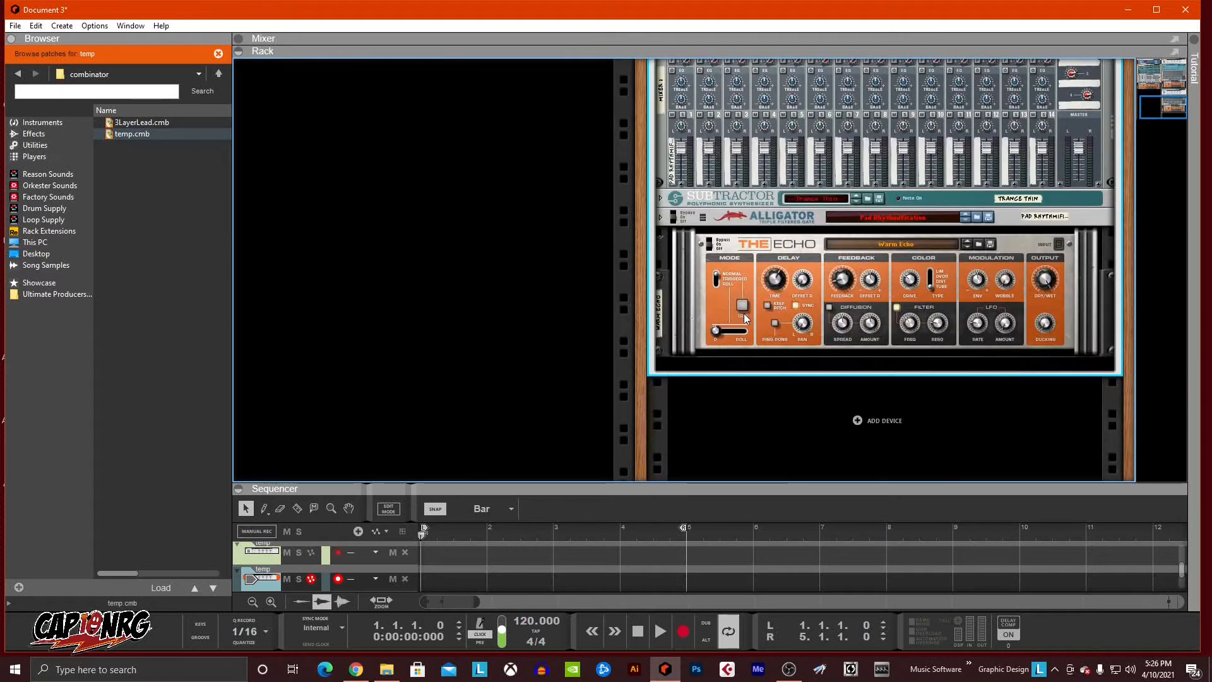
pyautogui.scroll(2, 828, 211)
pyautogui.scroll(-2, 828, 217)
# Unfold the SubTractor in the newly loaded Combinator and adjust its Filter 1 and Filter 2 sliders
pyautogui.click(660, 198)
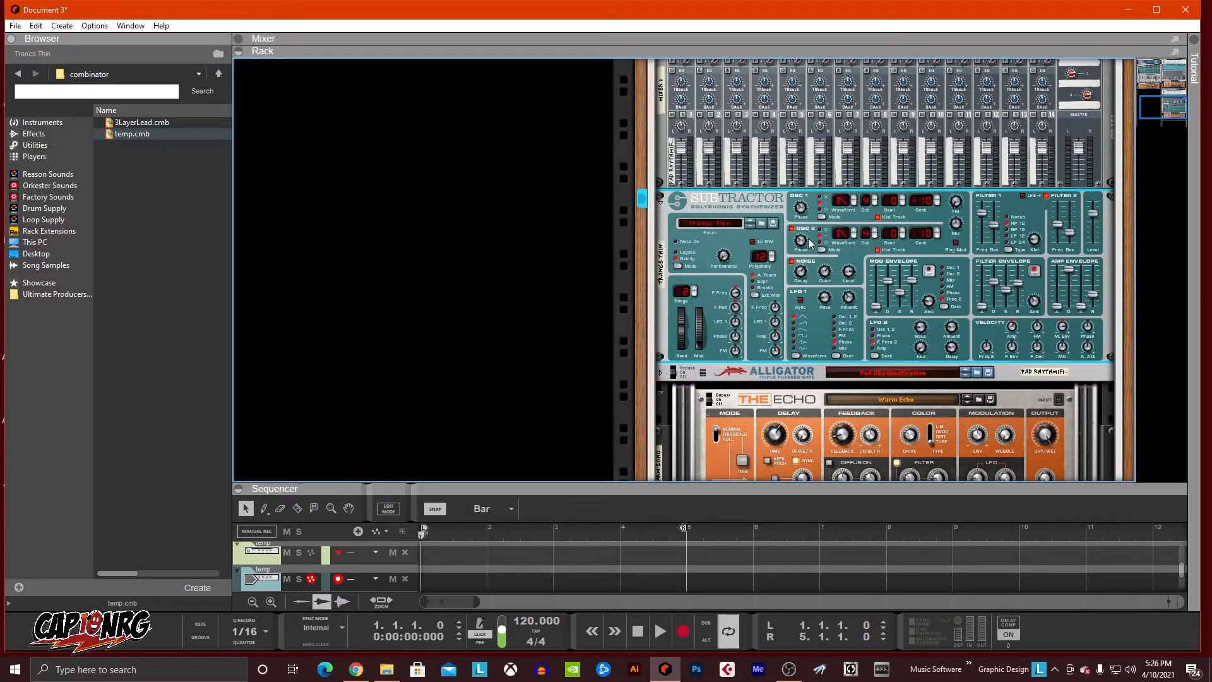
pyautogui.click(1033, 270)
pyautogui.moveTo(982, 213); pyautogui.dragTo(978, 249)
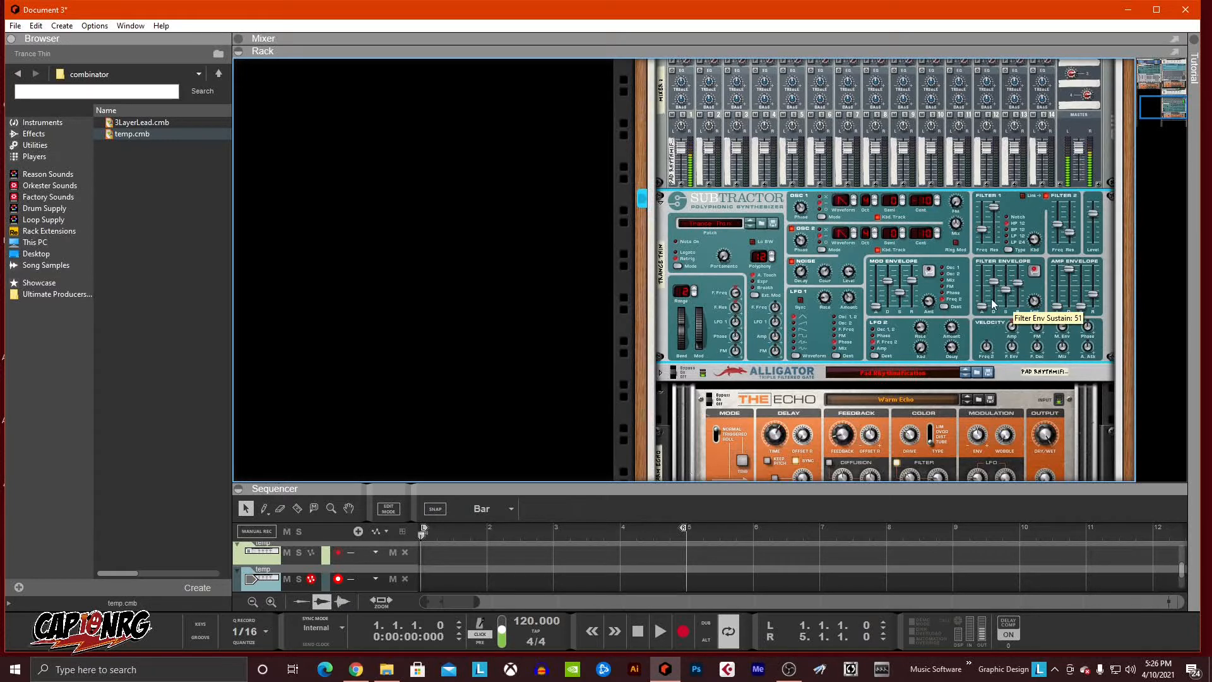
pyautogui.moveTo(1070, 232)
pyautogui.mouseDown()
pyautogui.moveTo(1070, 209)
pyautogui.moveTo(1056, 237)
pyautogui.mouseUp()
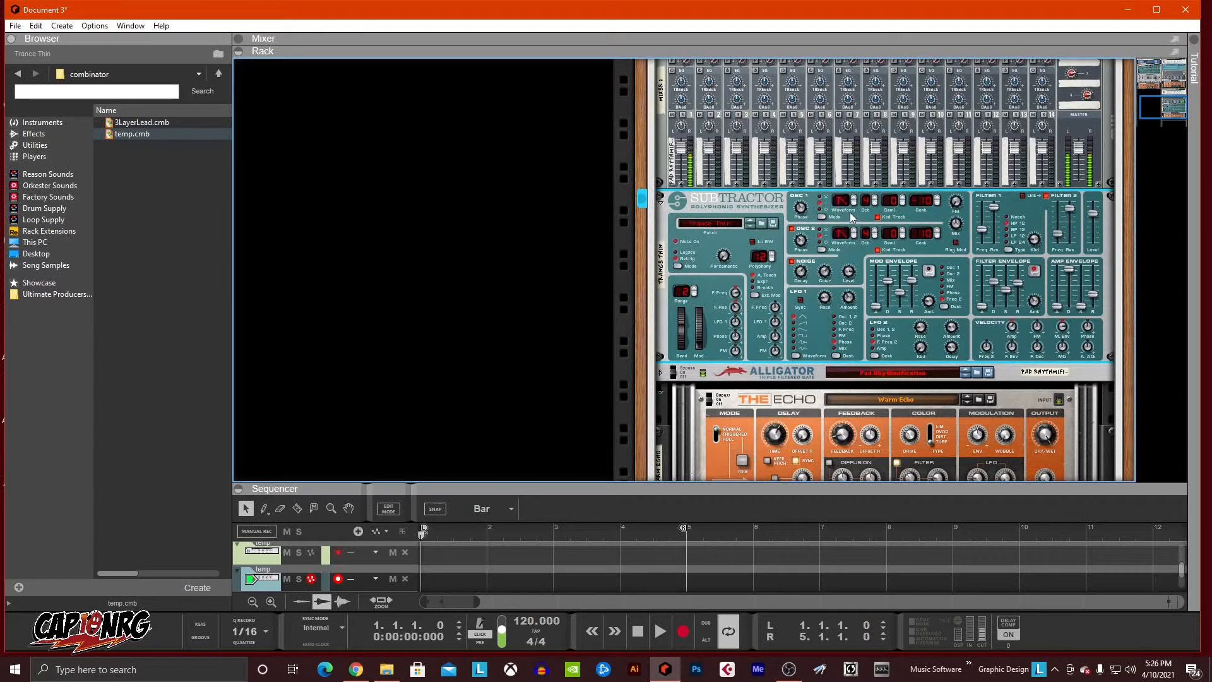
# Change the SubTractor's oscillator 1 waveform to 6 and toggle the bypass switch of the Alligator below it
pyautogui.click(854, 203)
pyautogui.click(853, 205)
pyautogui.moveTo(961, 222)
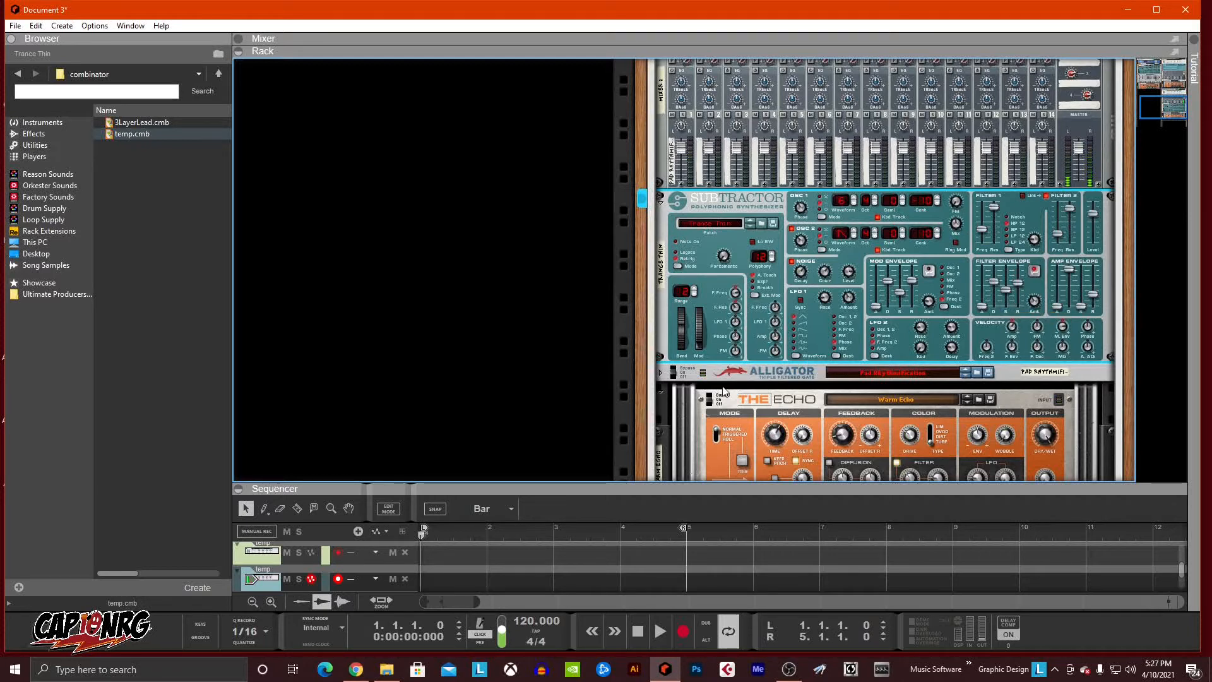
pyautogui.click(671, 376)
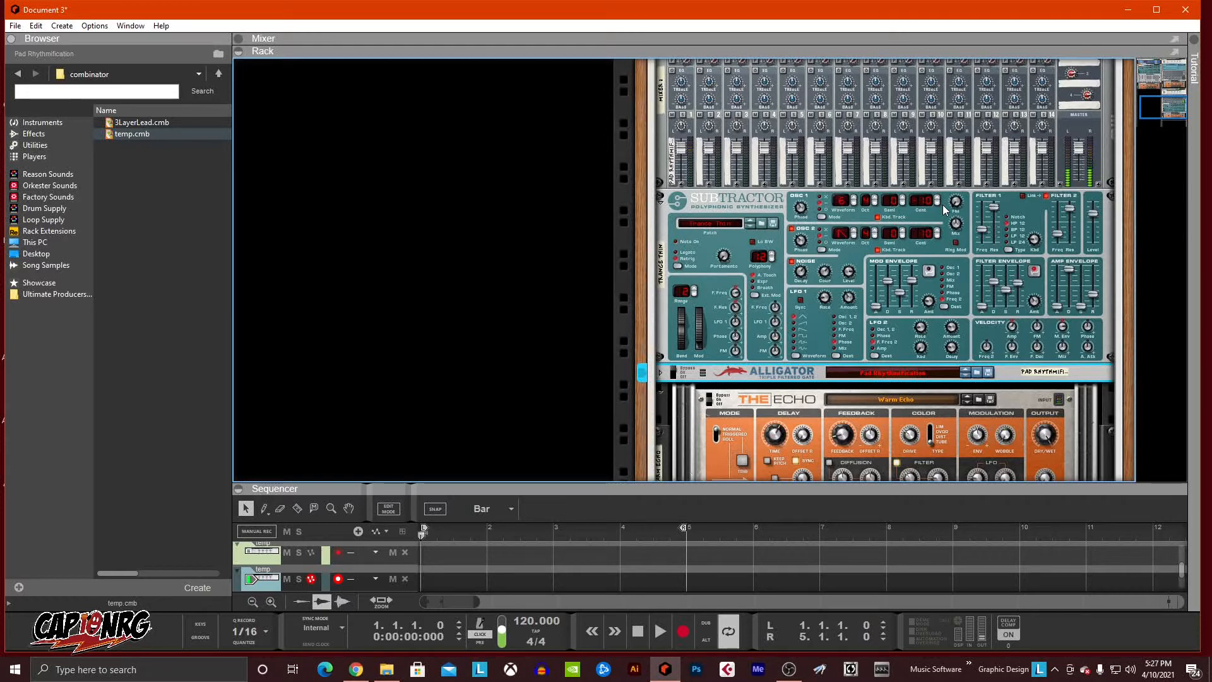
# Add a Radical Piano instrument below The Echo inside the first Combinator
pyautogui.scroll(3, 992, 230)
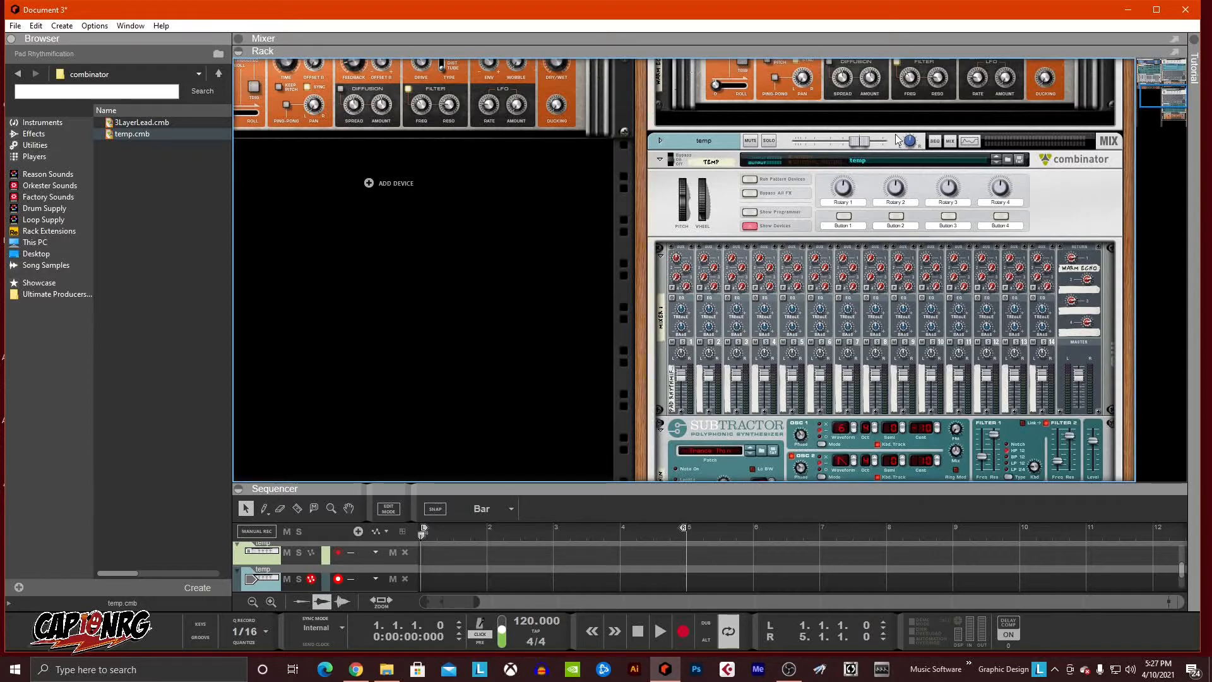
pyautogui.scroll(10, 1007, 167)
pyautogui.scroll(-3, 994, 158)
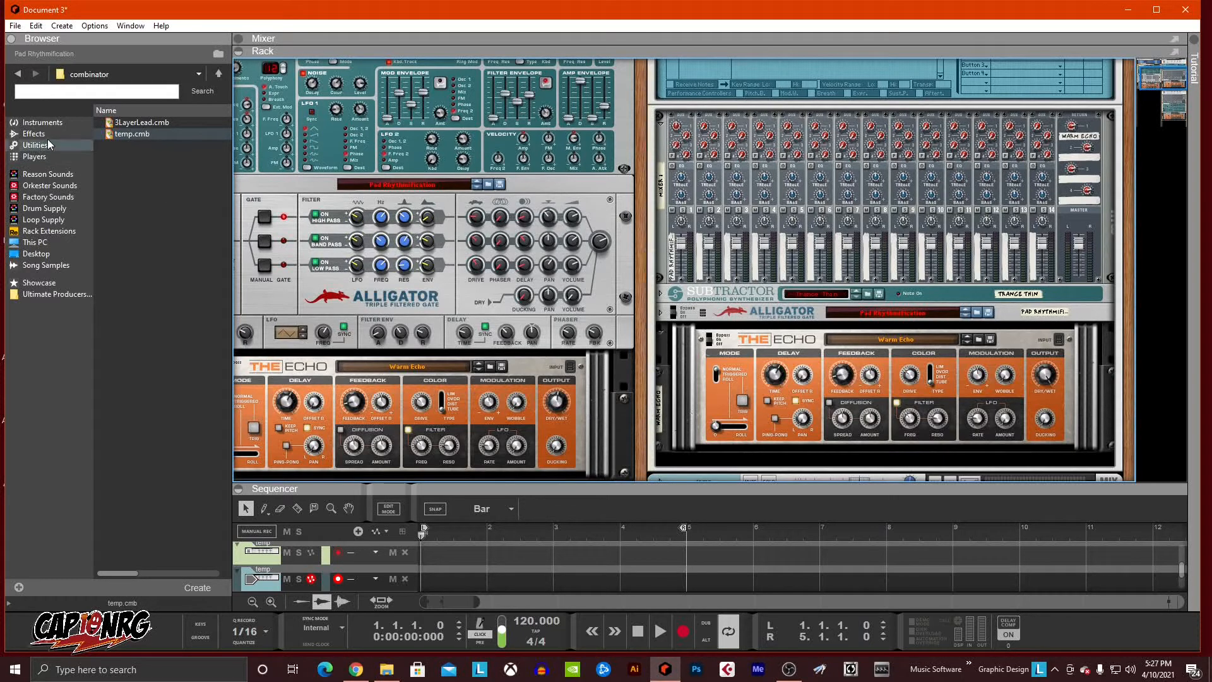
pyautogui.click(45, 124)
pyautogui.scroll(-10, 115, 271)
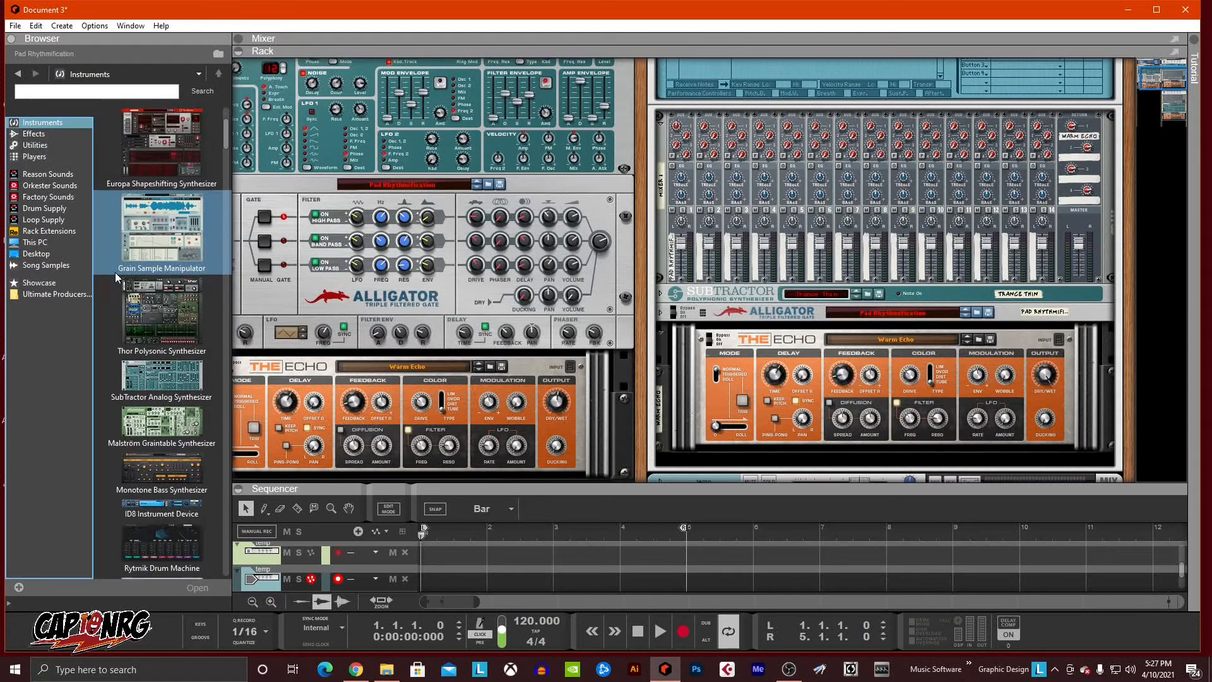
pyautogui.scroll(-1, 115, 267)
pyautogui.moveTo(159, 323)
pyautogui.mouseDown()
pyautogui.moveTo(794, 297)
pyautogui.moveTo(767, 472)
pyautogui.moveTo(774, 403)
pyautogui.mouseUp()
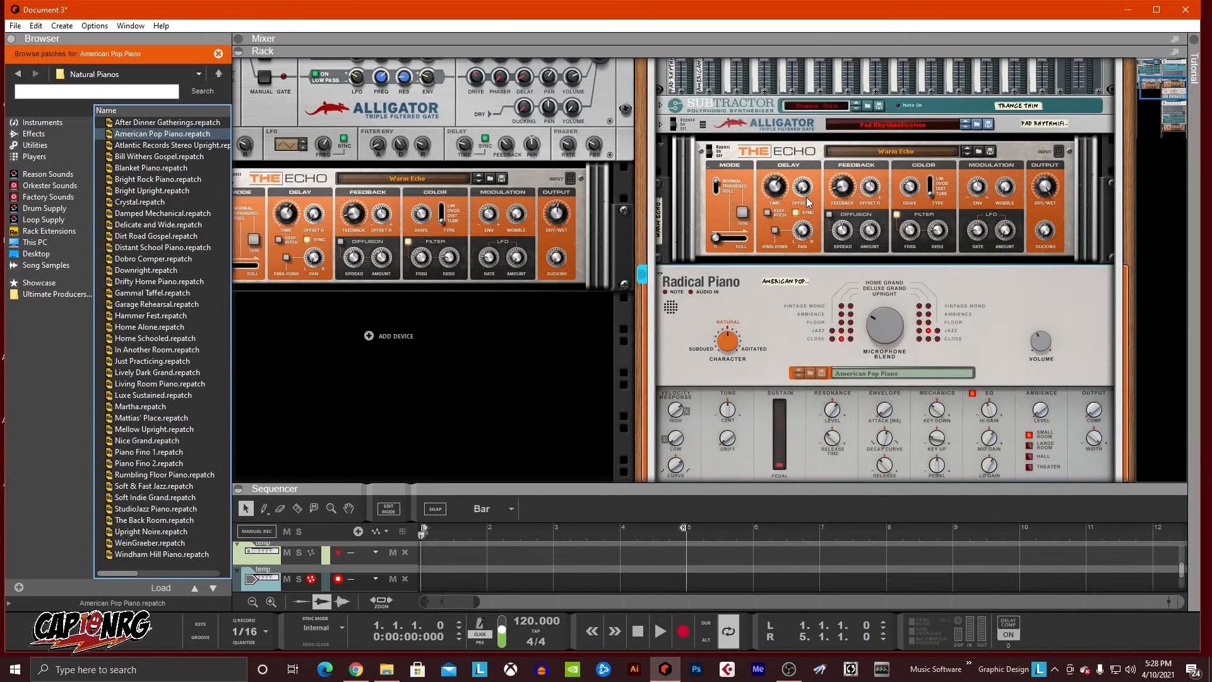
# Check on the rear of the rack how the Radical Piano is cabled into the Combinator's mixer
pyautogui.press('Tab')
pyautogui.scroll(5, 884, 237)
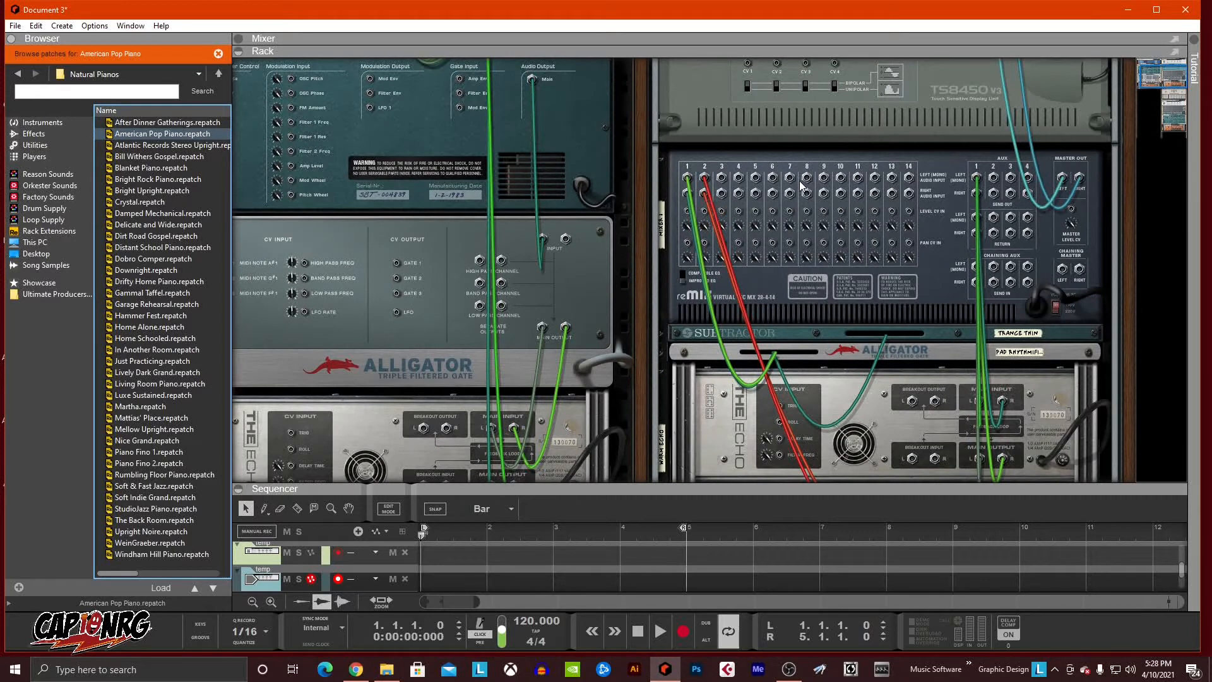
pyautogui.press('Tab')
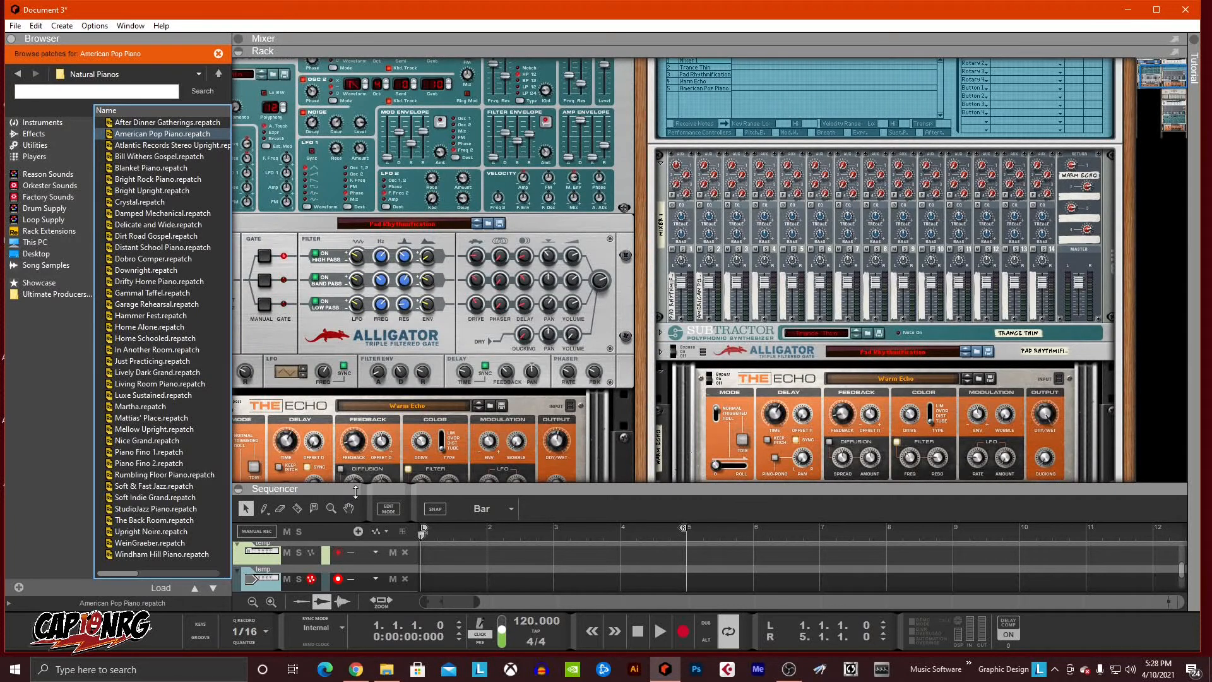
# Enlarge the sequencer area and select the first Combinator's temp track for MIDI input to play its layered devices
pyautogui.moveTo(357, 490); pyautogui.dragTo(421, 376)
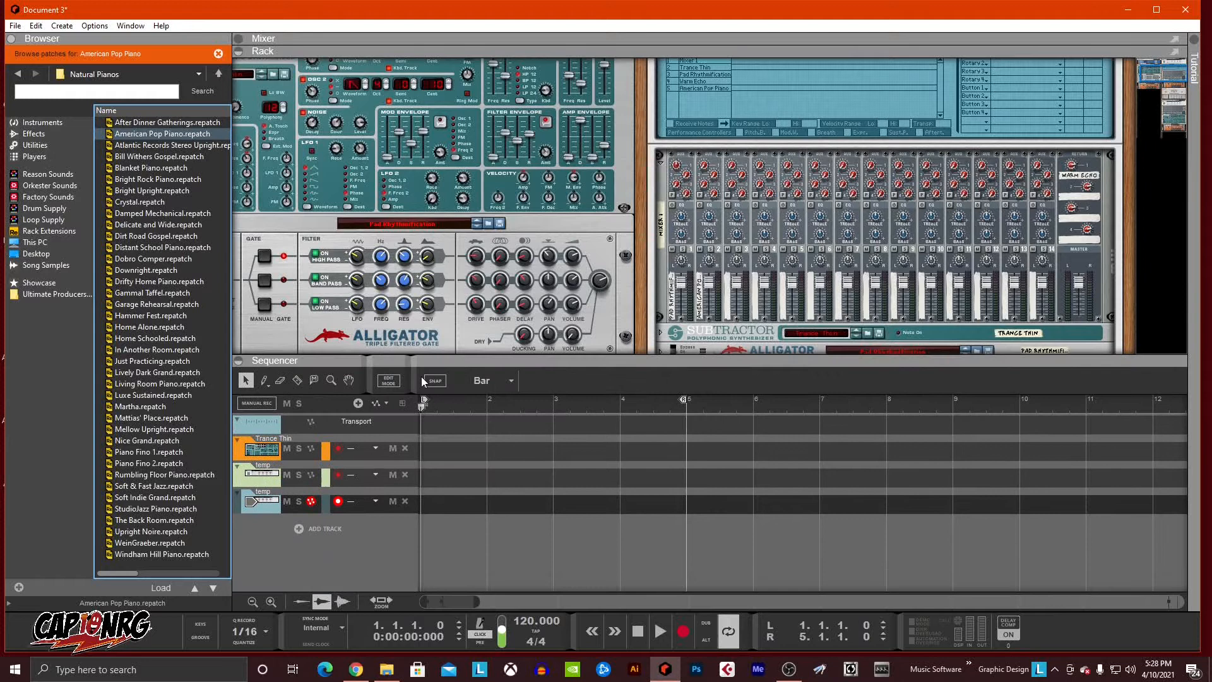
pyautogui.click(256, 475)
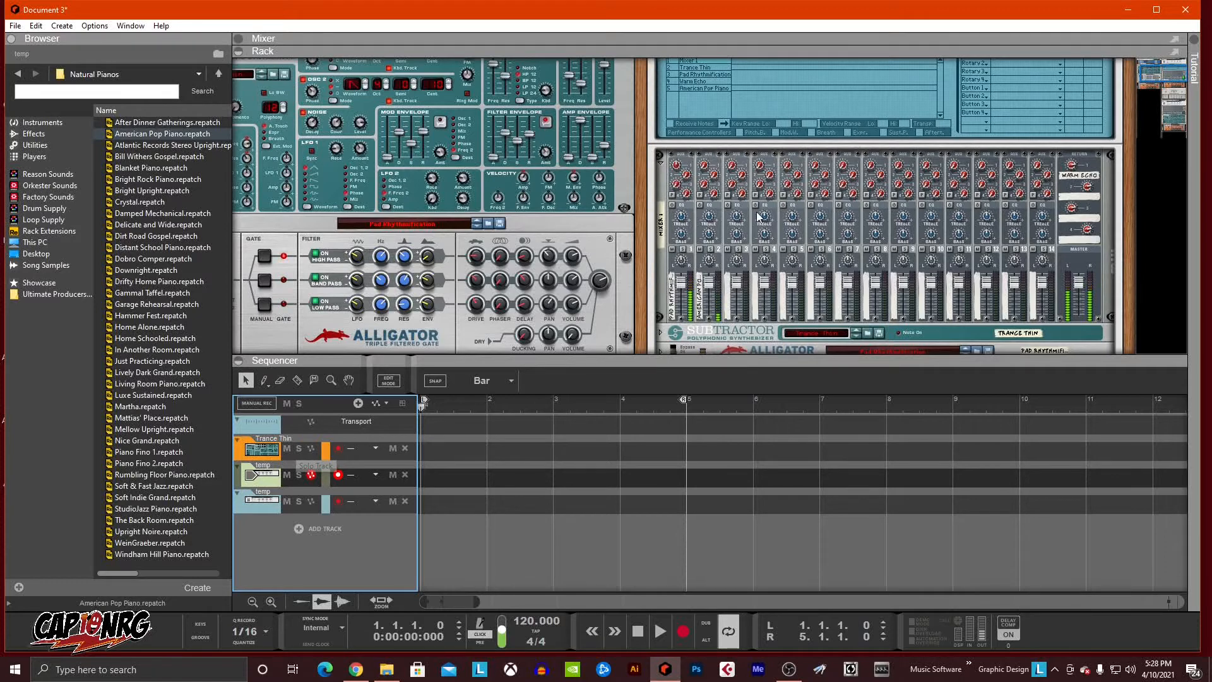
pyautogui.scroll(-10, 757, 215)
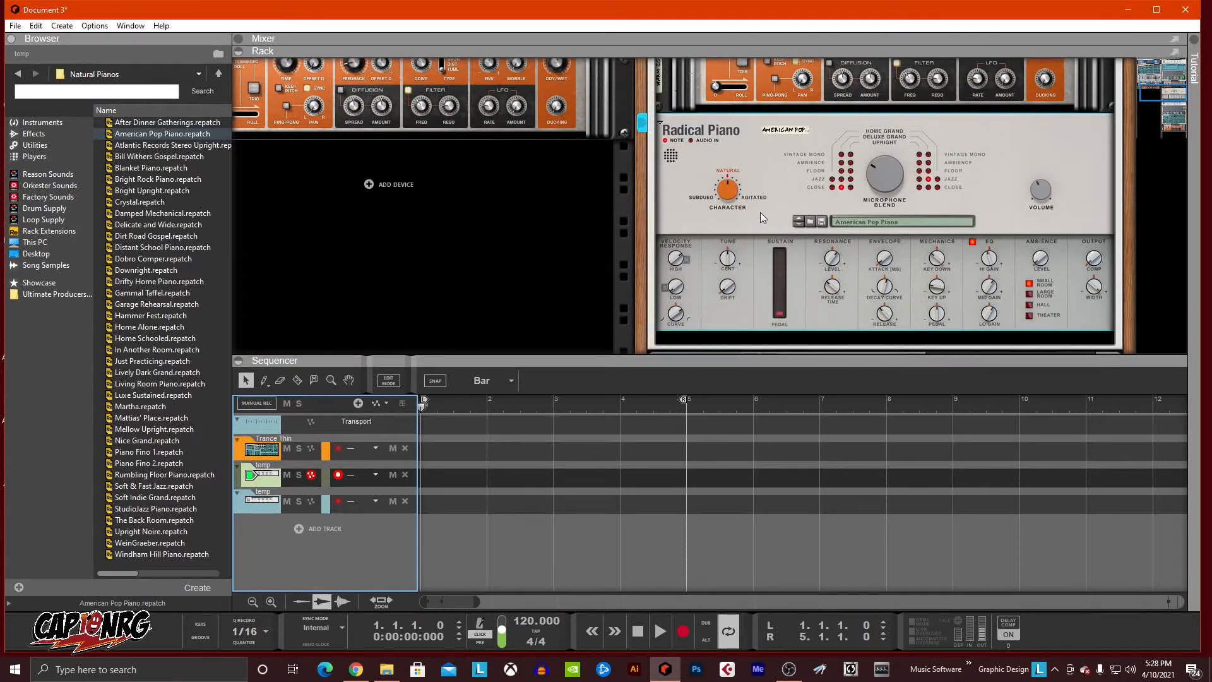
# Lower the level of the Pad Rhythmification channel on the first Combinator's mixer
pyautogui.scroll(10, 870, 248)
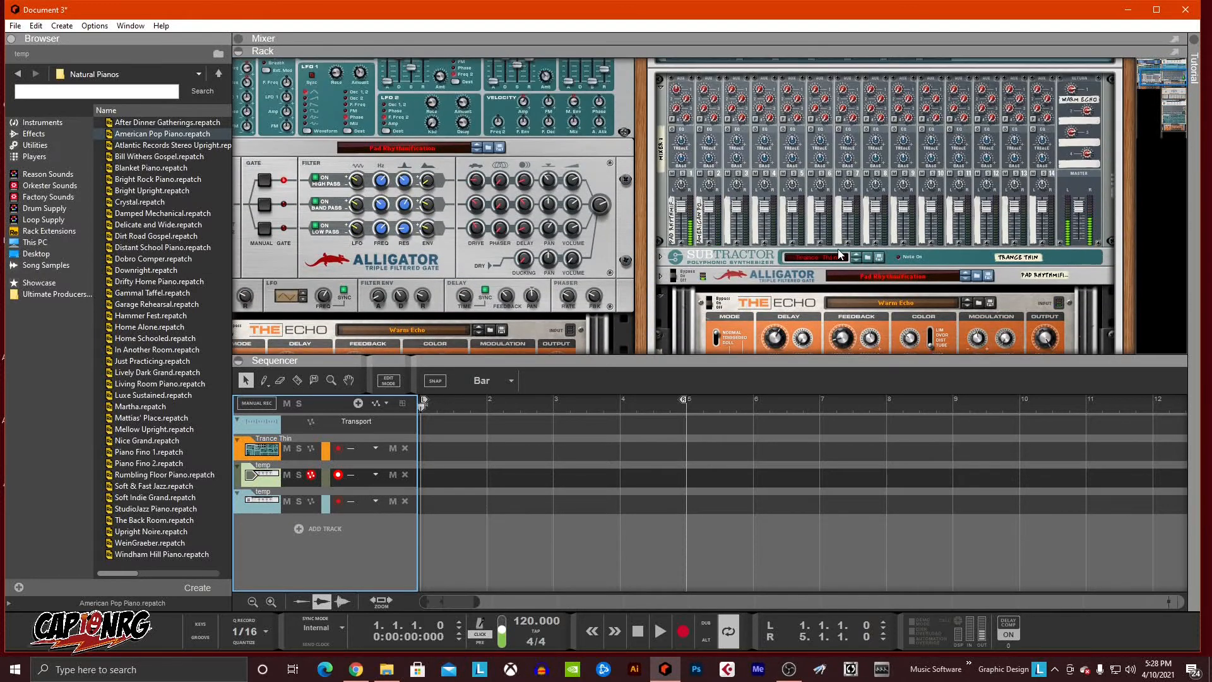
pyautogui.click(682, 215)
pyautogui.moveTo(682, 212); pyautogui.dragTo(710, 206)
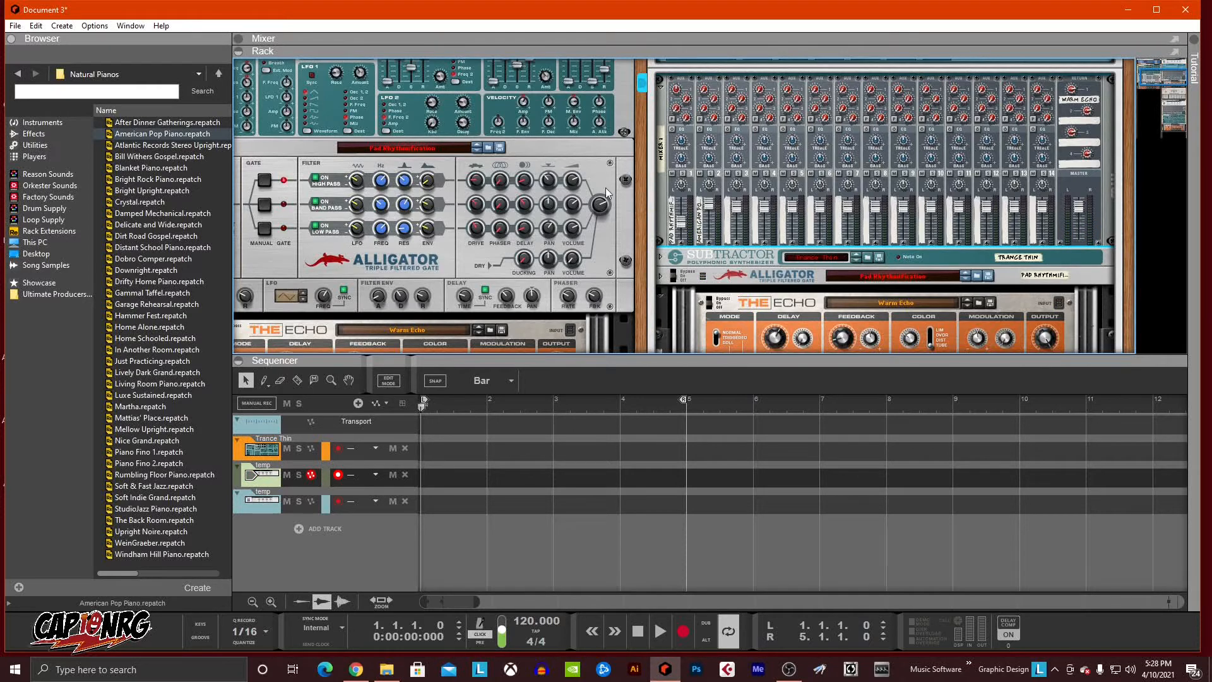
# In the Combinator's key mapping, raise American Pop Piano's lowest key to about C4 and transpose it by -36
pyautogui.scroll(-5, 691, 212)
pyautogui.scroll(1, 692, 212)
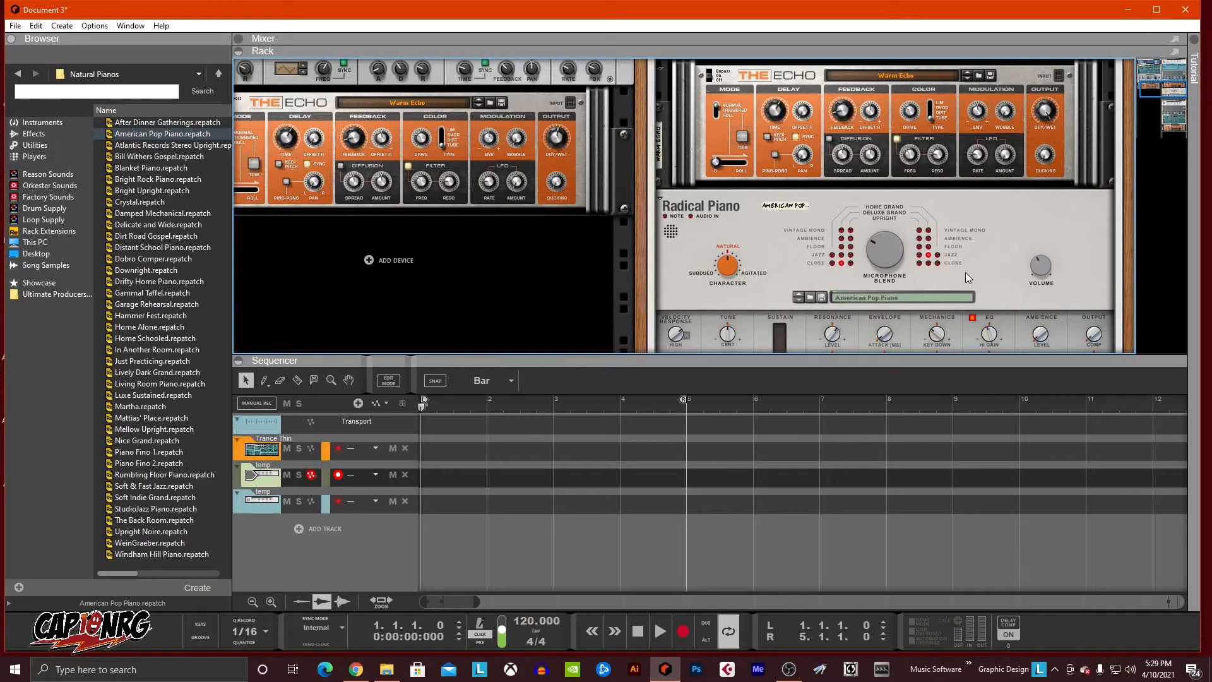
pyautogui.scroll(-1, 959, 275)
pyautogui.scroll(6, 793, 246)
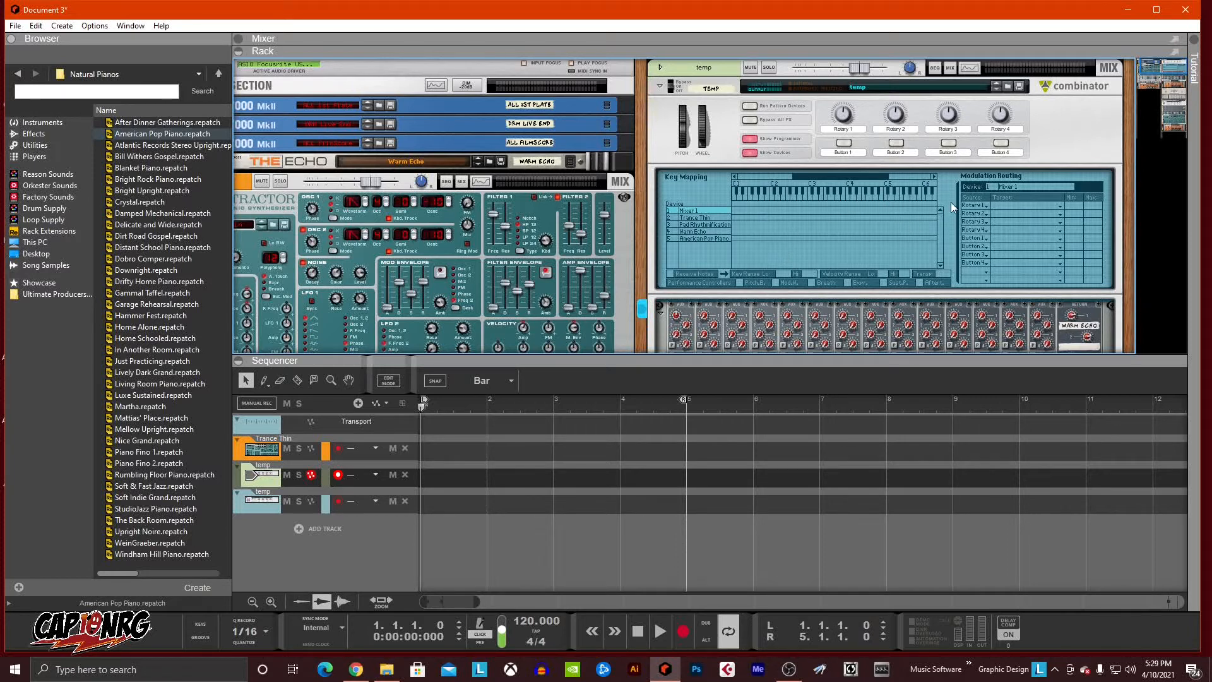
pyautogui.click(749, 238)
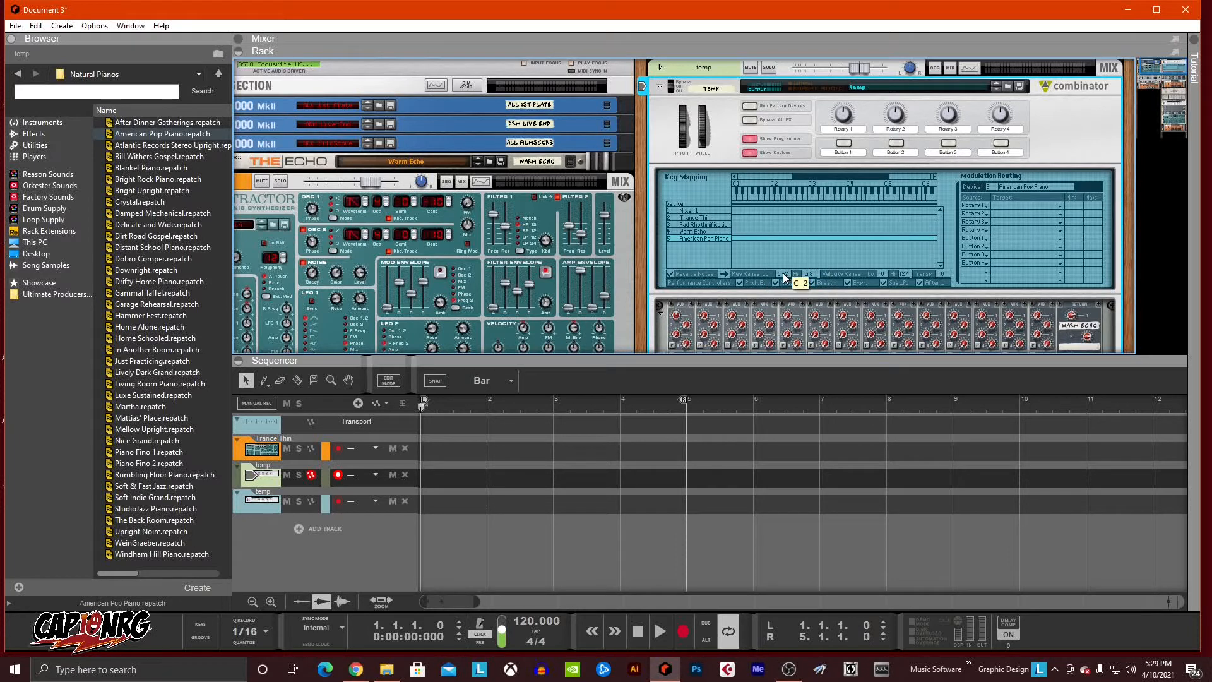
pyautogui.moveTo(785, 256); pyautogui.dragTo(770, 209)
pyautogui.click(783, 225)
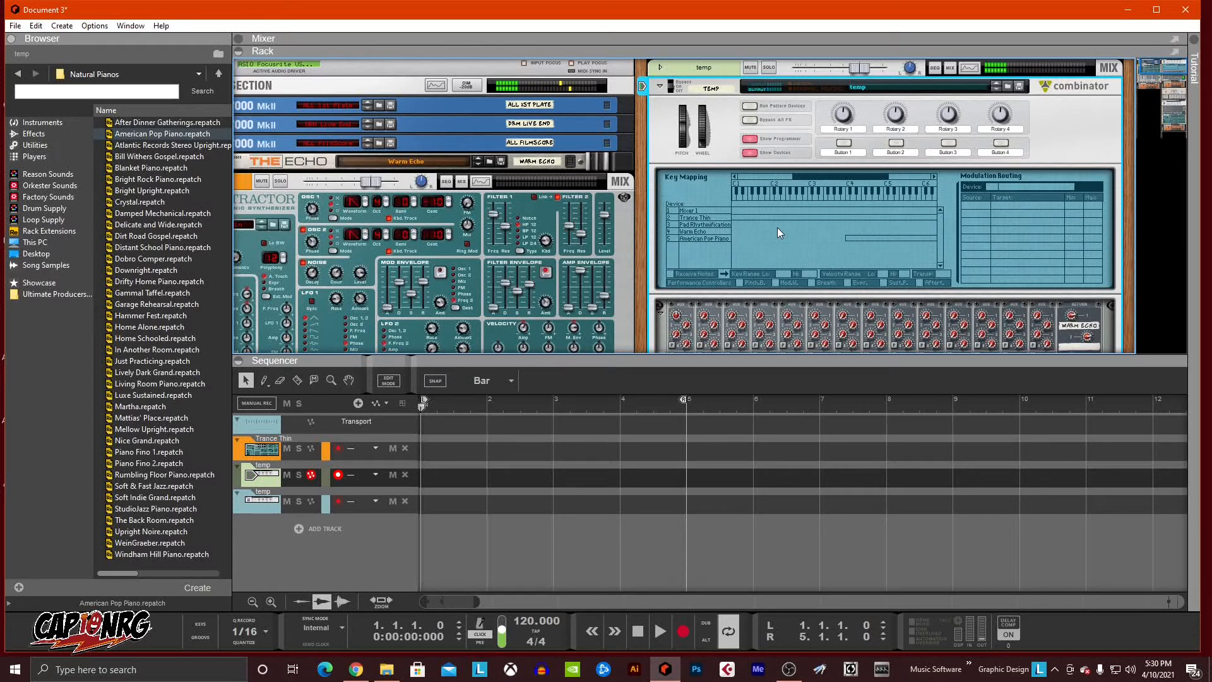
pyautogui.click(866, 237)
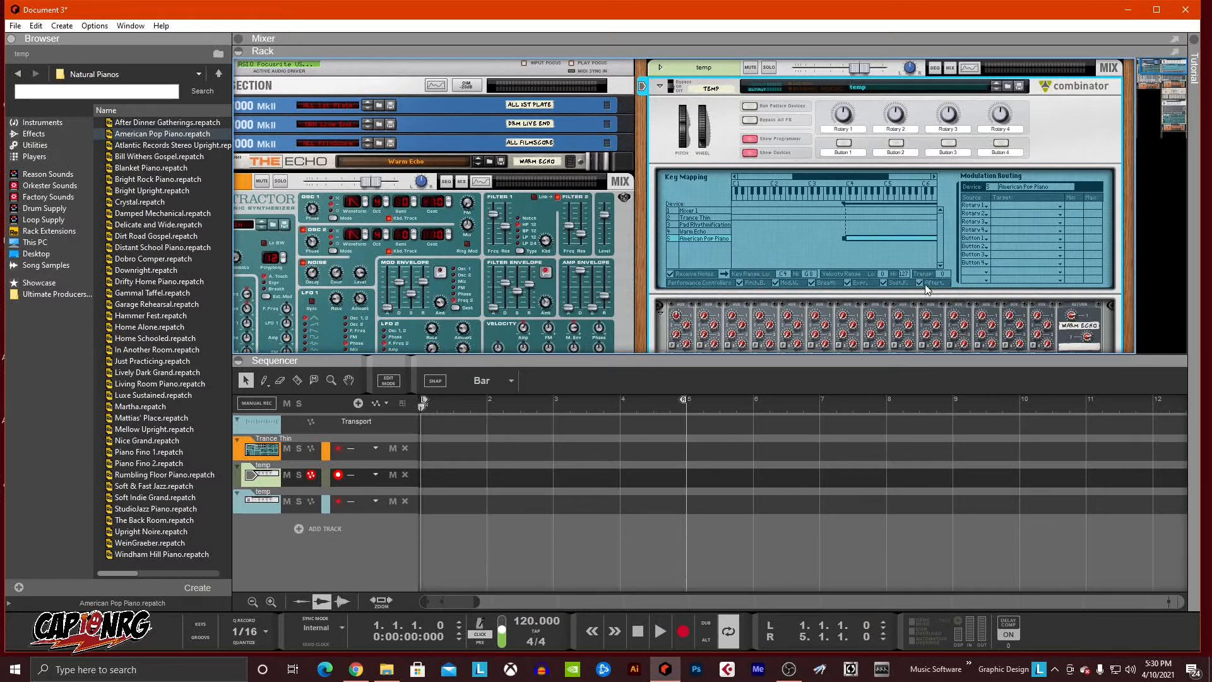
pyautogui.moveTo(945, 282); pyautogui.dragTo(938, 374)
# Rename the first Combinator's Rotary 1 control as "bright"
pyautogui.doubleClick(843, 128)
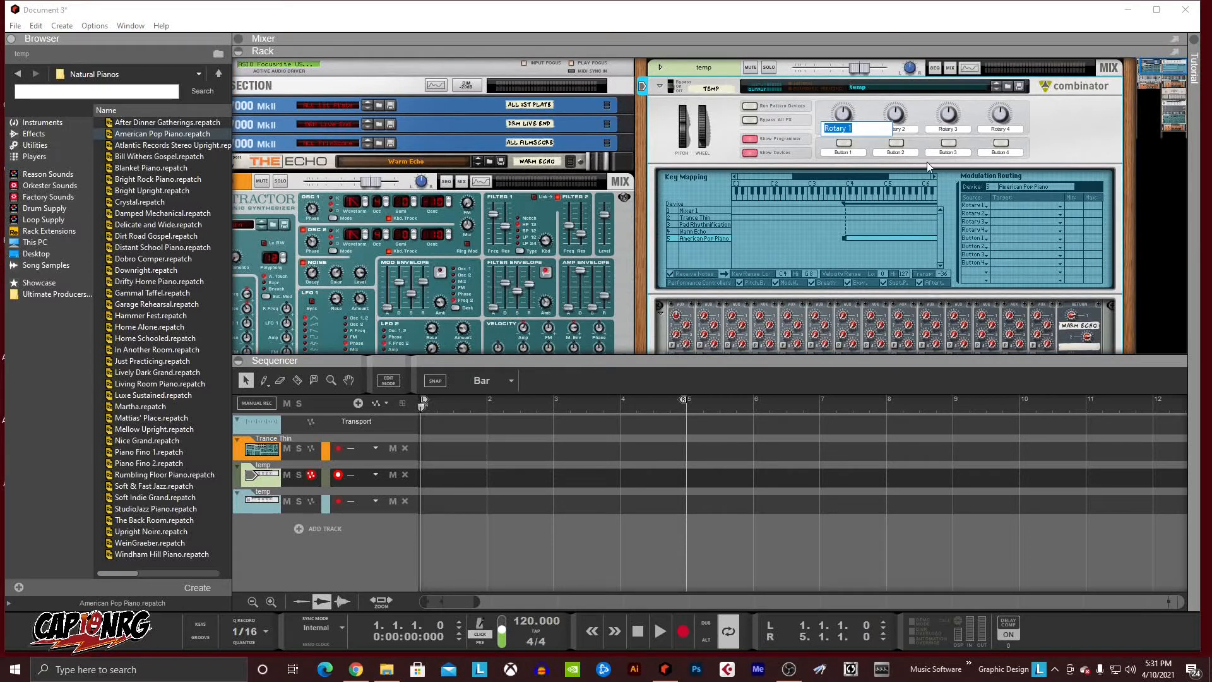
pyautogui.write('bir')
pyautogui.write('ght')
pyautogui.press('BackSpace')
pyautogui.press('BackSpace')
pyautogui.press('BackSpace')
pyautogui.press('BackSpace')
pyautogui.press('BackSpace')
pyautogui.write('right')
pyautogui.press('Return')
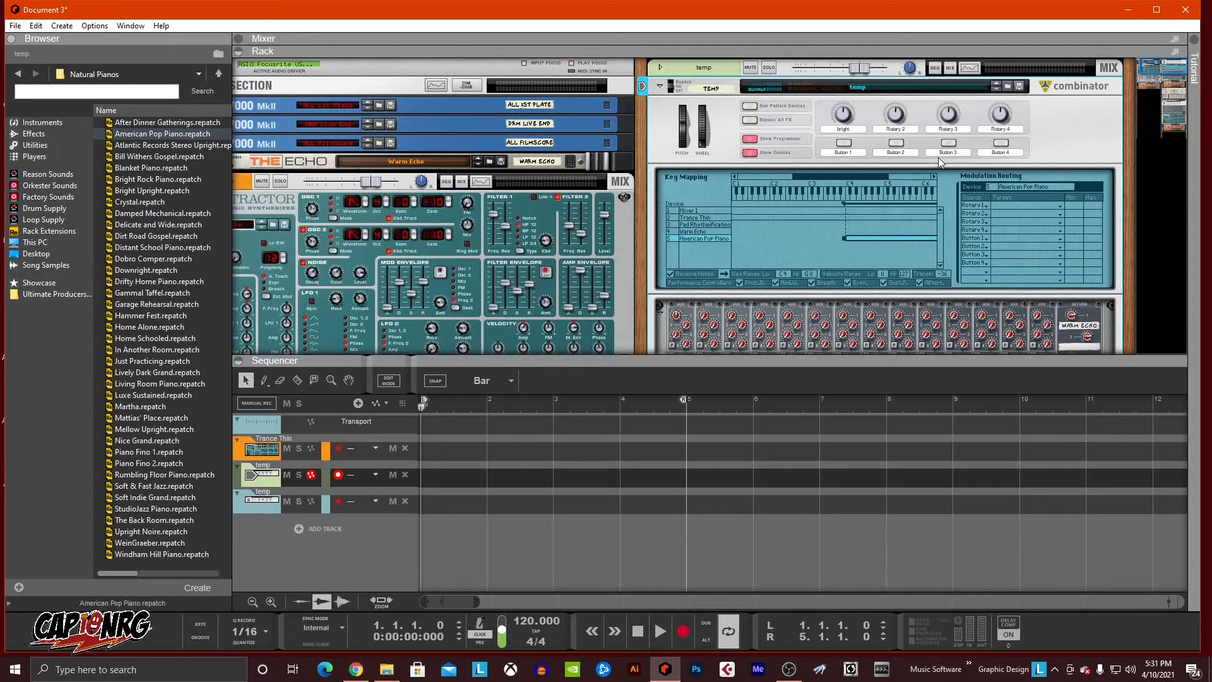
# Route Rotary 1 to American Pop Piano's EQ Mid Gain, adjust the routing's minimum value and try the bright knob
pyautogui.click(1006, 203)
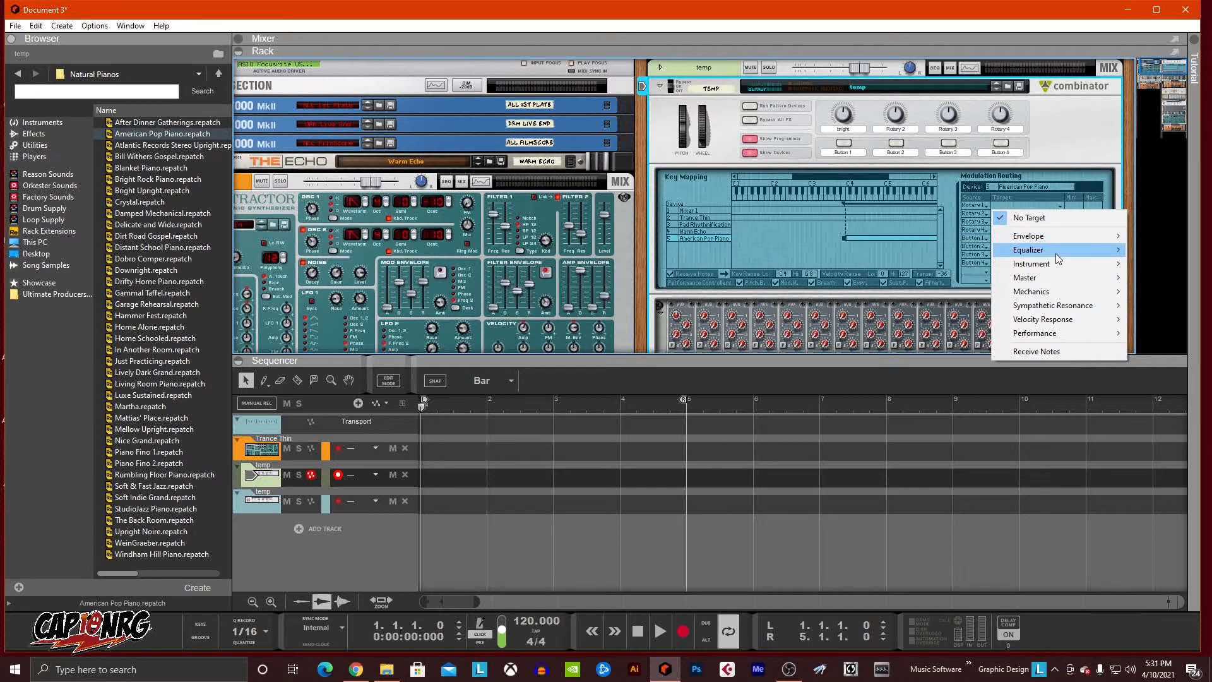
pyautogui.moveTo(1058, 253)
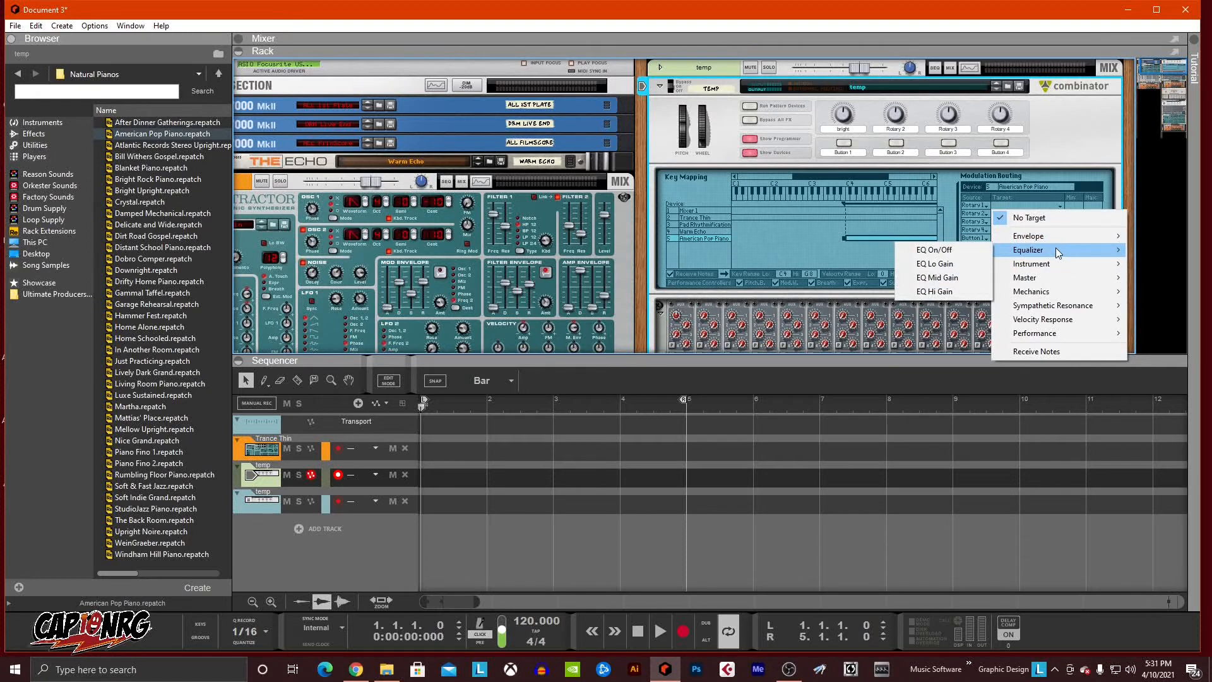
pyautogui.click(953, 280)
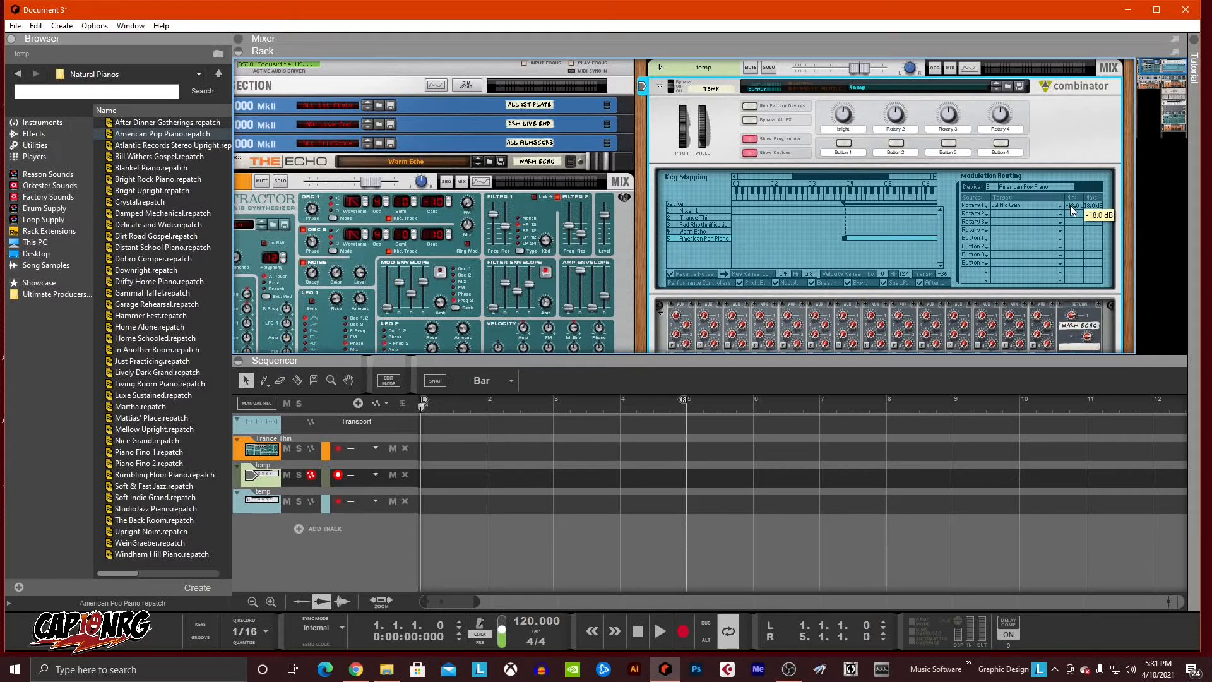
pyautogui.moveTo(1071, 192); pyautogui.dragTo(1074, 135)
pyautogui.moveTo(858, 128)
pyautogui.mouseDown()
pyautogui.moveTo(847, 94)
pyautogui.moveTo(846, 149)
pyautogui.moveTo(842, 94)
pyautogui.moveTo(837, 120)
pyautogui.mouseUp()
# In the modulation routing for Trance Thin, assign Rotary 1 to Filter Freq
pyautogui.click(714, 218)
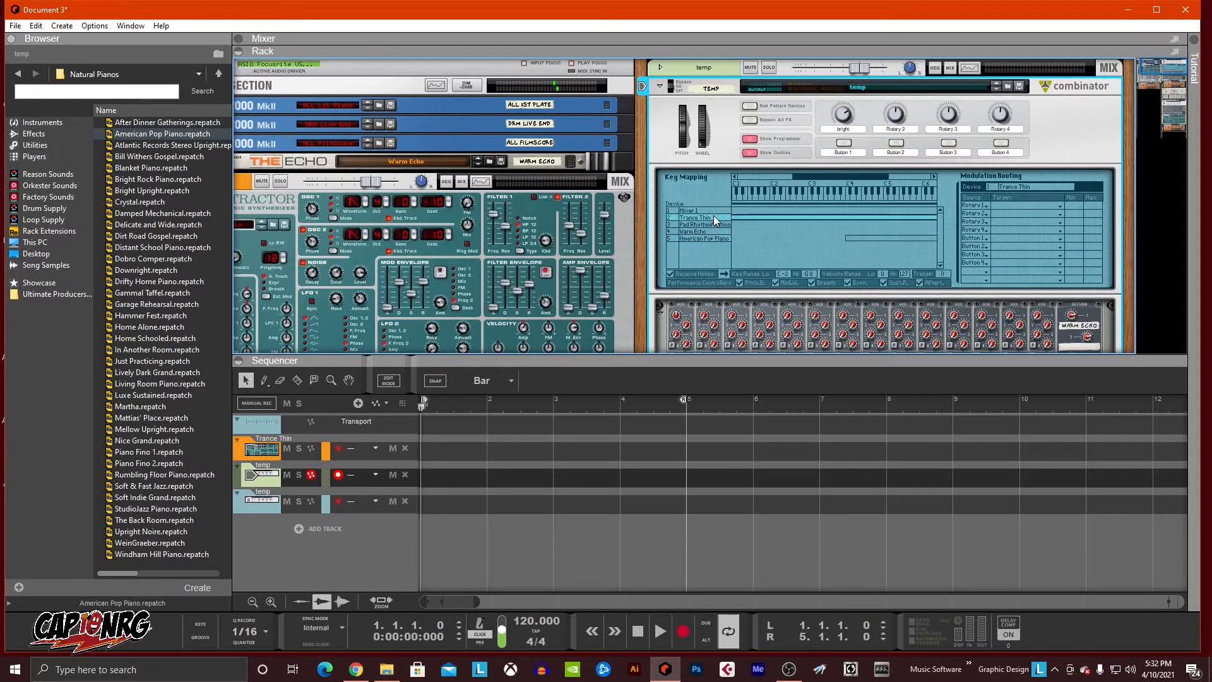
pyautogui.click(1060, 205)
pyautogui.moveTo(1043, 351)
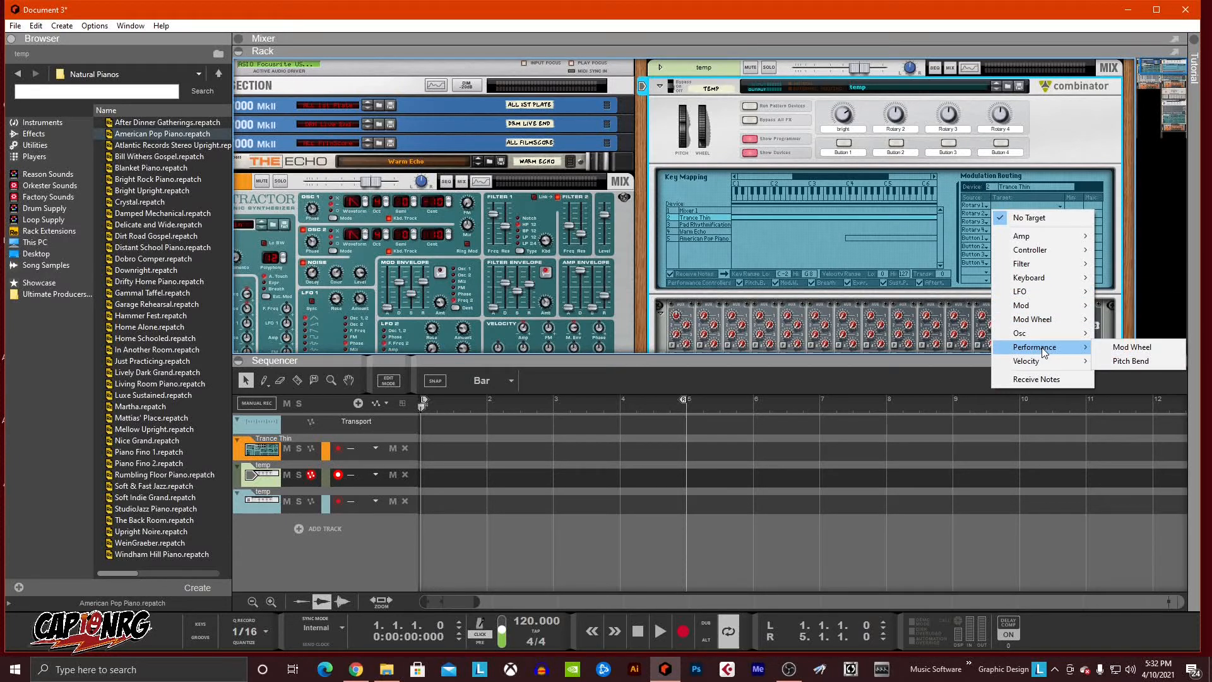
pyautogui.click(1126, 352)
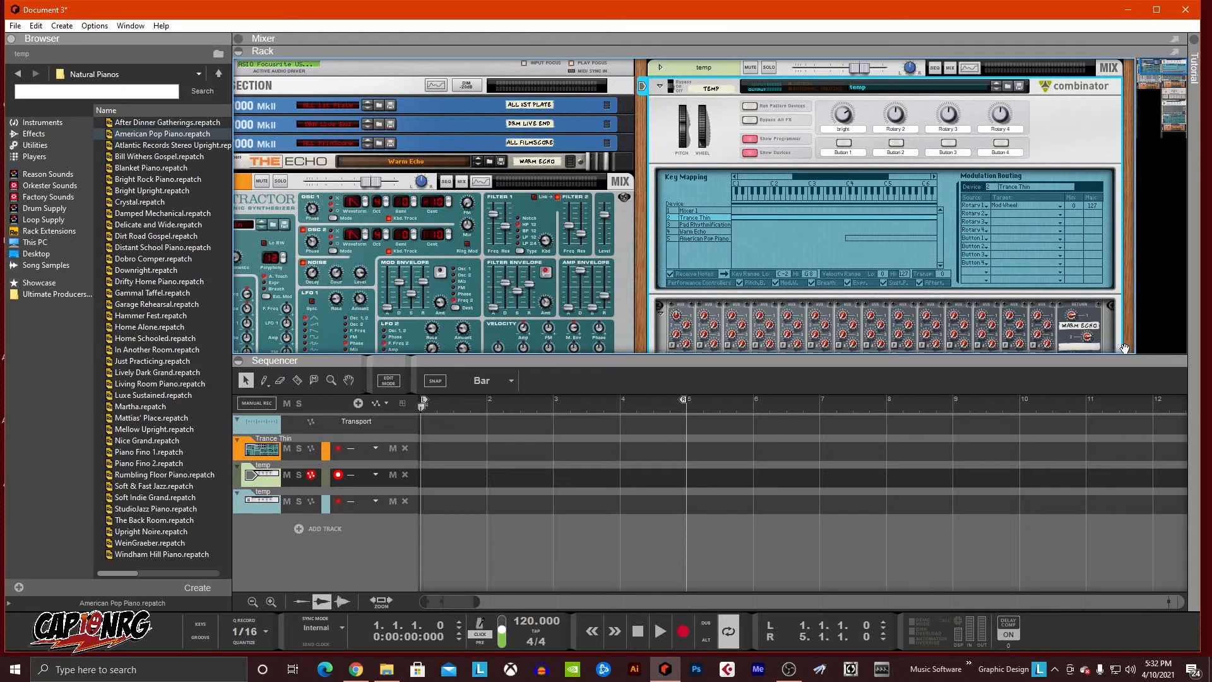
pyautogui.click(1019, 204)
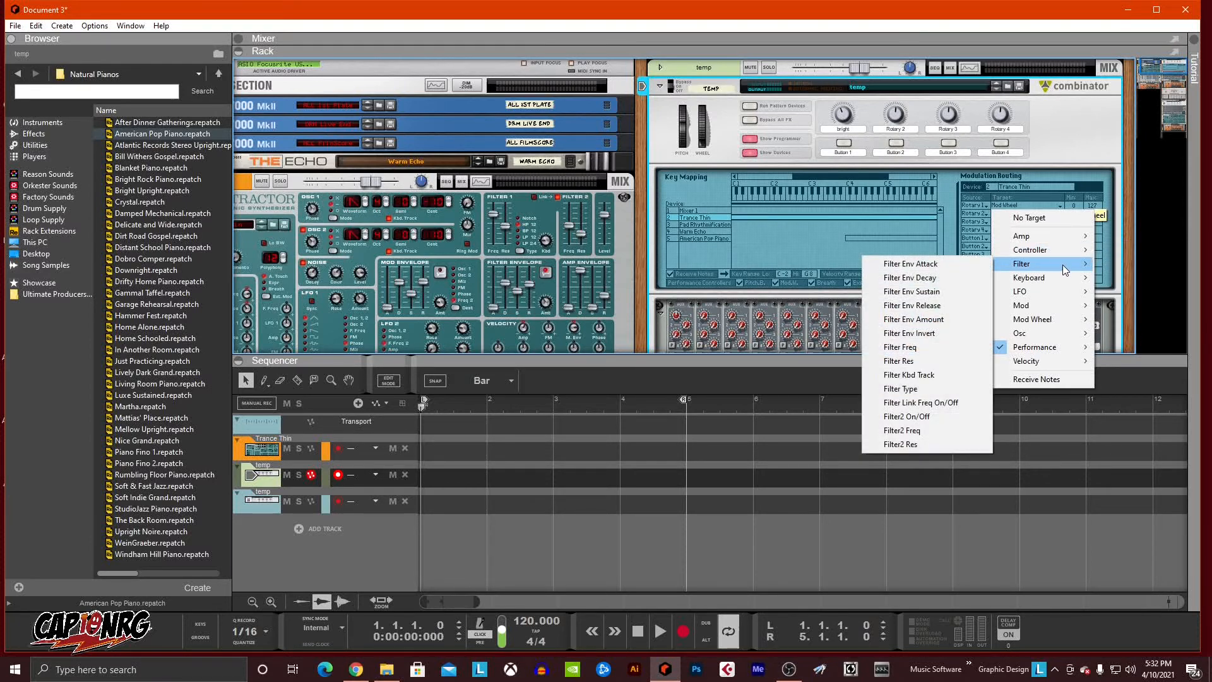
pyautogui.click(922, 347)
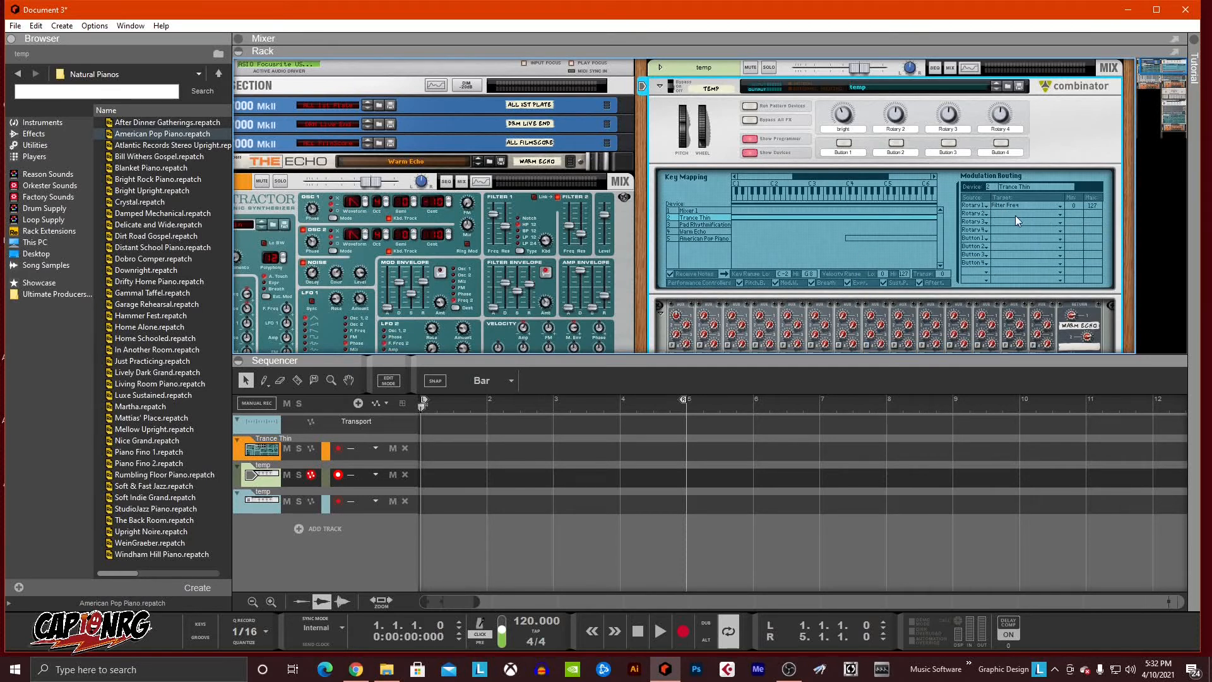
# Add a second Trance Thin routing from Rotary 1 to Filter2 Freq and sweep the bright knob to hear it
pyautogui.click(987, 214)
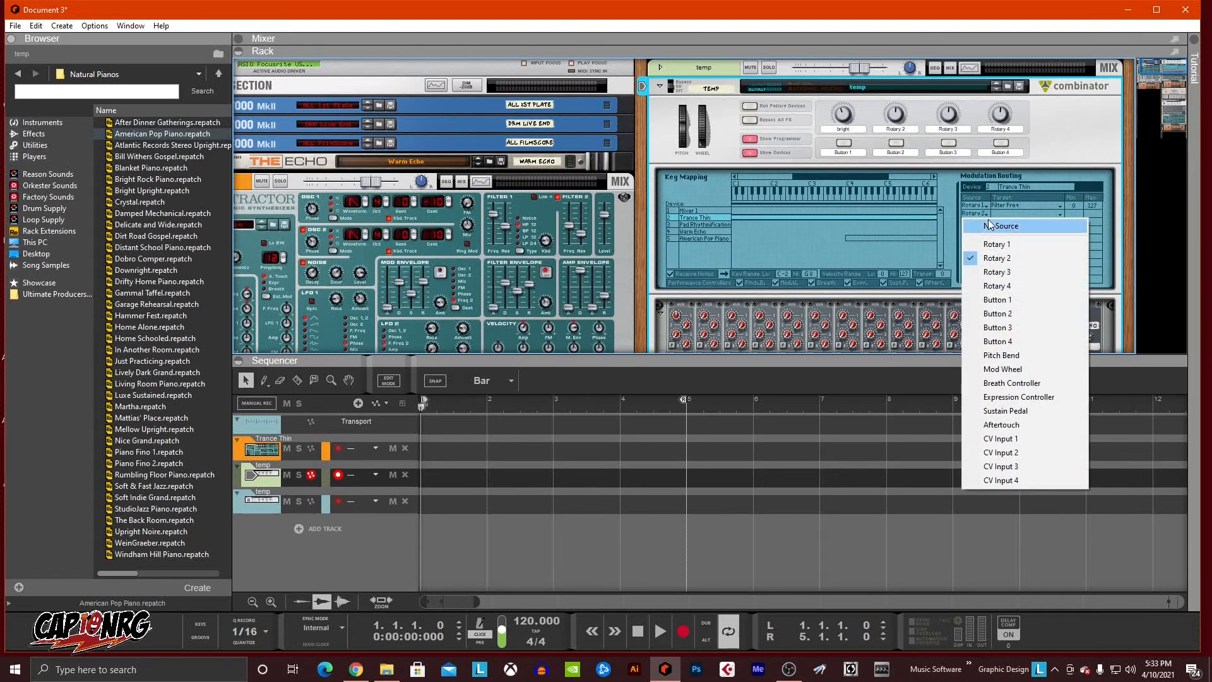
pyautogui.click(986, 246)
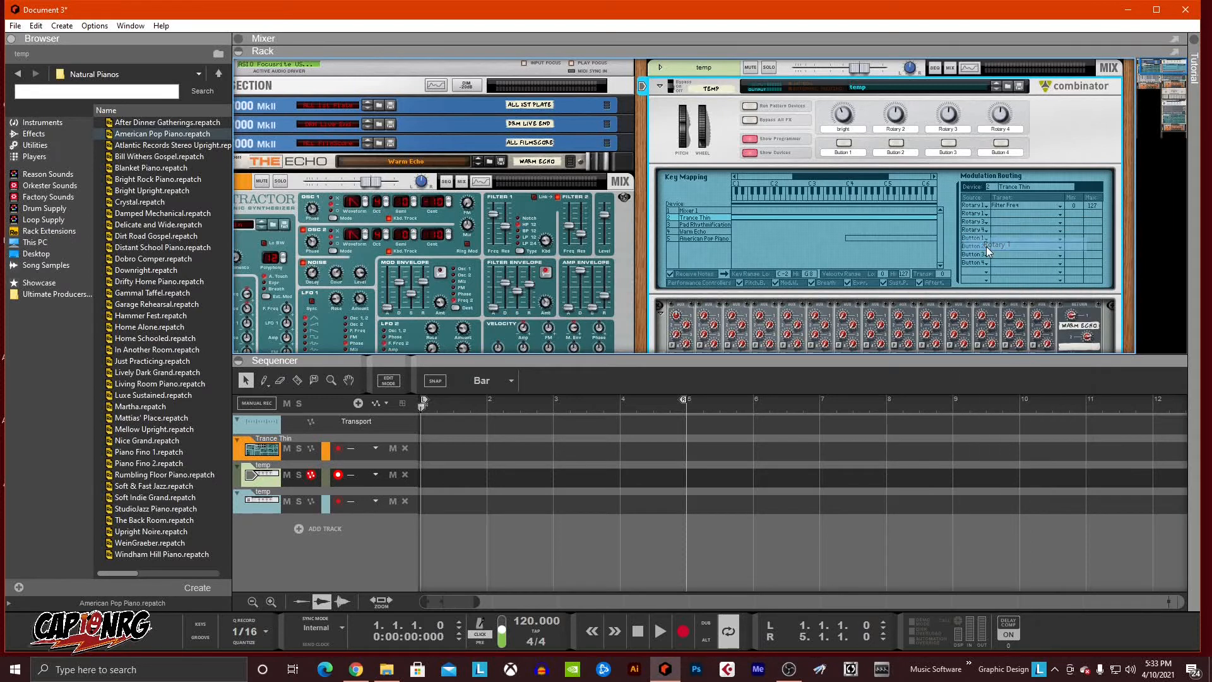
pyautogui.click(982, 279)
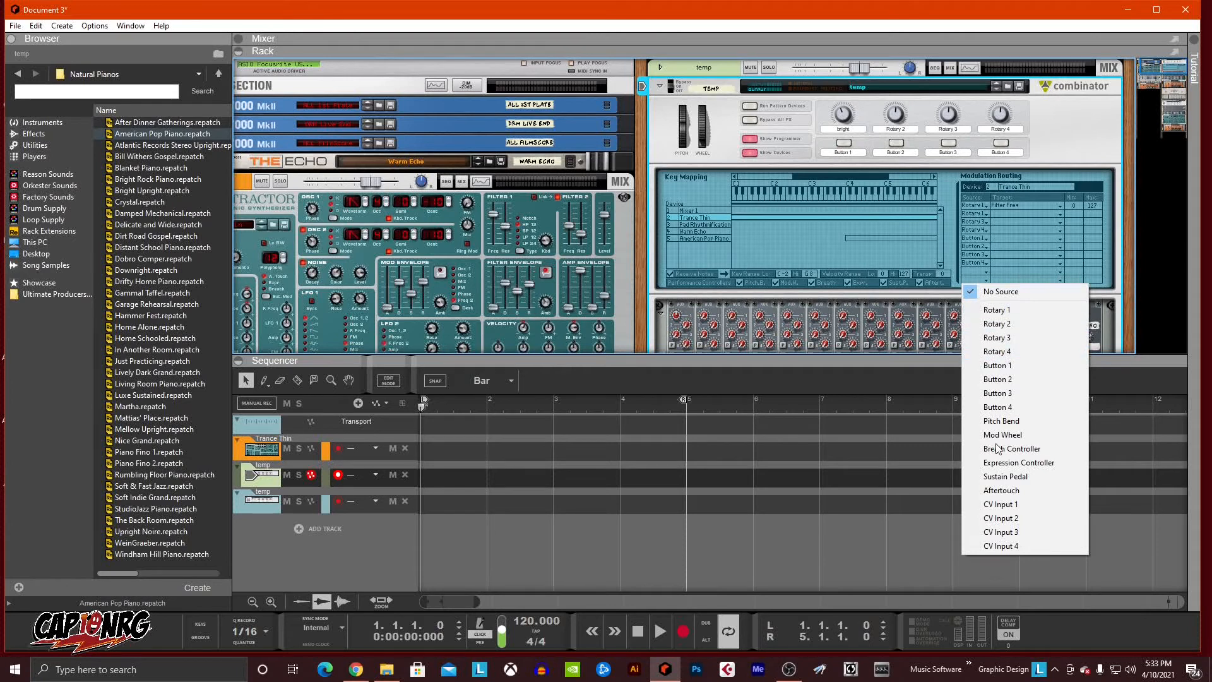
pyautogui.click(1003, 213)
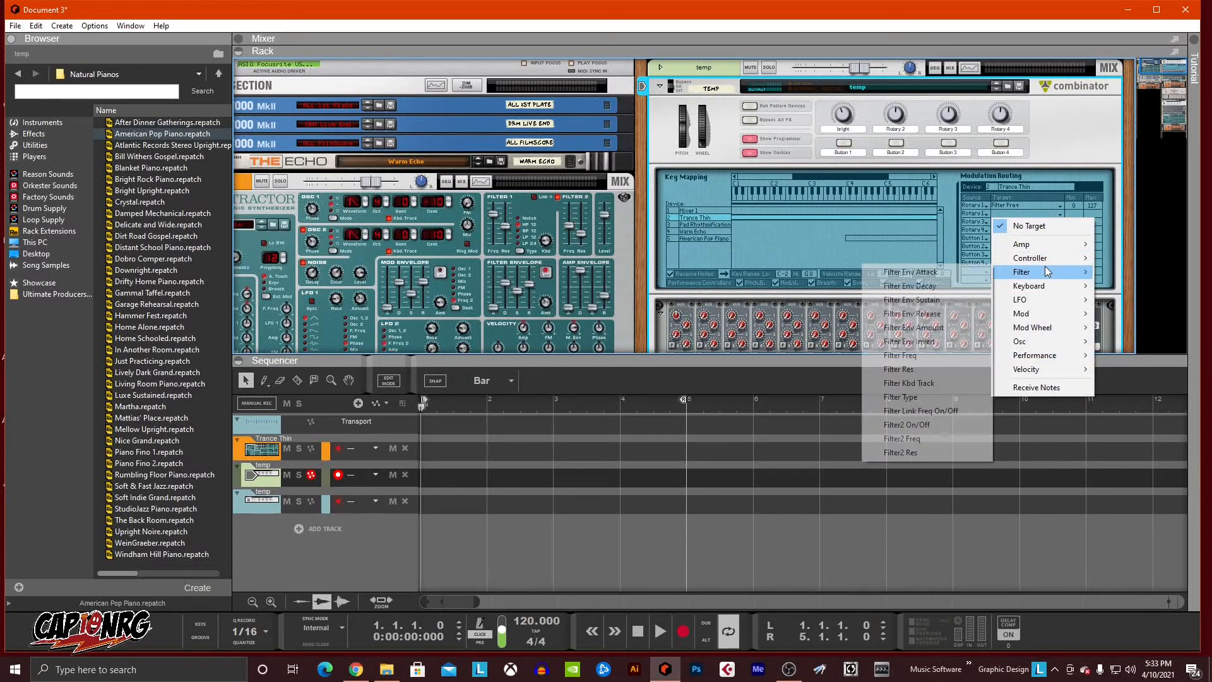
pyautogui.moveTo(1077, 277)
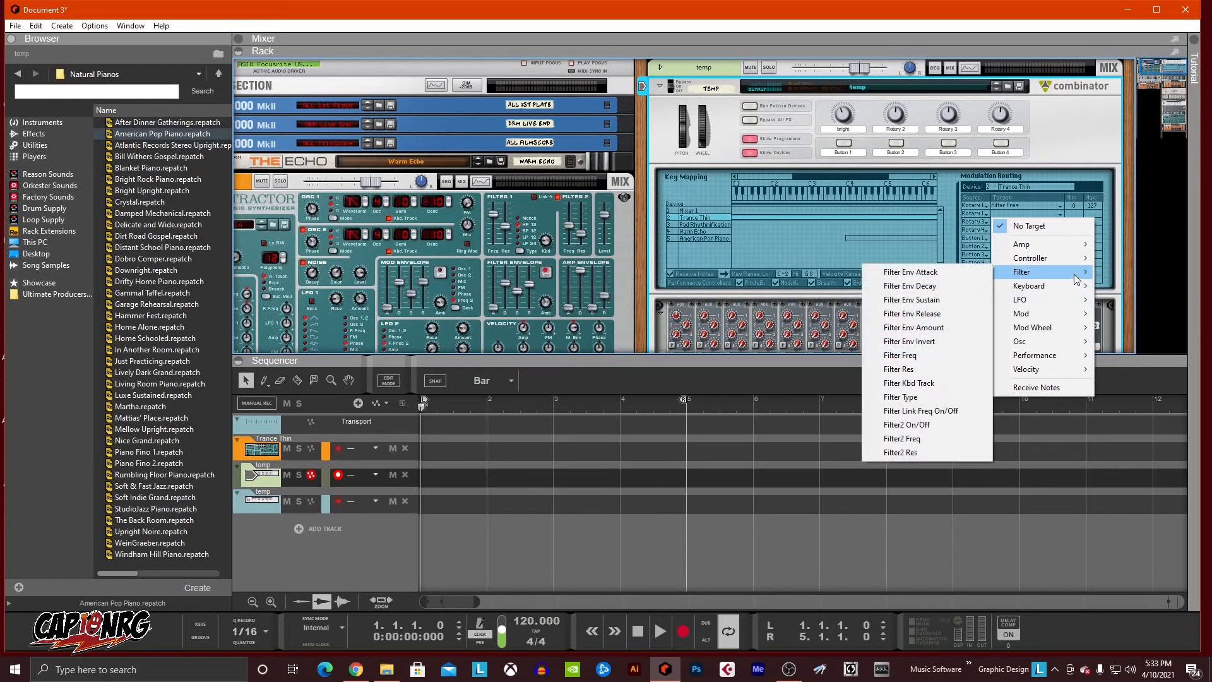
pyautogui.click(926, 437)
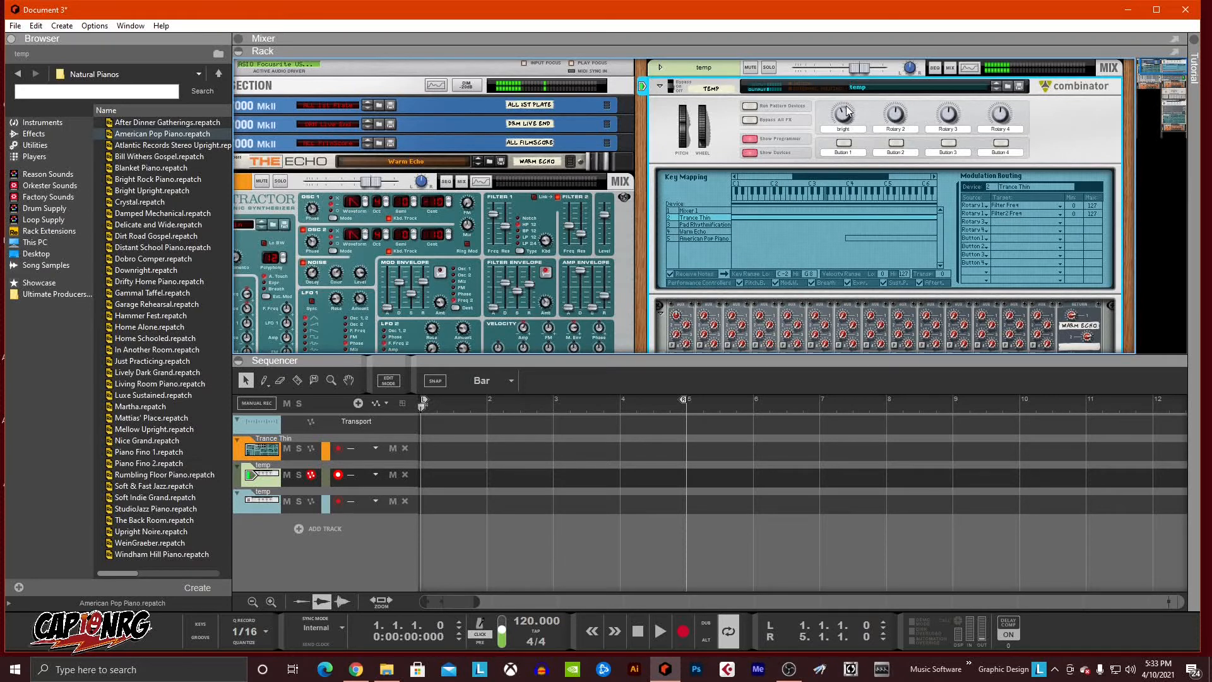
pyautogui.moveTo(844, 111)
pyautogui.mouseDown()
pyautogui.moveTo(839, 79)
pyautogui.moveTo(844, 145)
pyautogui.moveTo(850, 104)
pyautogui.mouseUp()
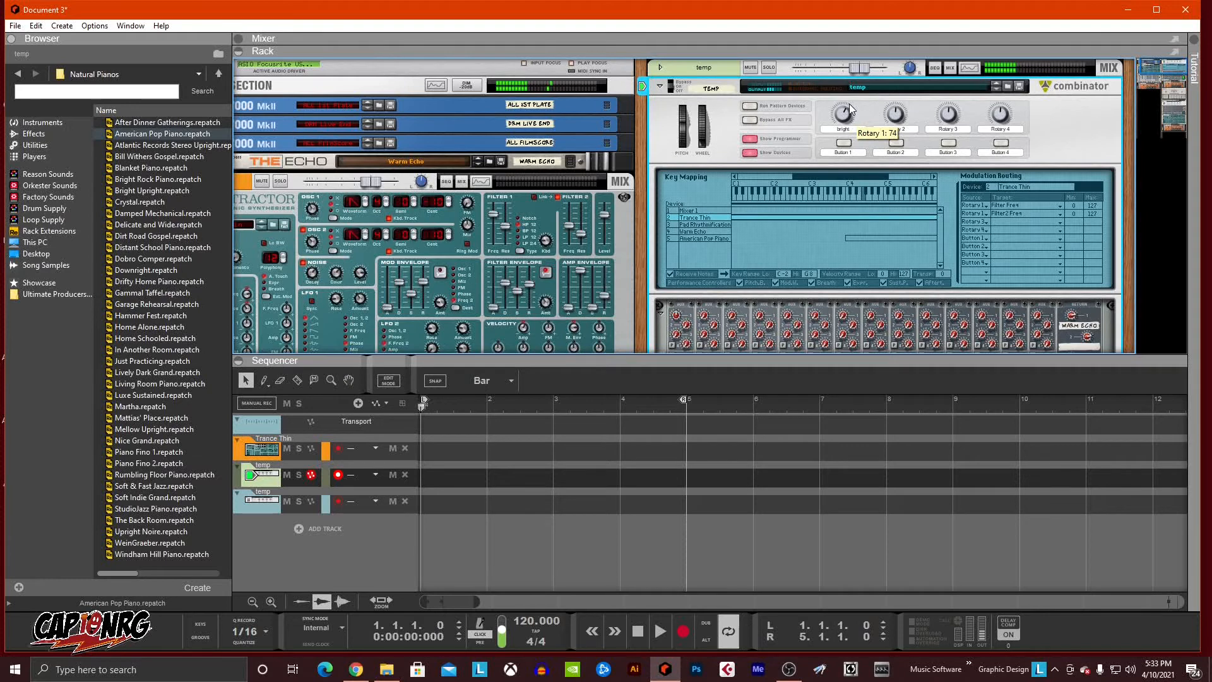
pyautogui.moveTo(850, 103)
pyautogui.mouseDown()
pyautogui.moveTo(854, 68)
pyautogui.moveTo(854, 127)
pyautogui.mouseUp()
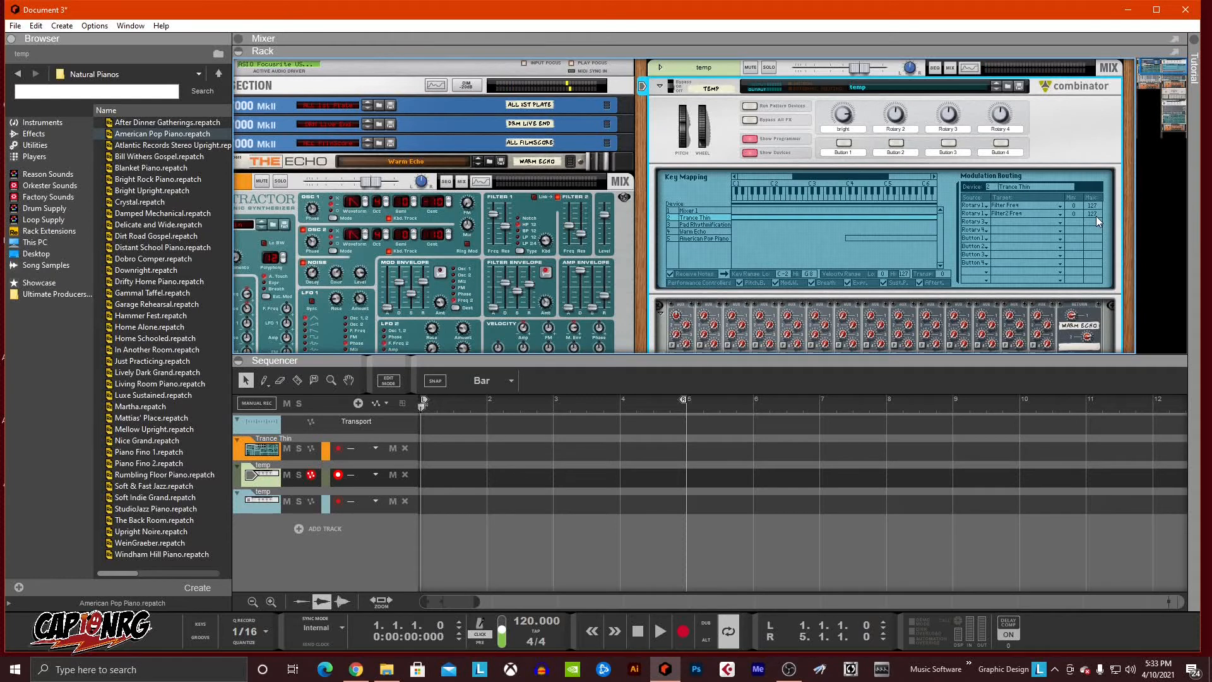
# Limit both Trance Thin filter routings to a minimum of about 30 and maximum of about 60, and turn the bright knob down
pyautogui.moveTo(1096, 237); pyautogui.dragTo(1094, 273)
pyautogui.moveTo(1097, 264); pyautogui.dragTo(1101, 281)
pyautogui.moveTo(1102, 289); pyautogui.dragTo(1104, 289)
pyautogui.moveTo(1081, 176); pyautogui.dragTo(1081, 171)
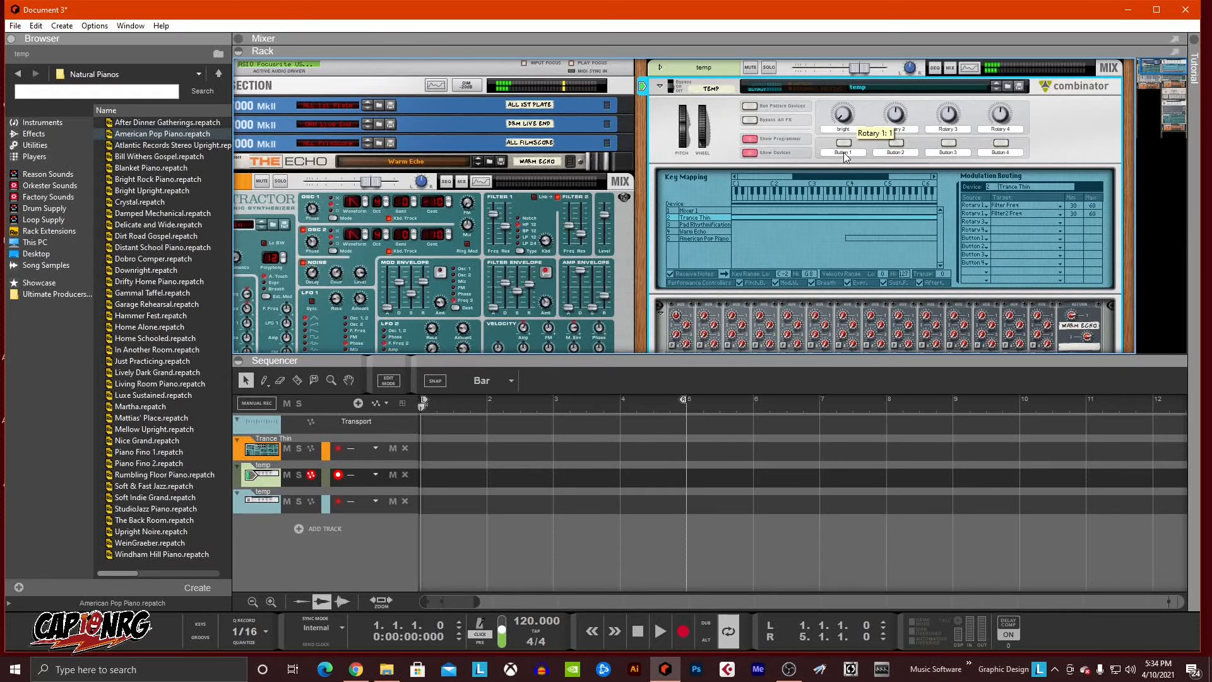
pyautogui.moveTo(843, 115); pyautogui.dragTo(834, 142)
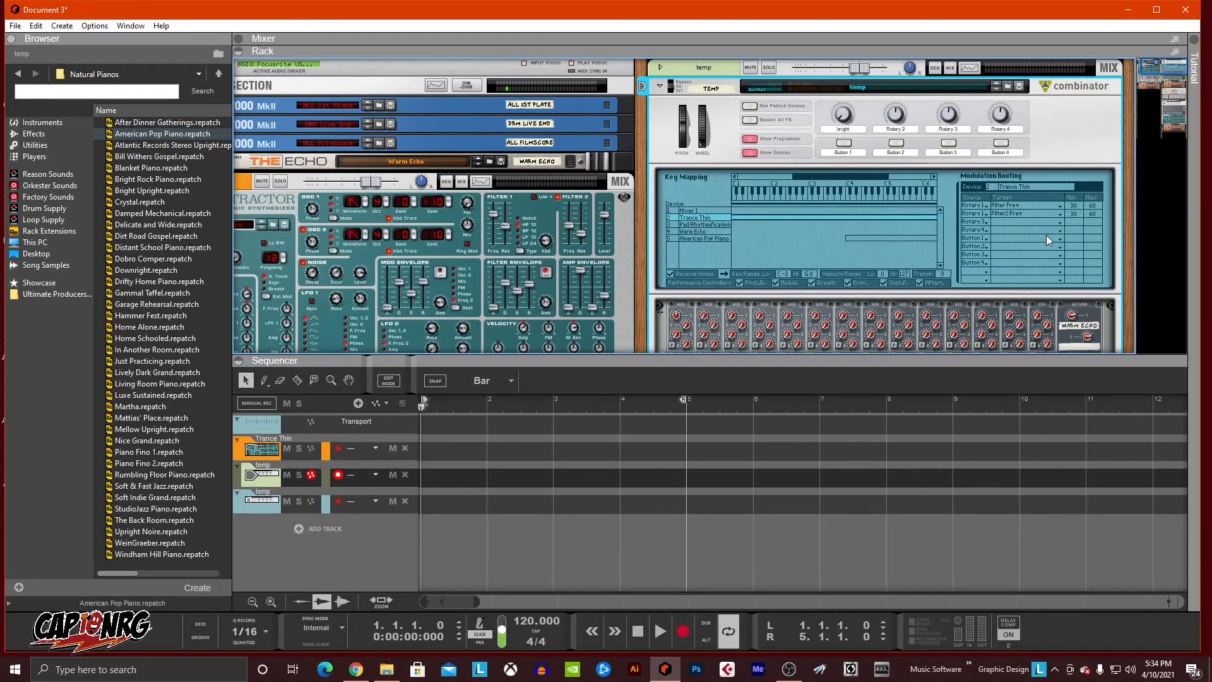
# Collapse the second Combinator in the rack and hide the first Combinator's programmer and devices
pyautogui.scroll(-3, 1046, 240)
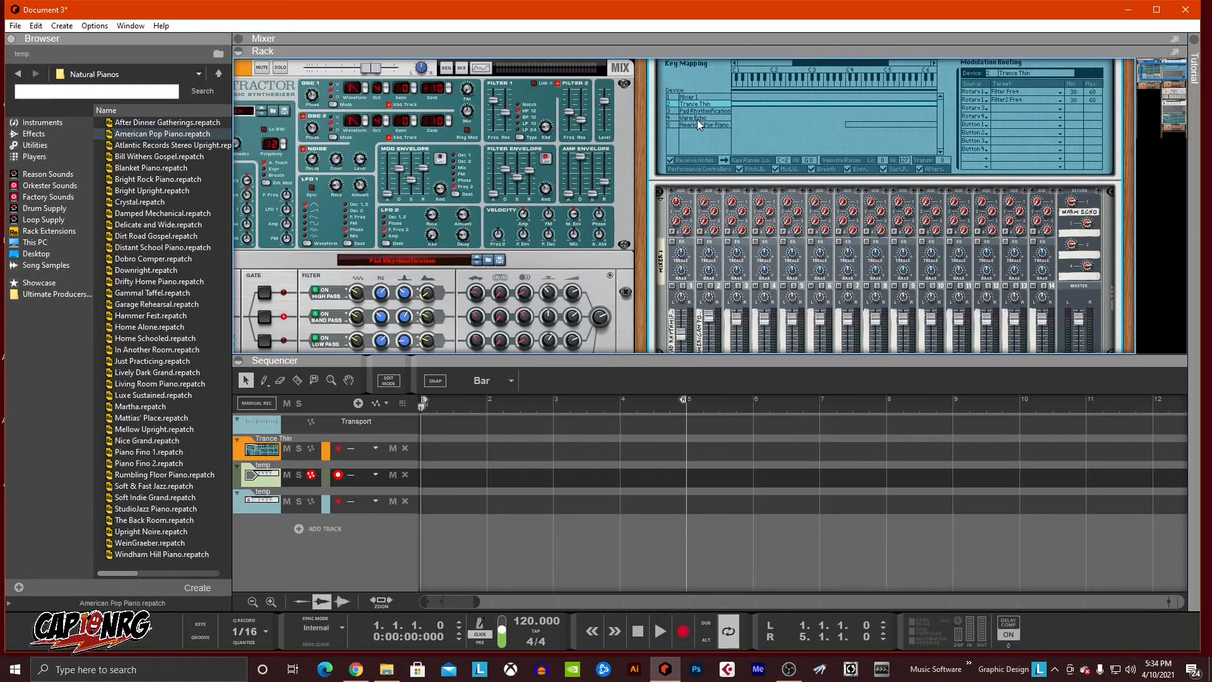
pyautogui.scroll(-10, 703, 120)
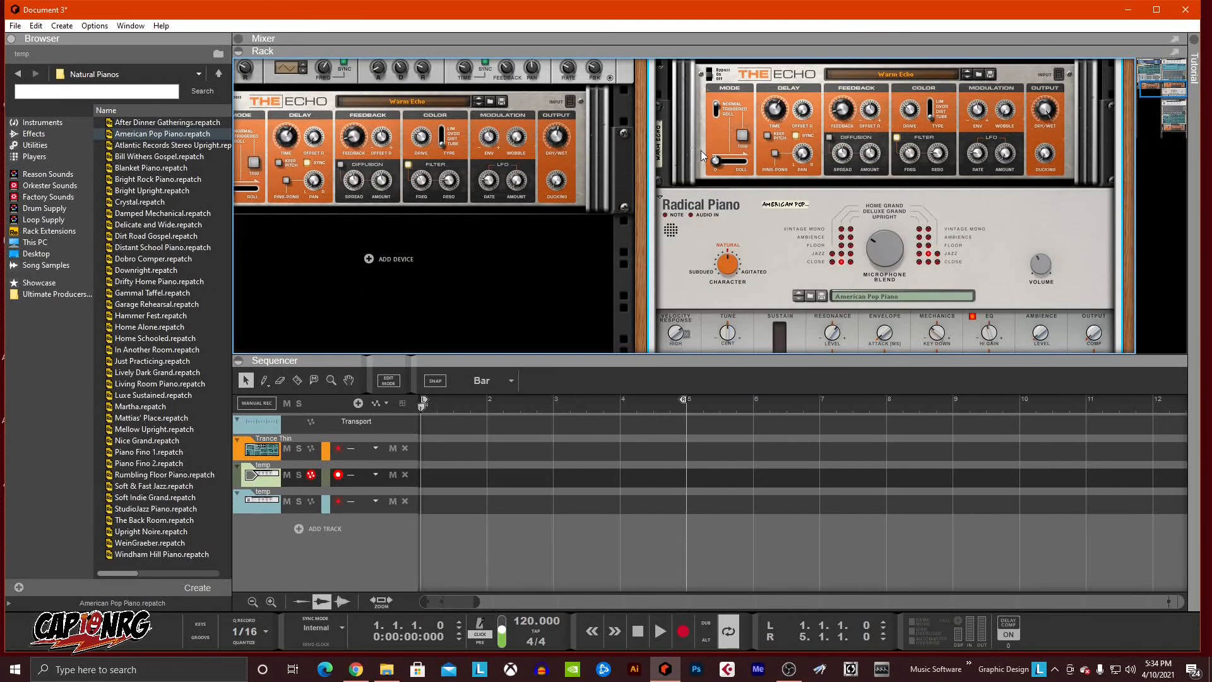
pyautogui.scroll(8, 704, 169)
pyautogui.scroll(-5, 703, 169)
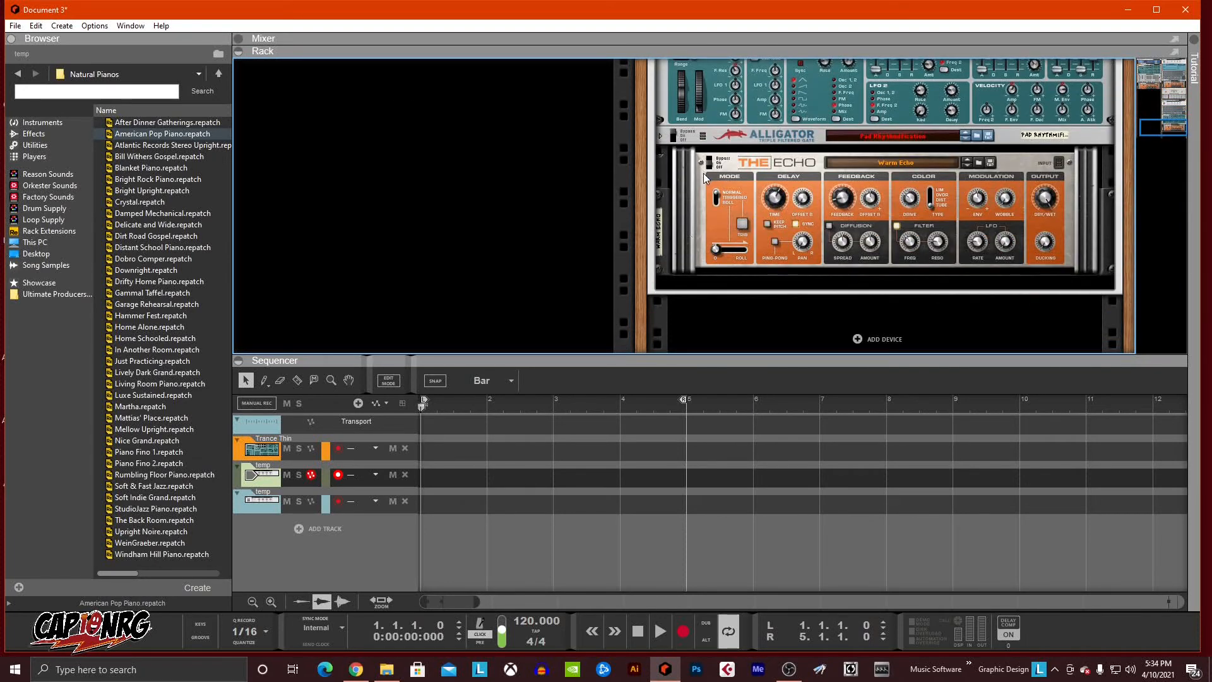
pyautogui.scroll(12, 698, 184)
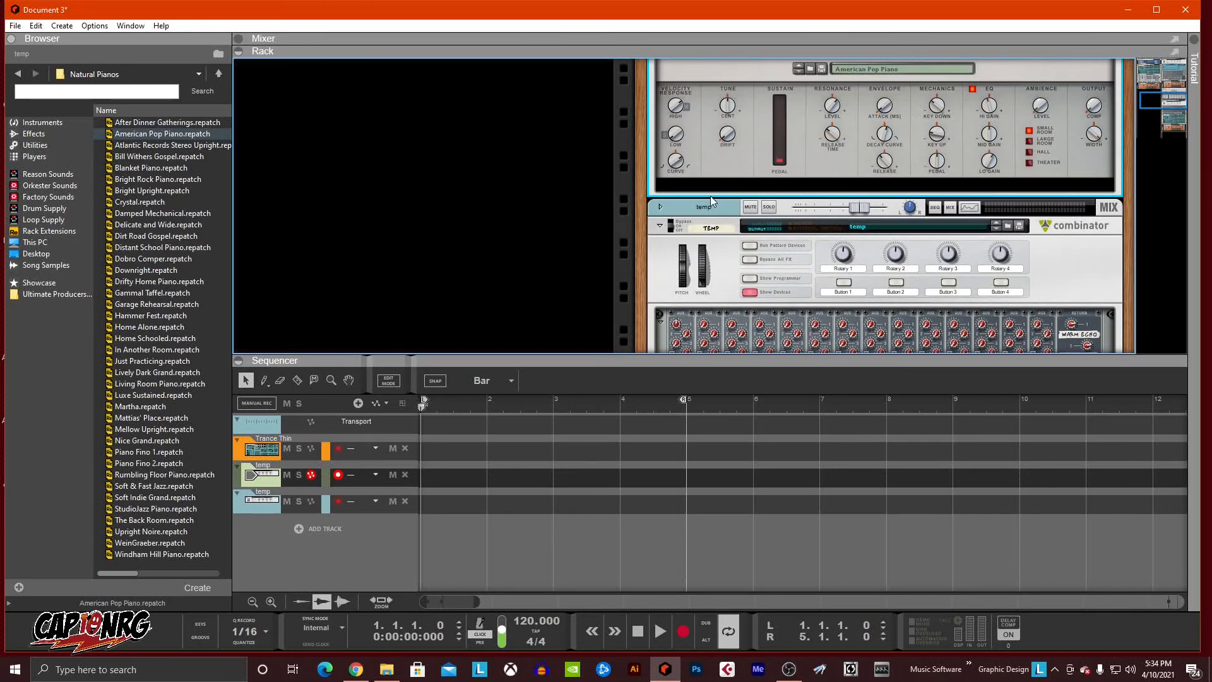
pyautogui.click(657, 226)
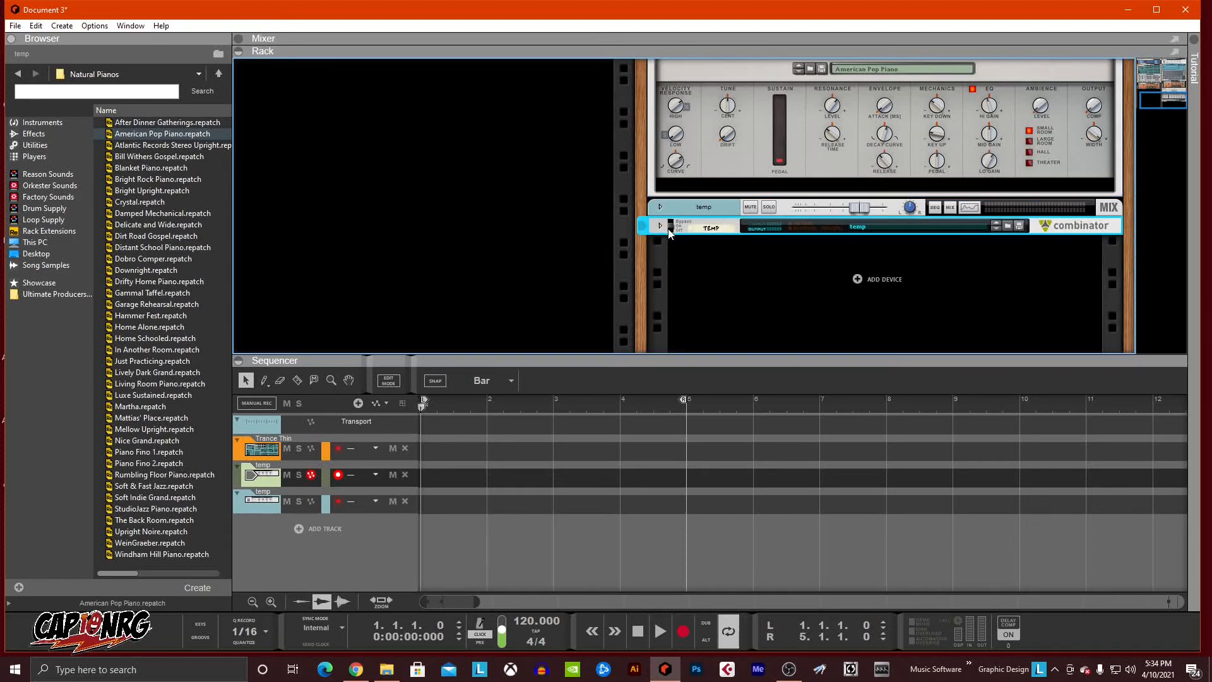
pyautogui.scroll(5, 668, 229)
pyautogui.scroll(8, 668, 230)
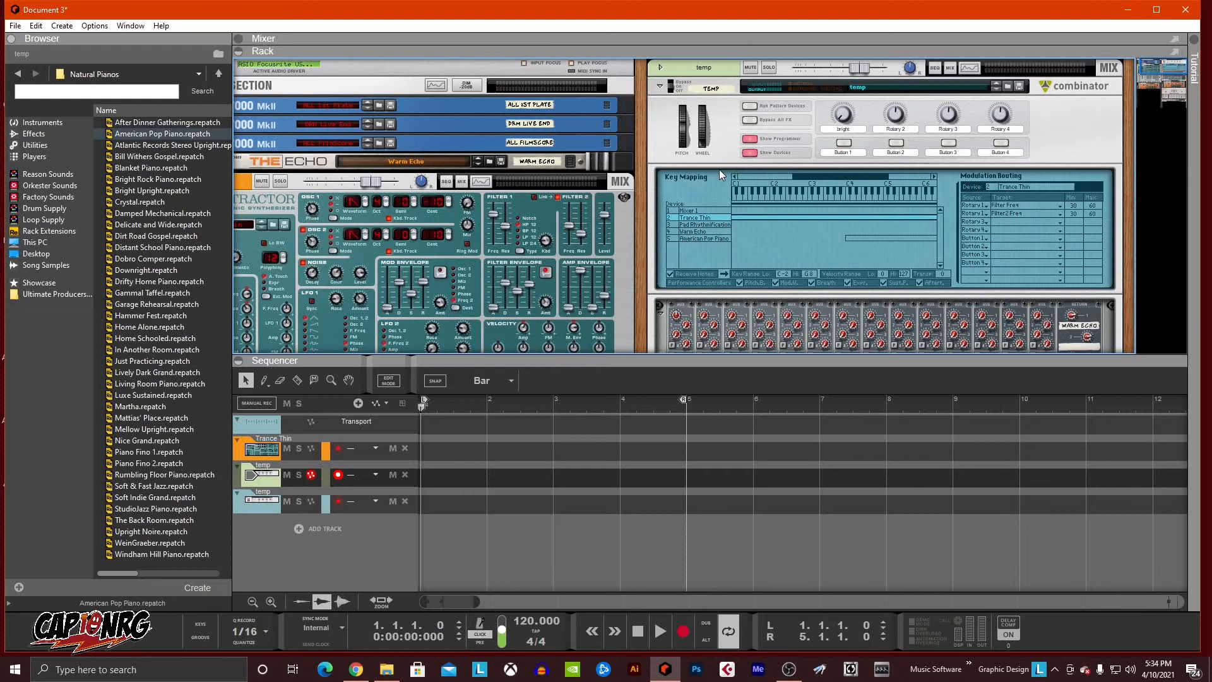
pyautogui.click(751, 140)
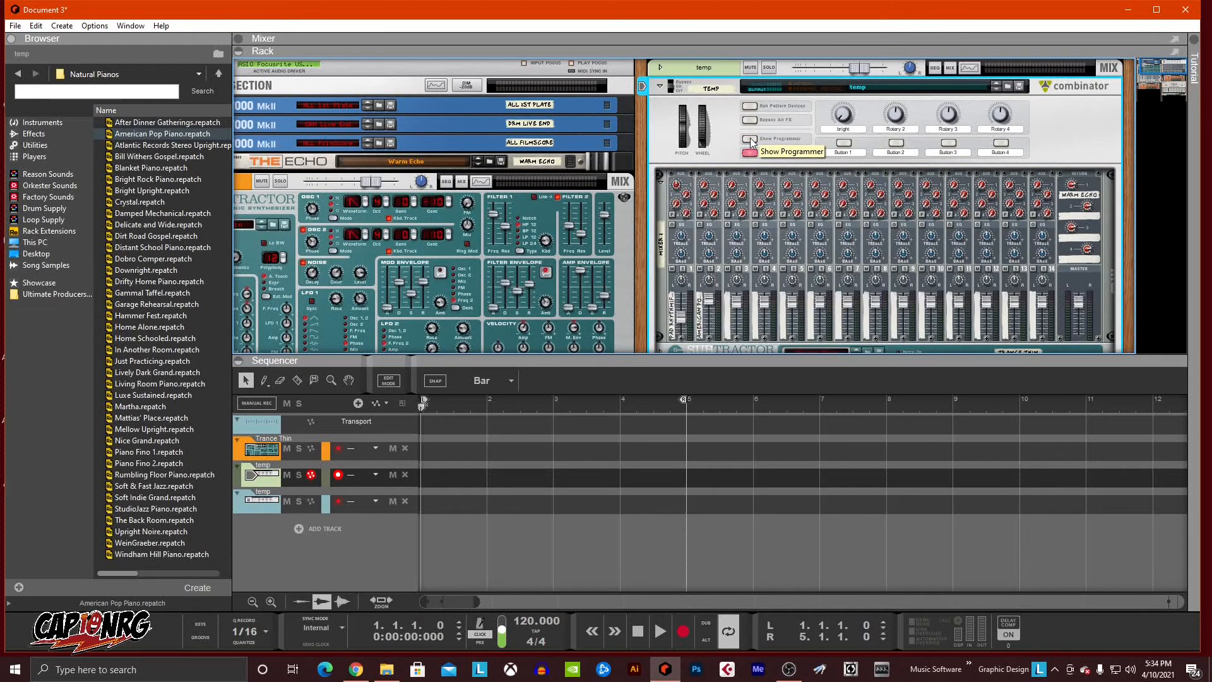
pyautogui.click(750, 152)
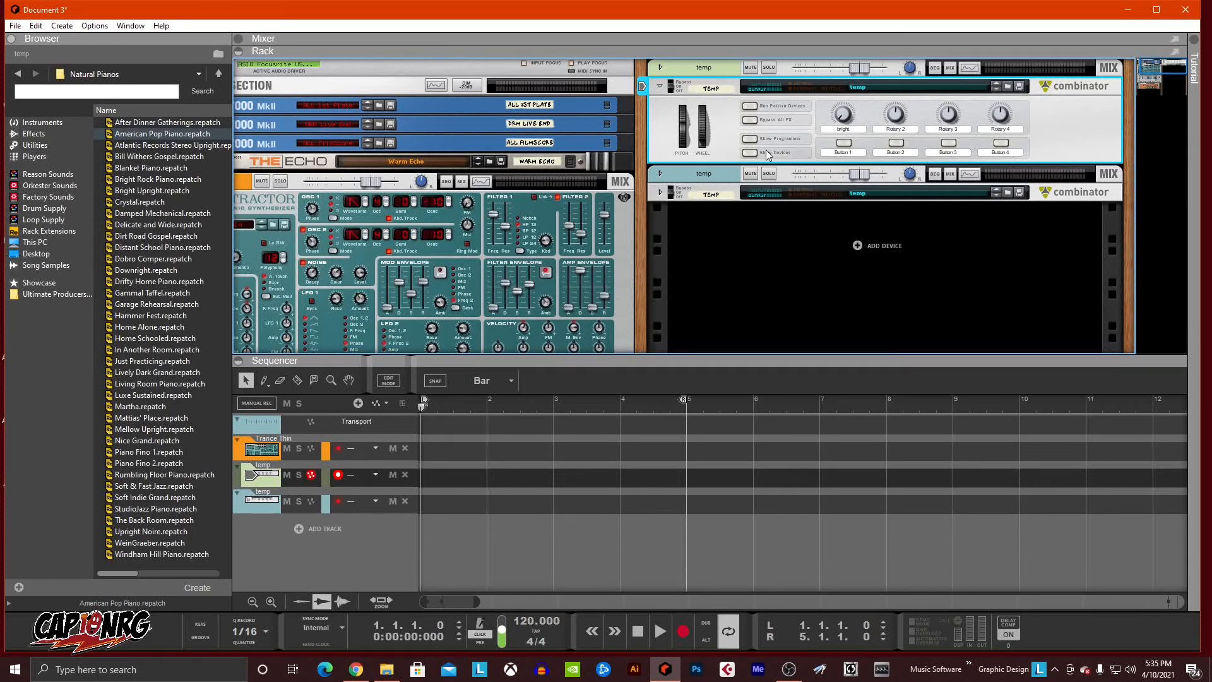
# Save the first Combinator's patch in the combinator folder, replacing the existing temp.cmb
pyautogui.click(1020, 88)
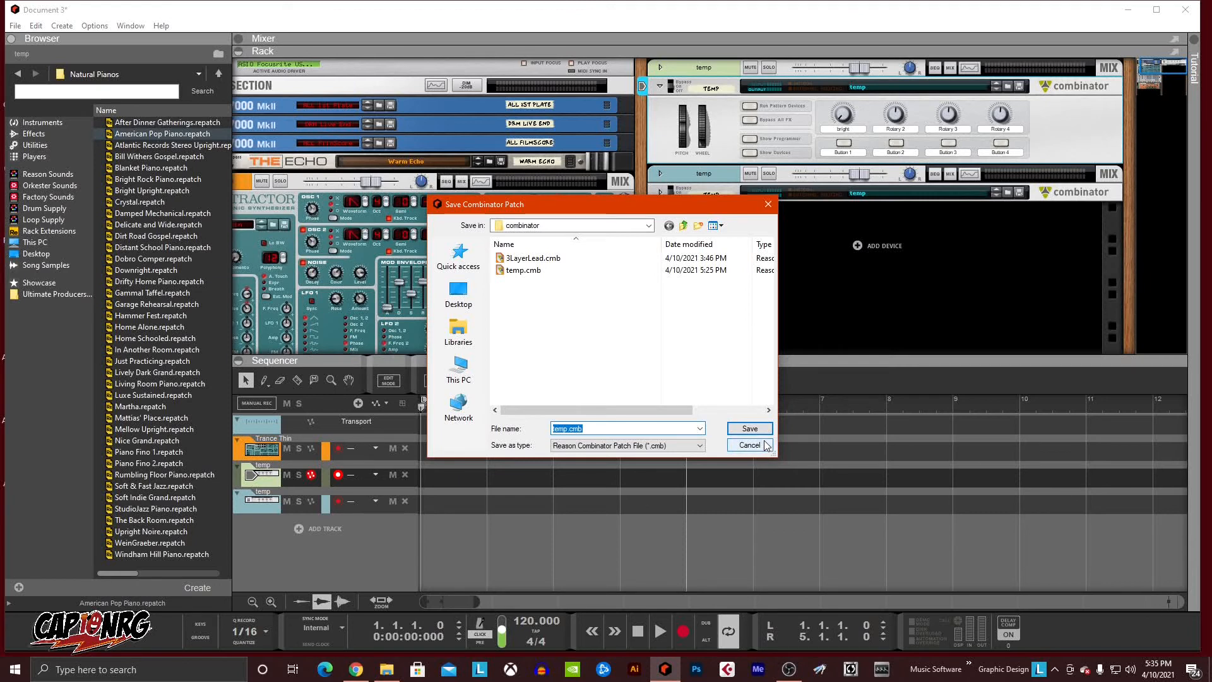
pyautogui.click(750, 429)
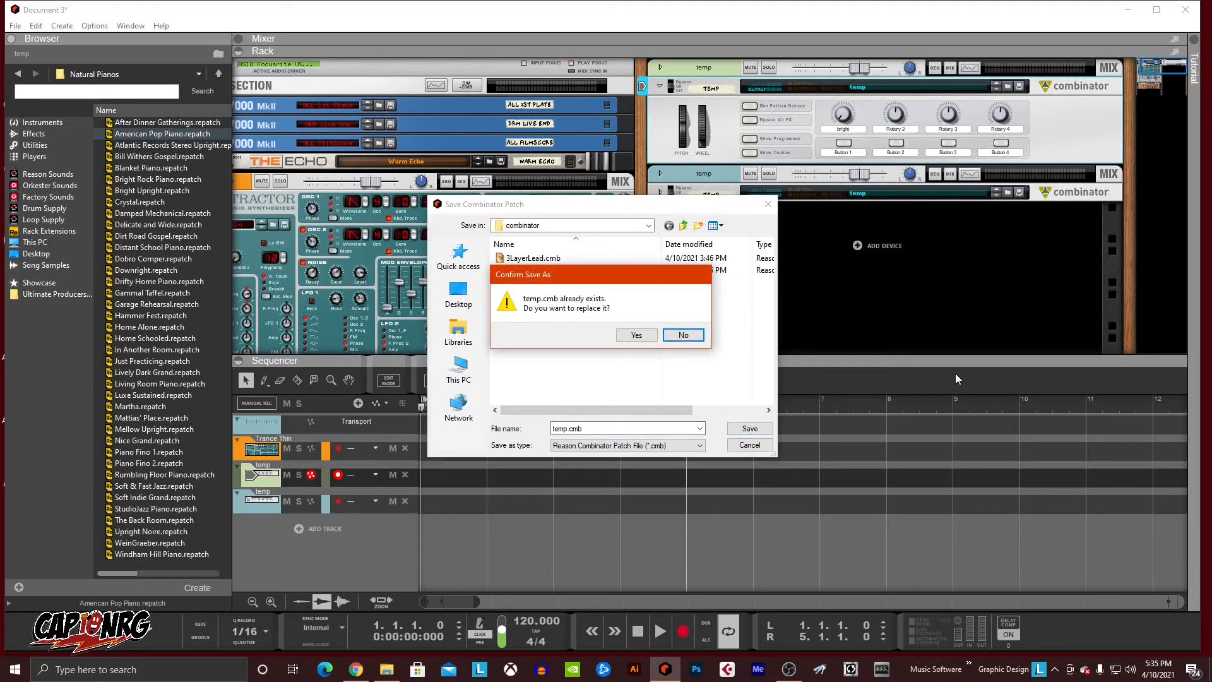
pyautogui.click(638, 335)
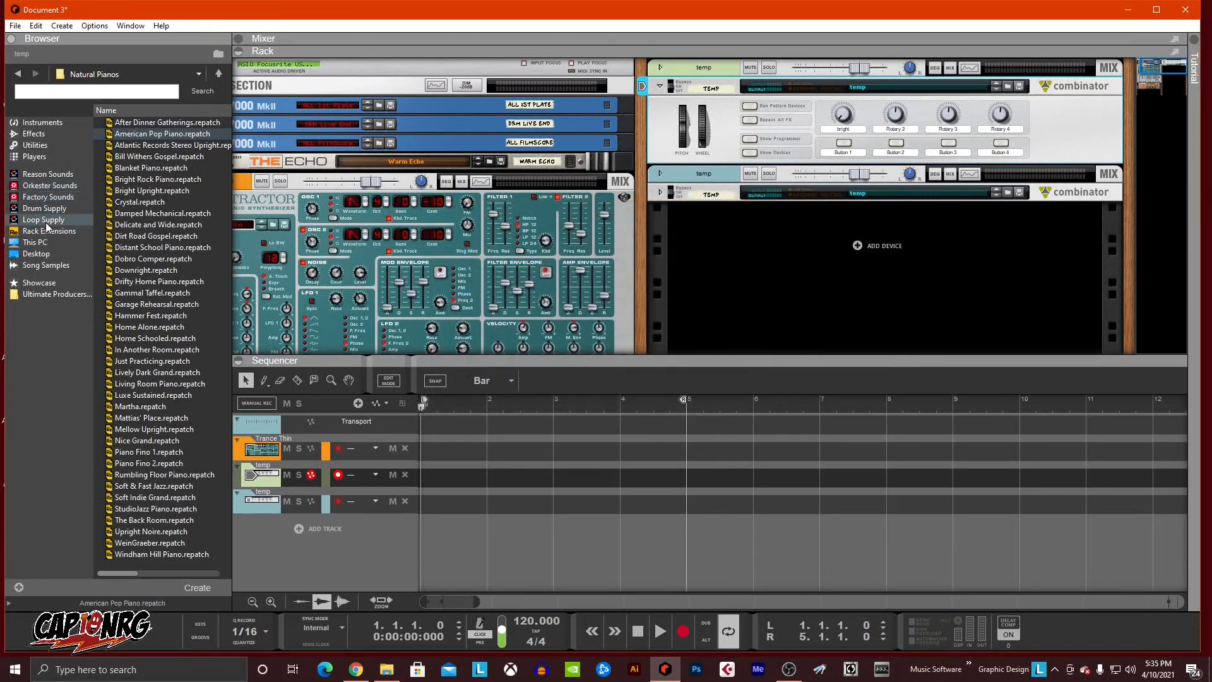
# Browse to the Audio folder on the Data (D:) drive and add its patches folder to the browser's shortcuts
pyautogui.click(46, 240)
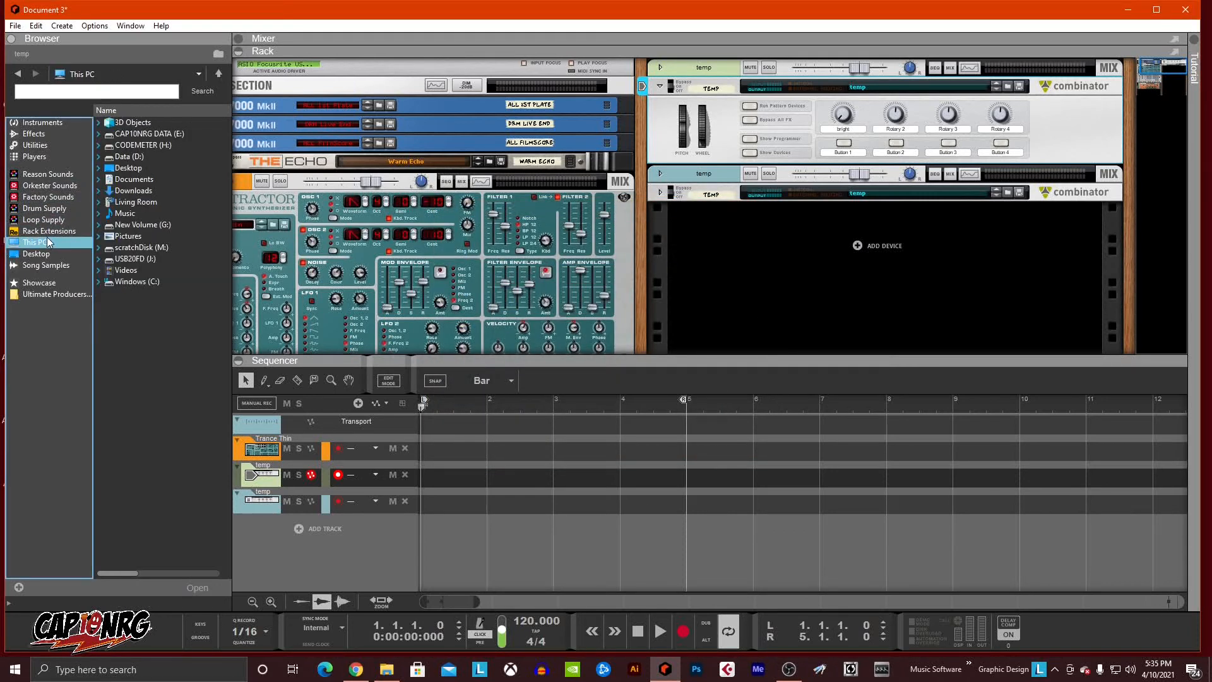
pyautogui.doubleClick(144, 156)
pyautogui.doubleClick(137, 120)
pyautogui.click(142, 145)
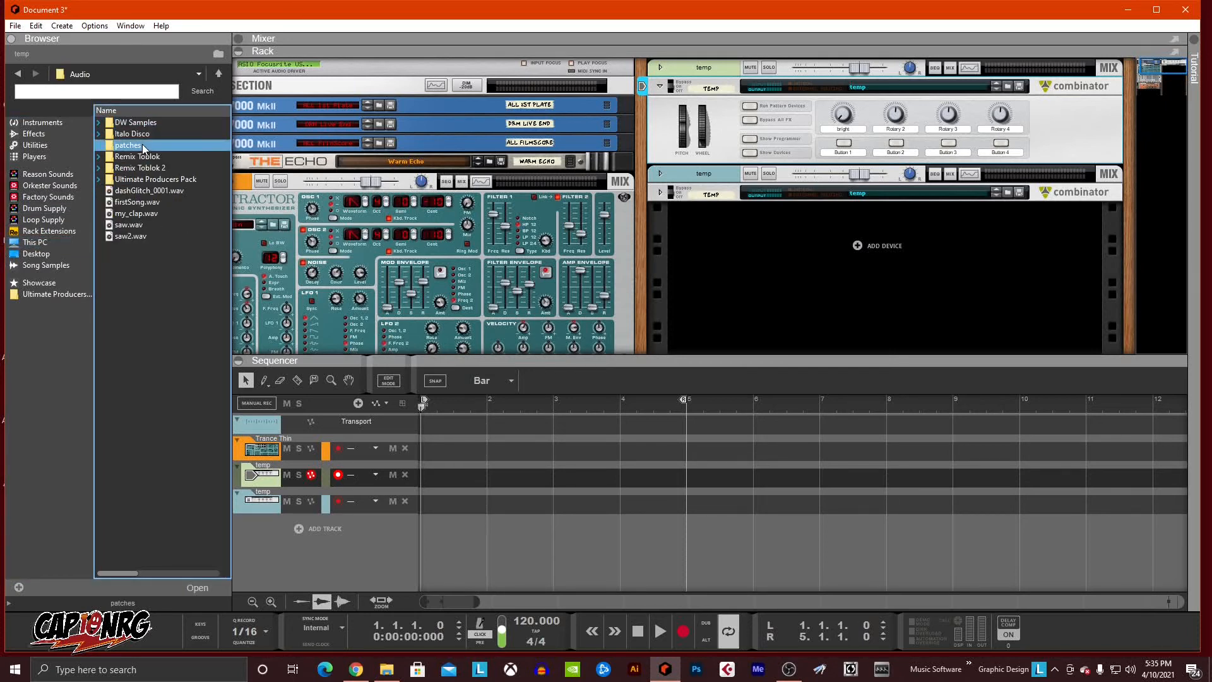
pyautogui.moveTo(134, 145); pyautogui.dragTo(26, 330)
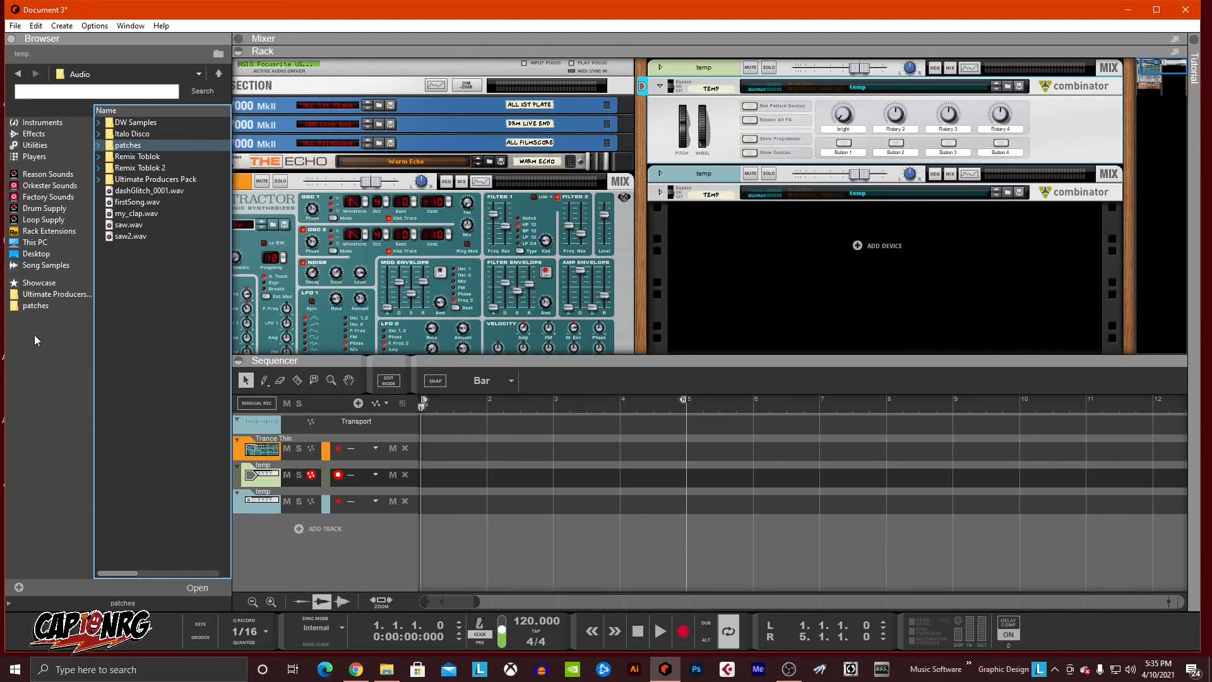
# From the patches shortcut, open the combinator folder and add temp.cmb to the rack as a new Combinator
pyautogui.click(29, 306)
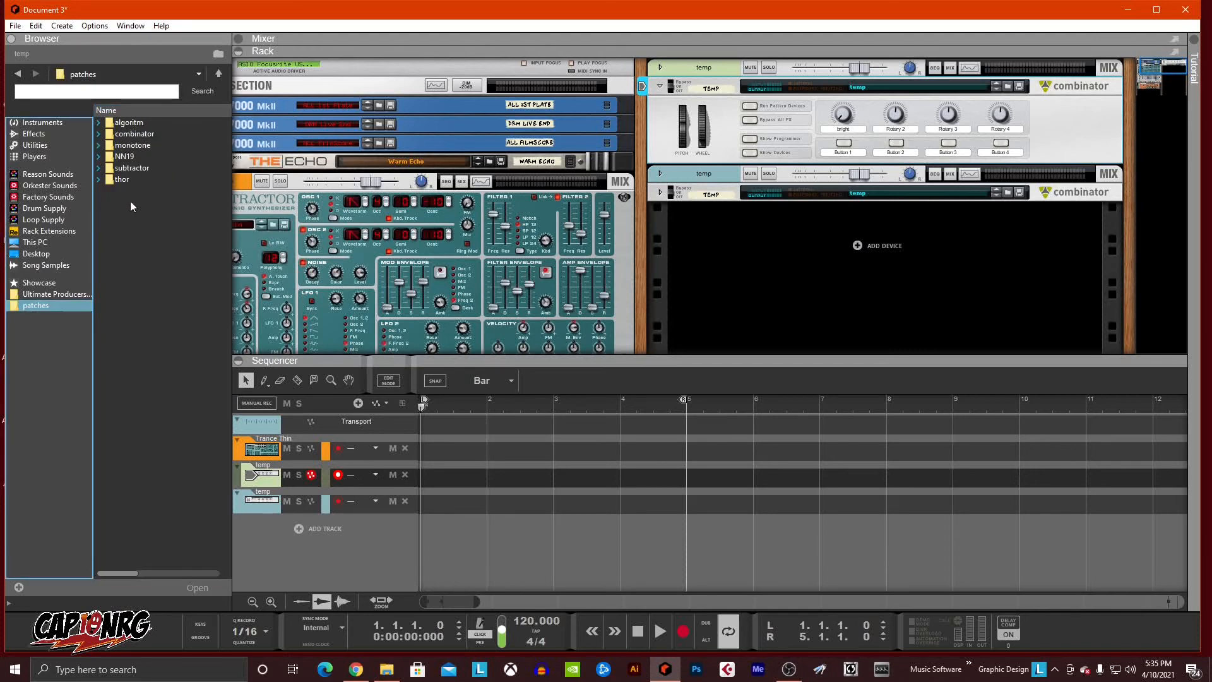
pyautogui.doubleClick(139, 168)
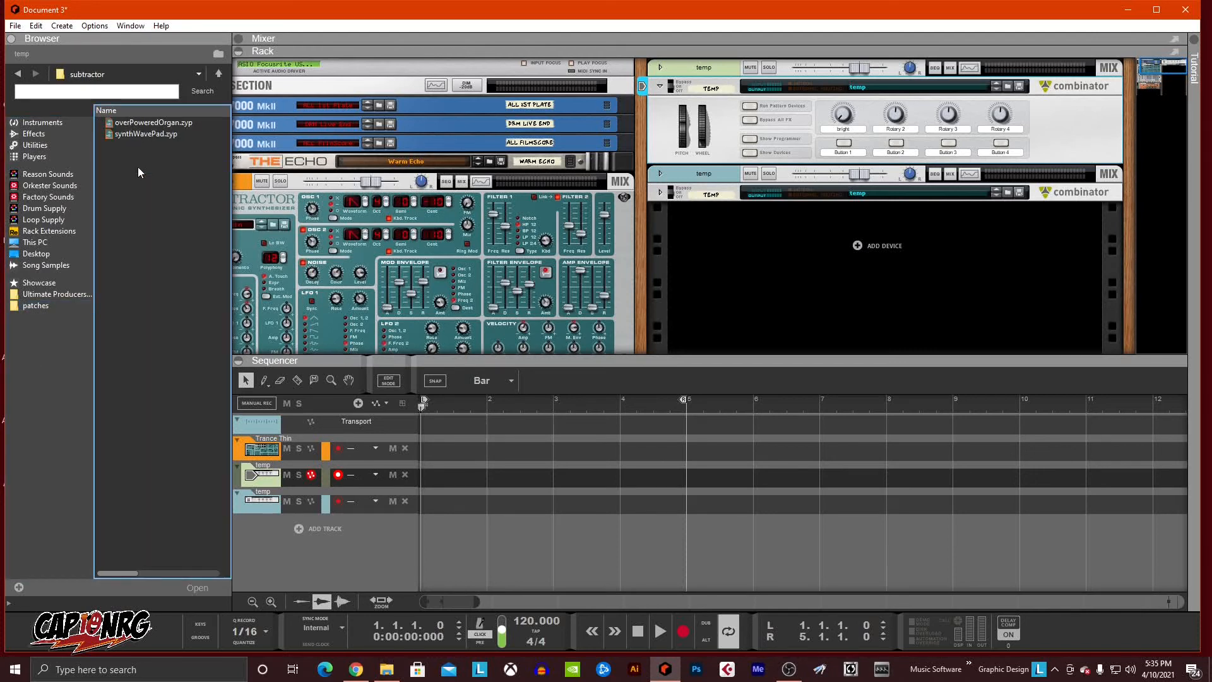
pyautogui.click(44, 308)
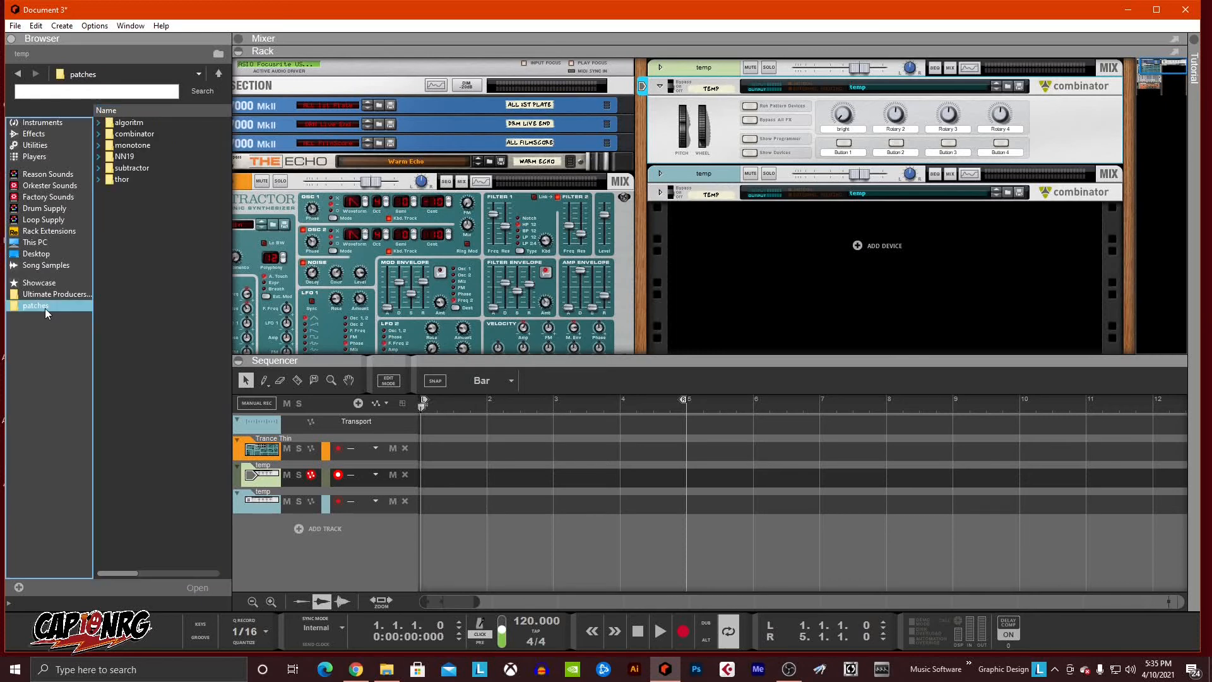
pyautogui.doubleClick(134, 134)
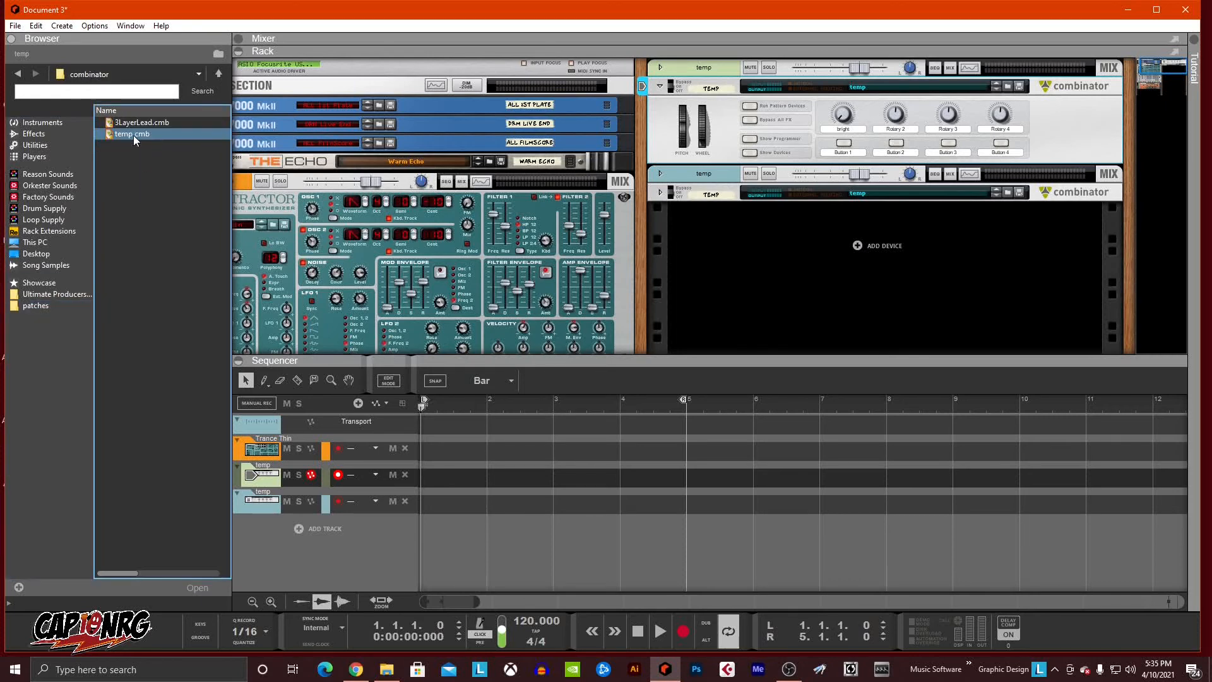
pyautogui.moveTo(120, 134); pyautogui.dragTo(733, 291)
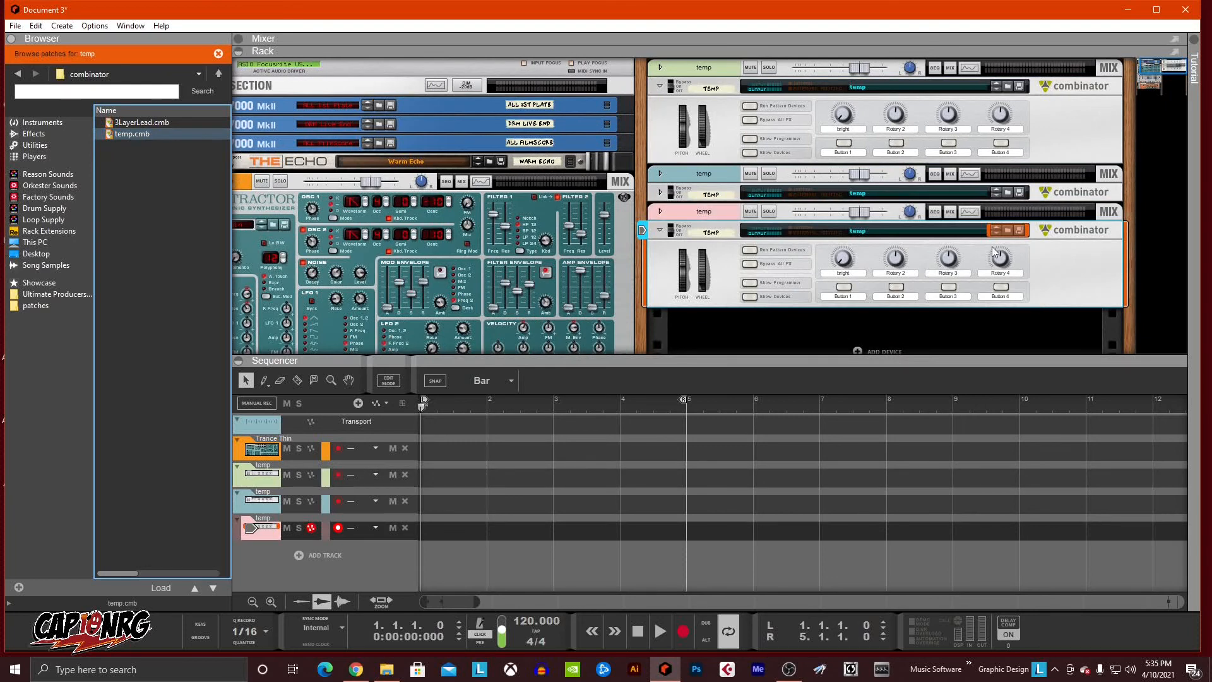
pyautogui.click(1103, 292)
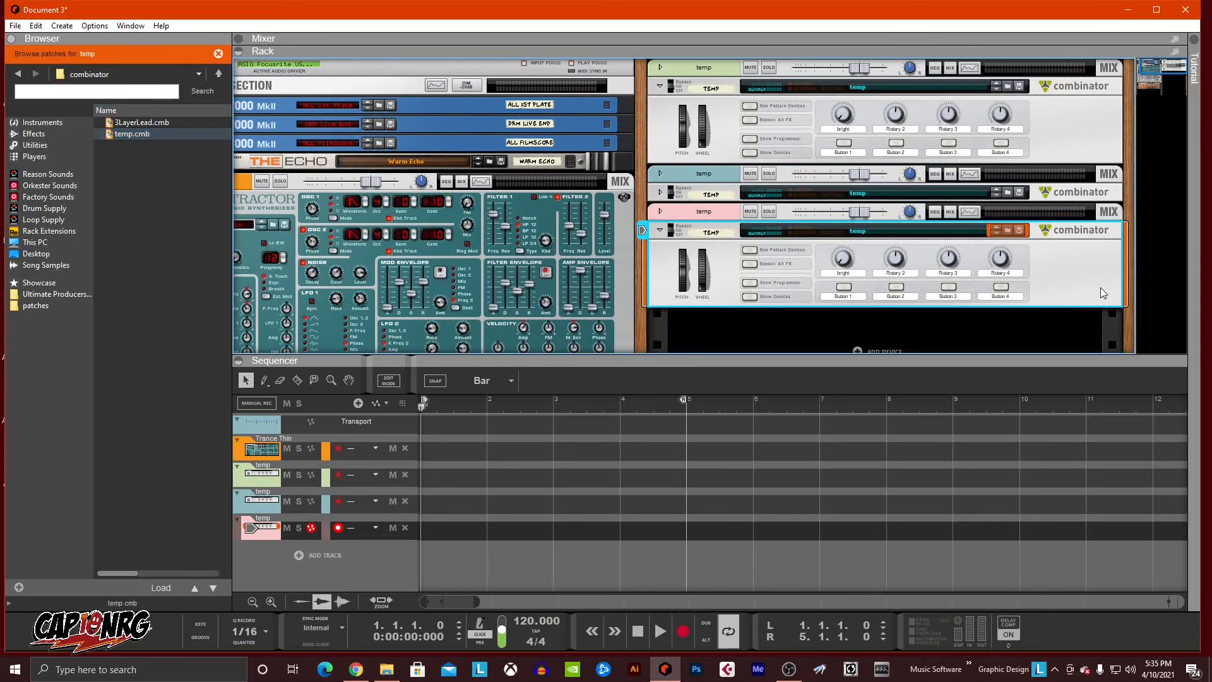